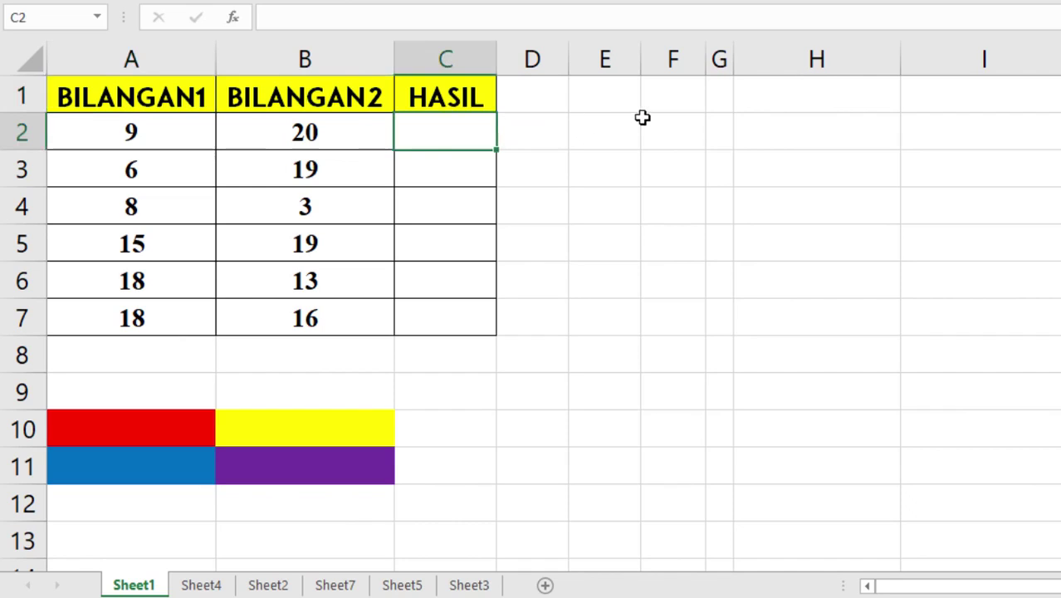
- Enter the formula =A2+B2 in cell C2 of the HASIL column
text(=)
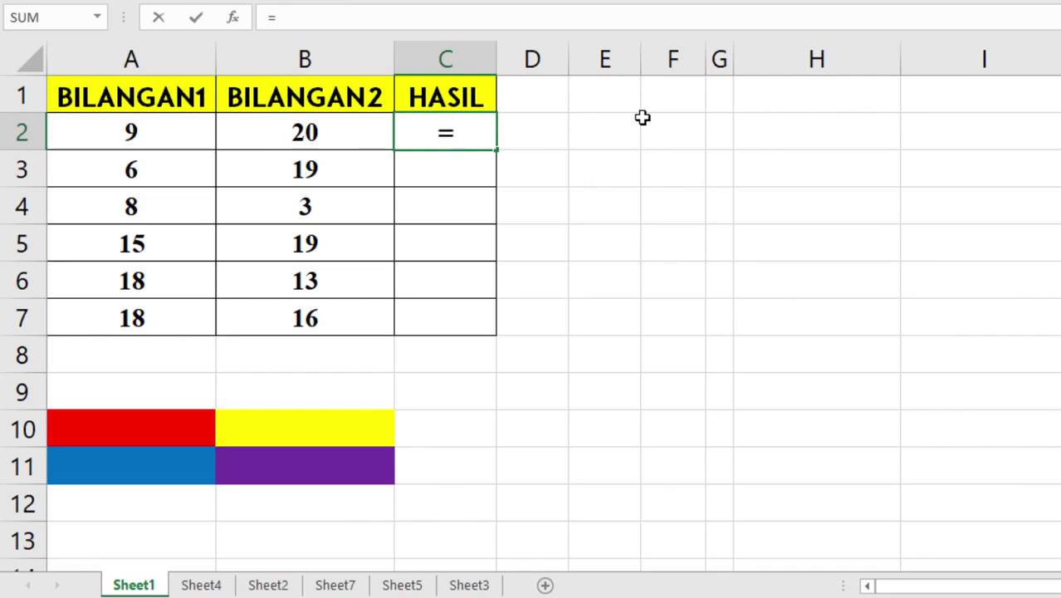
click(104, 132)
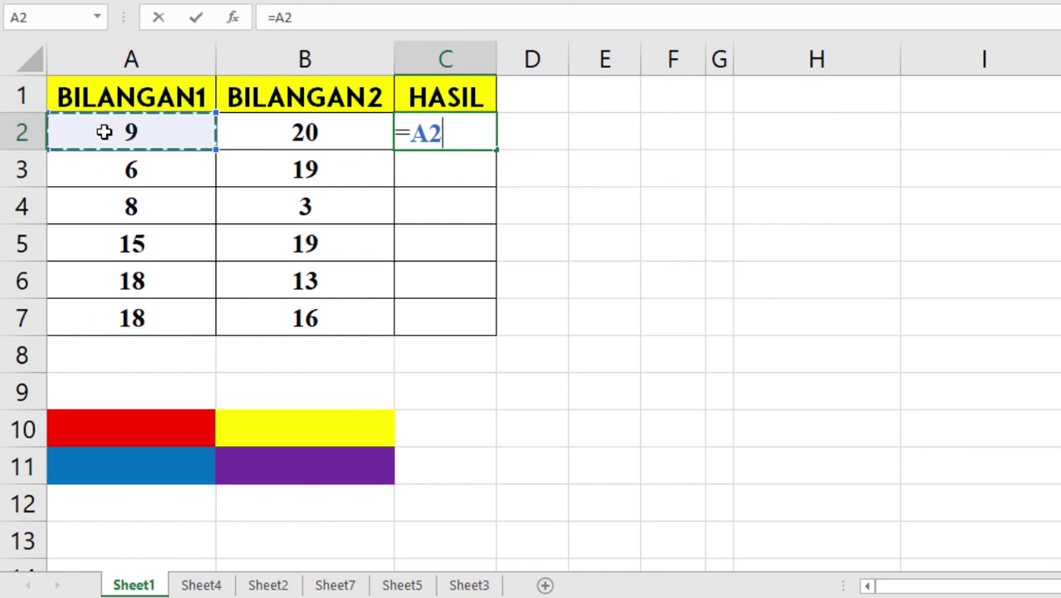
text(+)
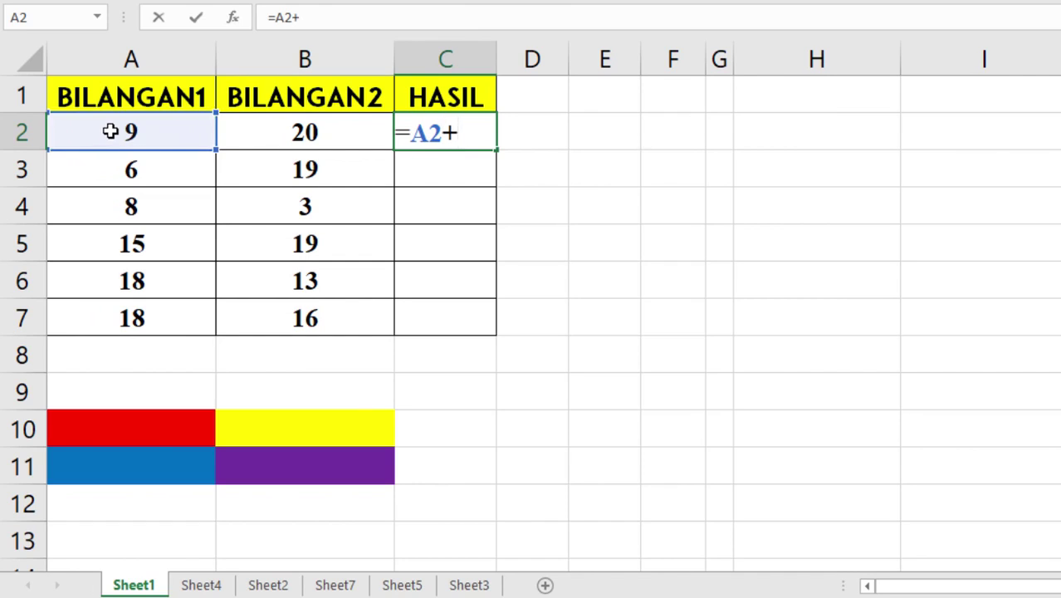
click(260, 131)
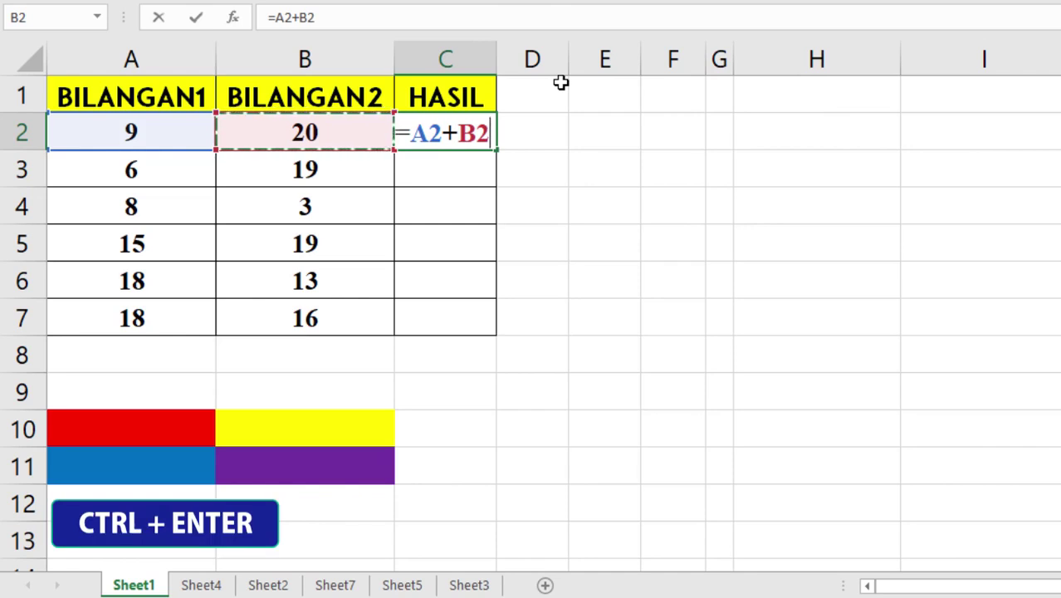
key(ctrl+Return)
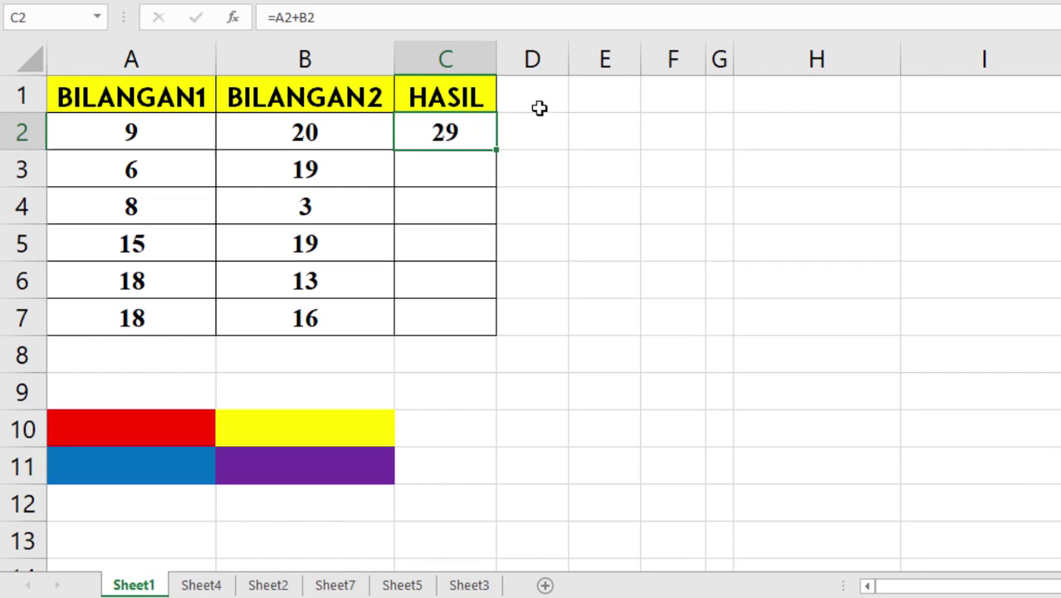
- Copy the sum formula from C2 into C3, and fill it from C2 down through C7
key(ctrl+c)
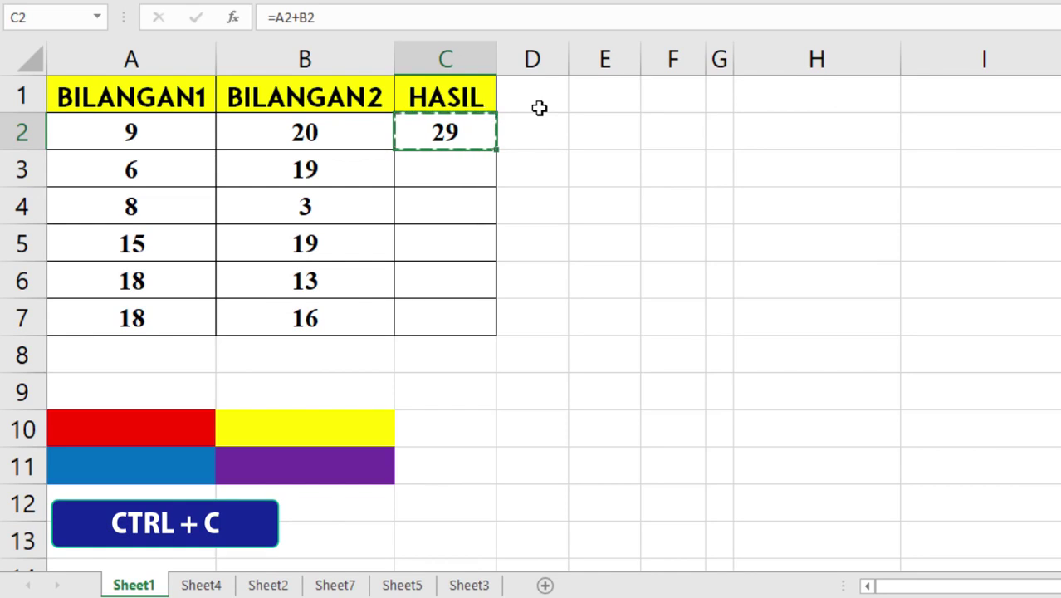
click(437, 169)
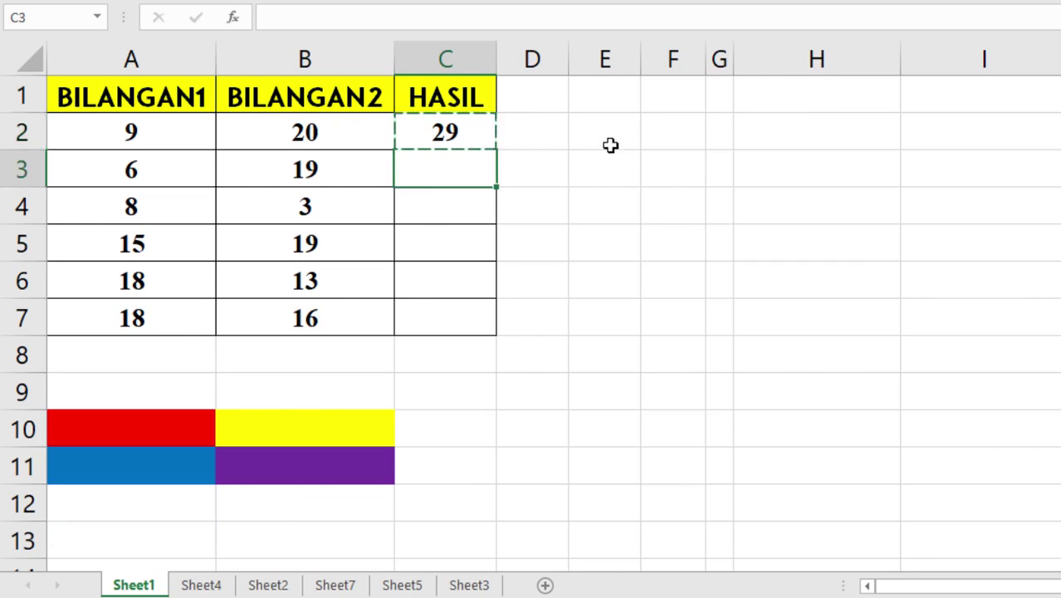
key(ctrl+v)
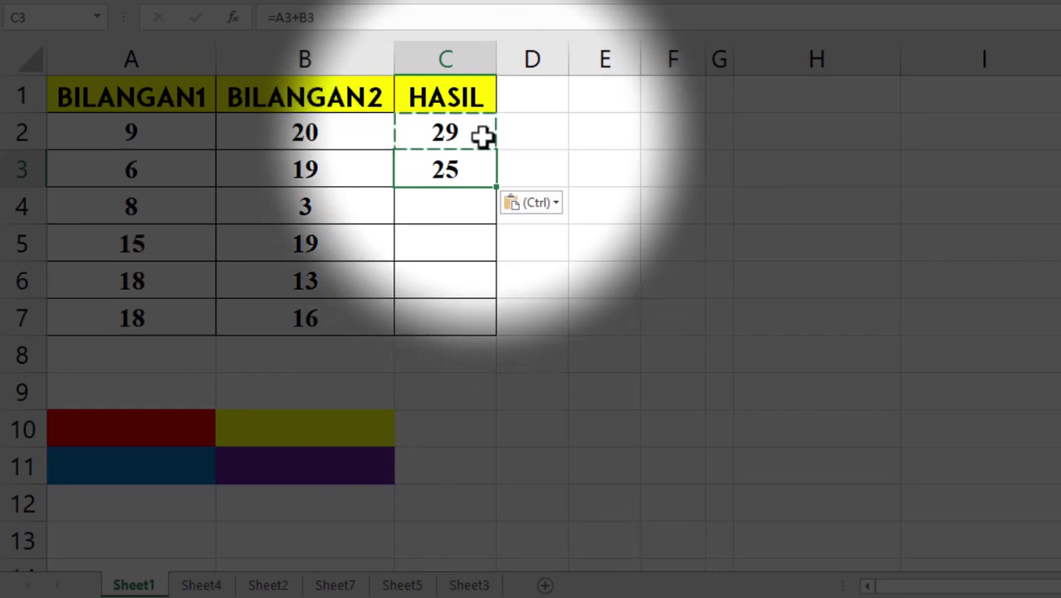
click(482, 137)
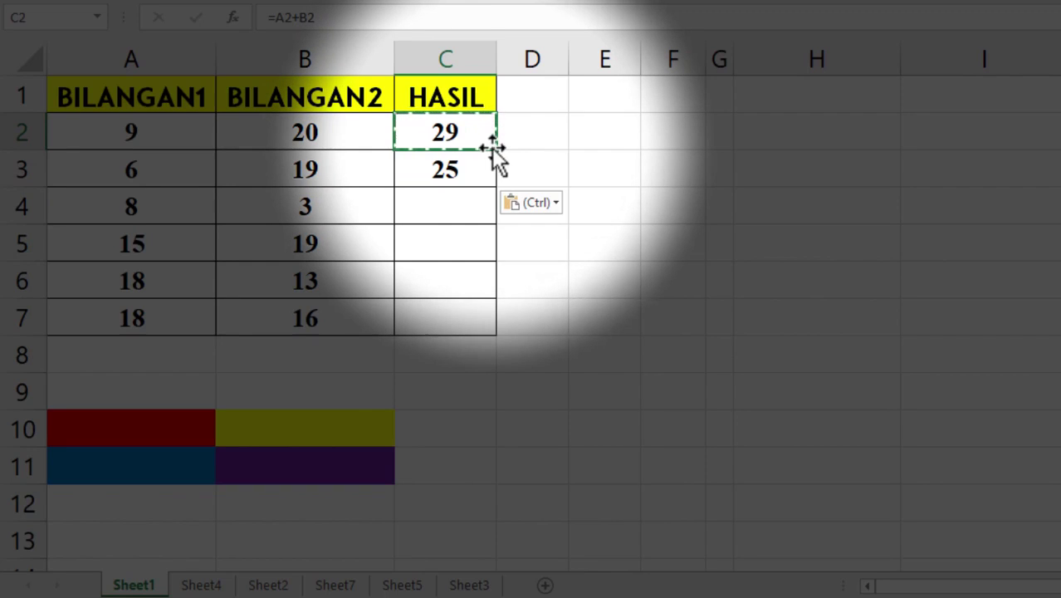
drag(494, 149, 487, 329)
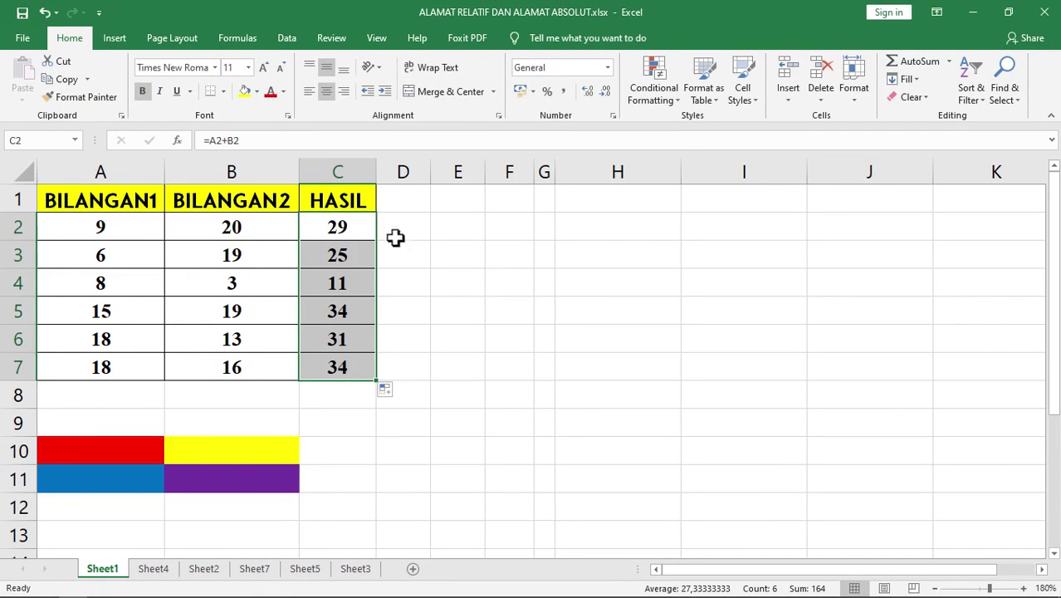
- Show the worksheet's formulas instead of results and examine the cell references in C2, C3 and C4
click(236, 38)
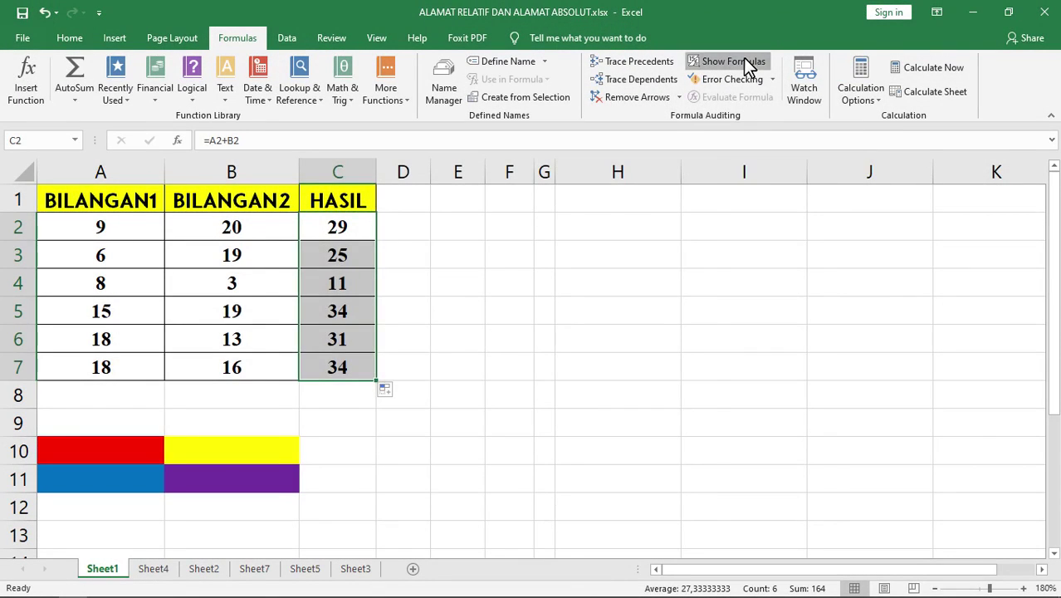
click(743, 61)
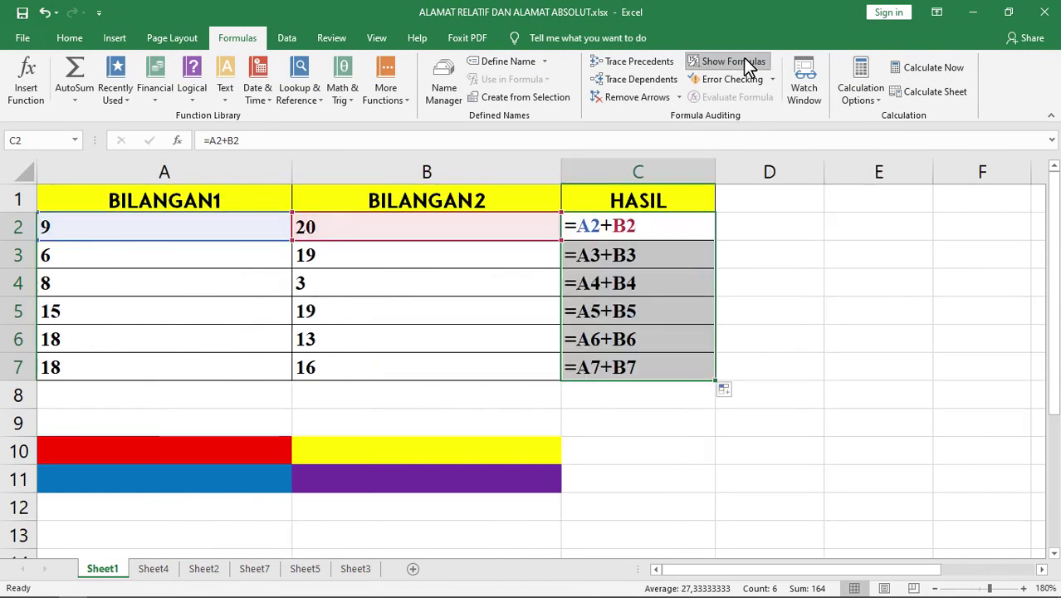
click(678, 230)
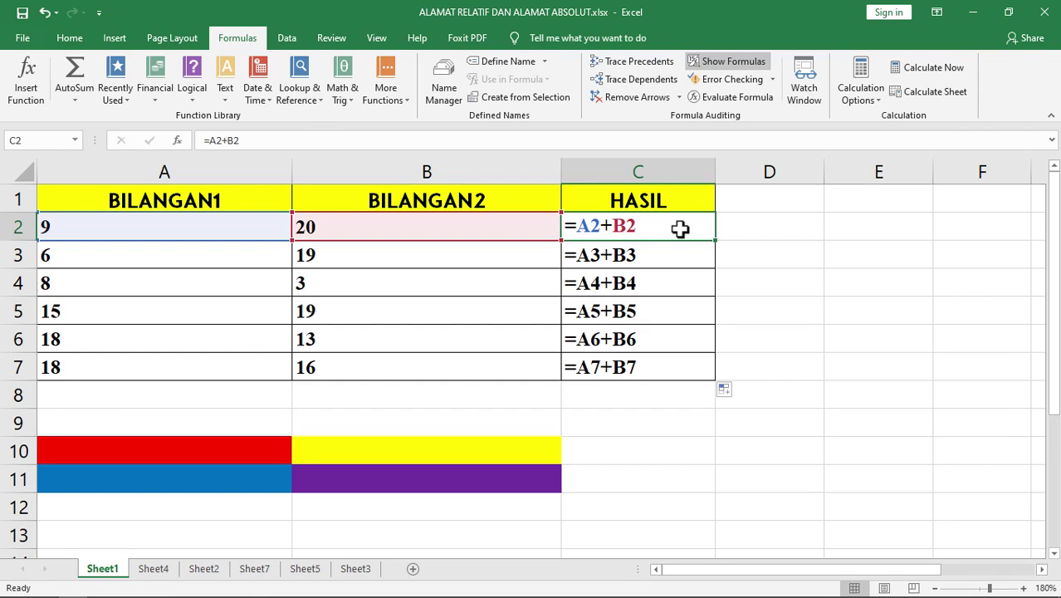
click(676, 256)
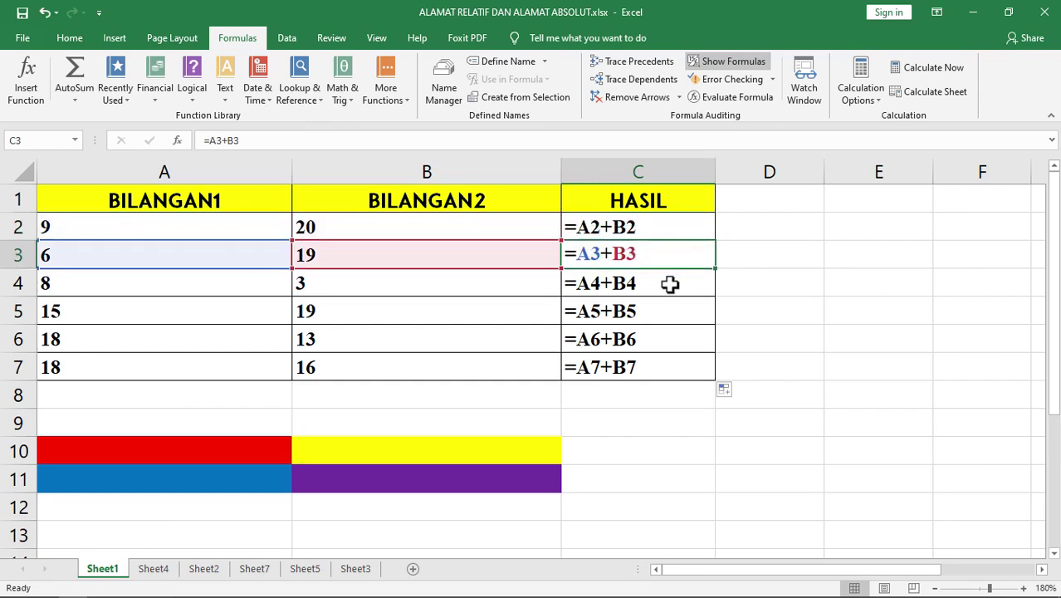
click(670, 284)
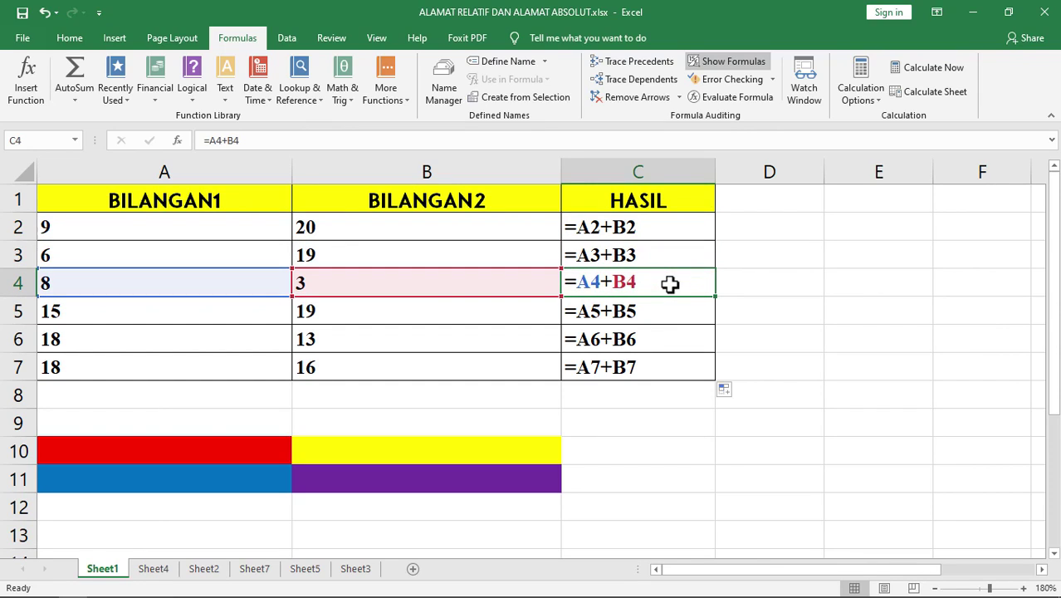
- Enter the formula =A10+B10 in cell C10, adding the red and yellow cells of that row
click(594, 451)
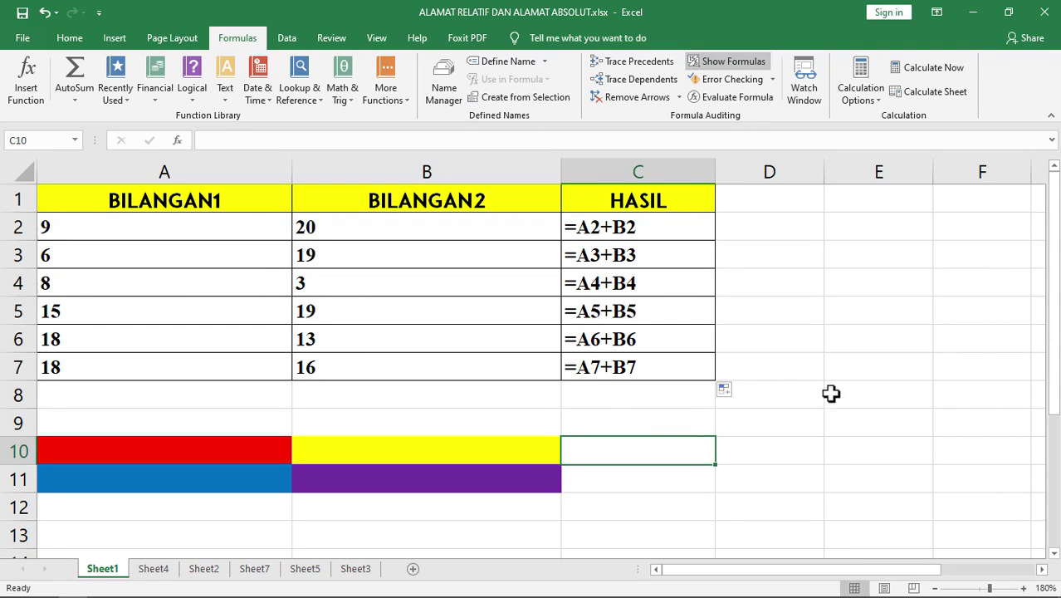
text(=)
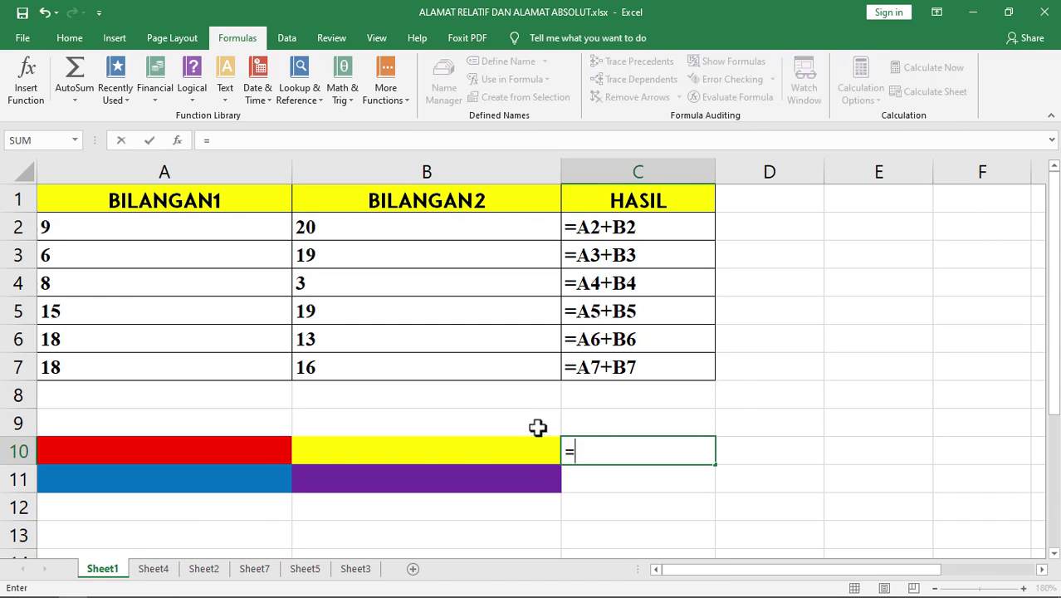
click(251, 449)
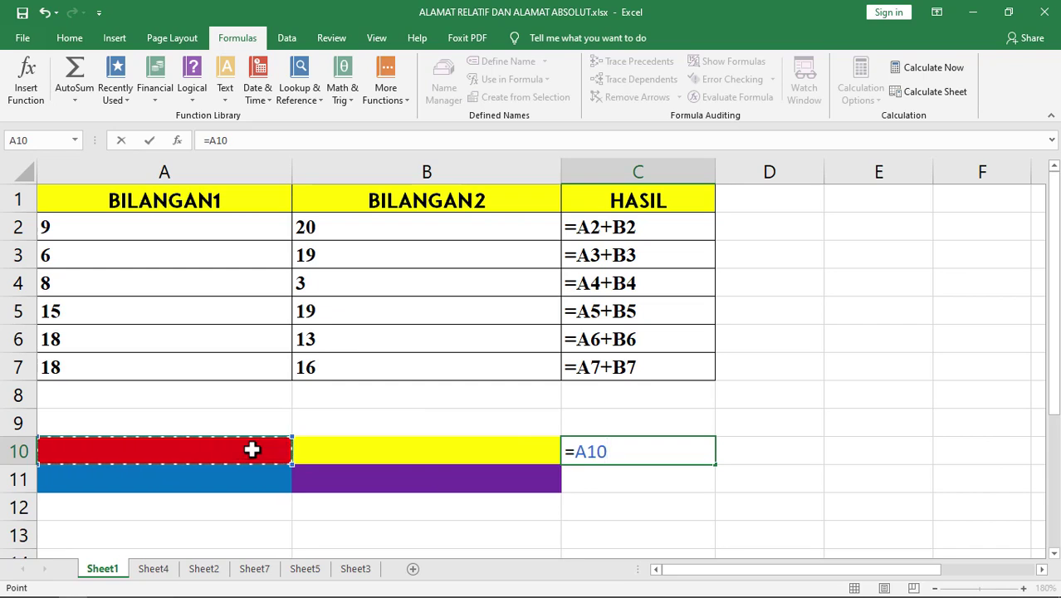
text(+)
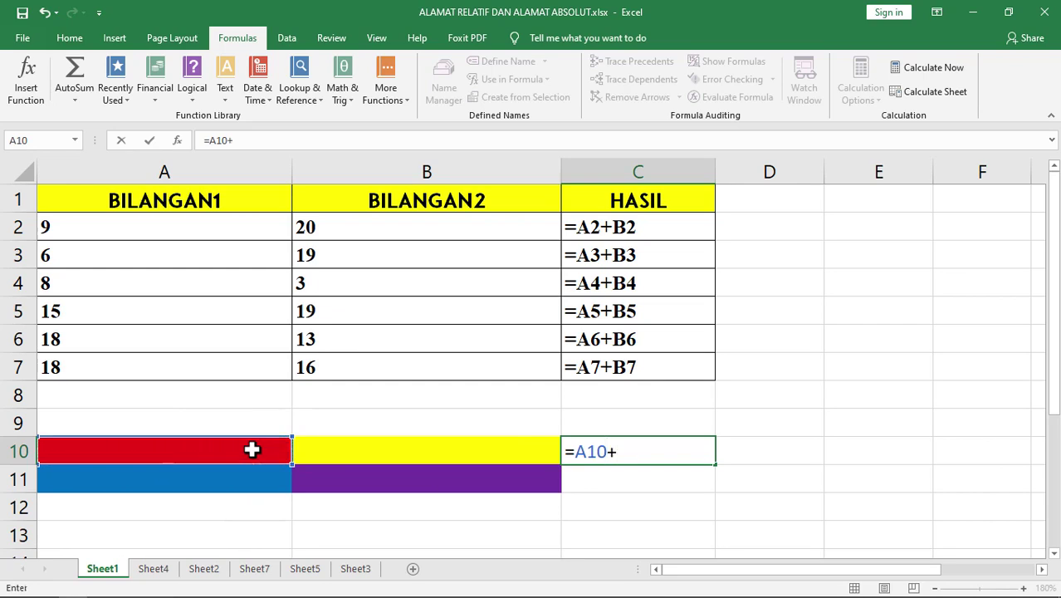
click(349, 450)
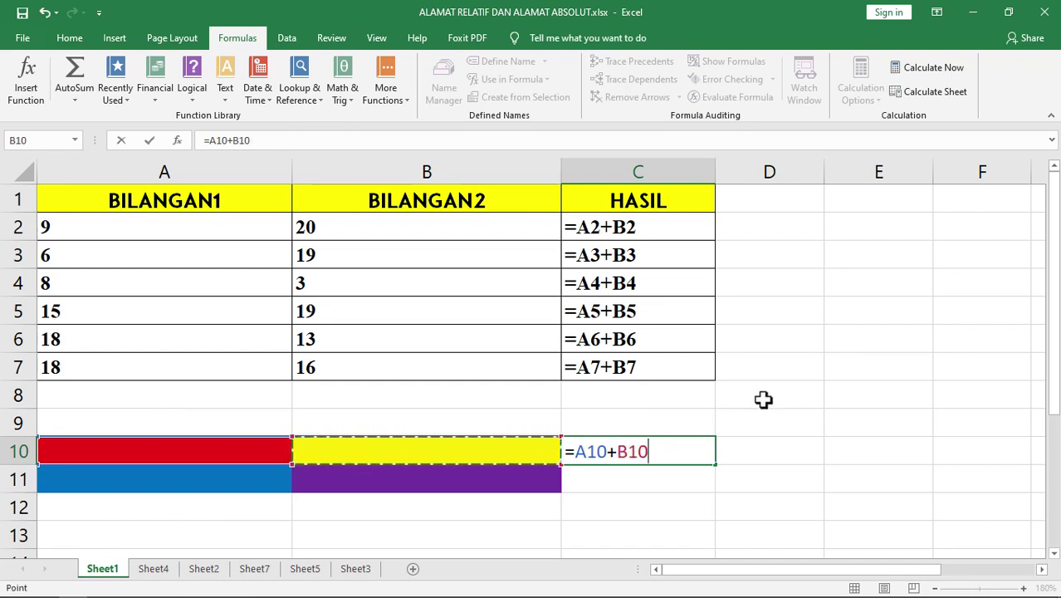
key(ctrl+Return)
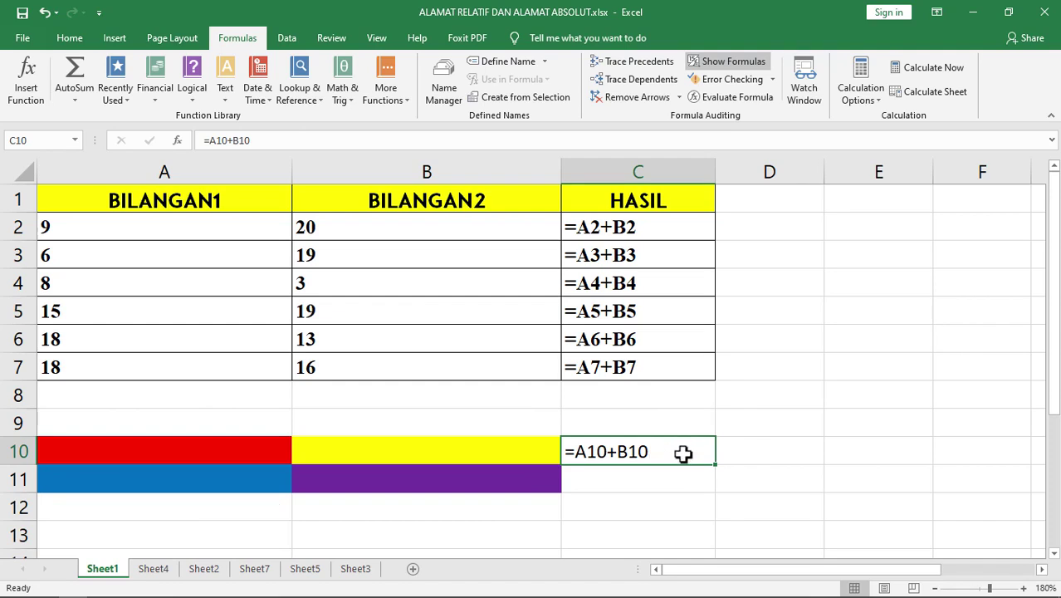
- Copy the formula from C10 into cell C11 beside the blue and purple cells
key(ctrl+c)
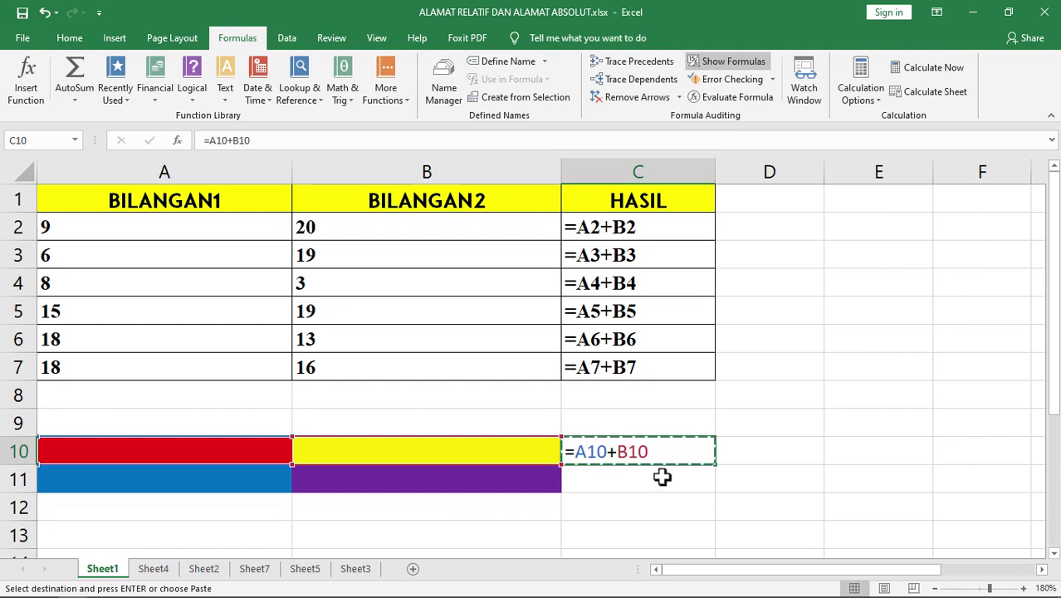
click(661, 476)
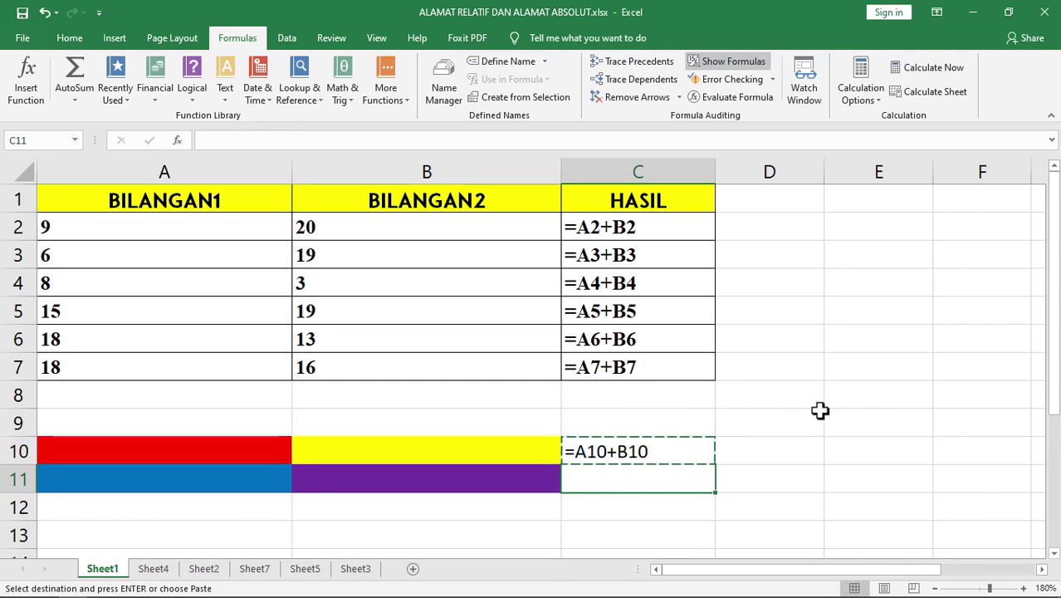
key(Return)
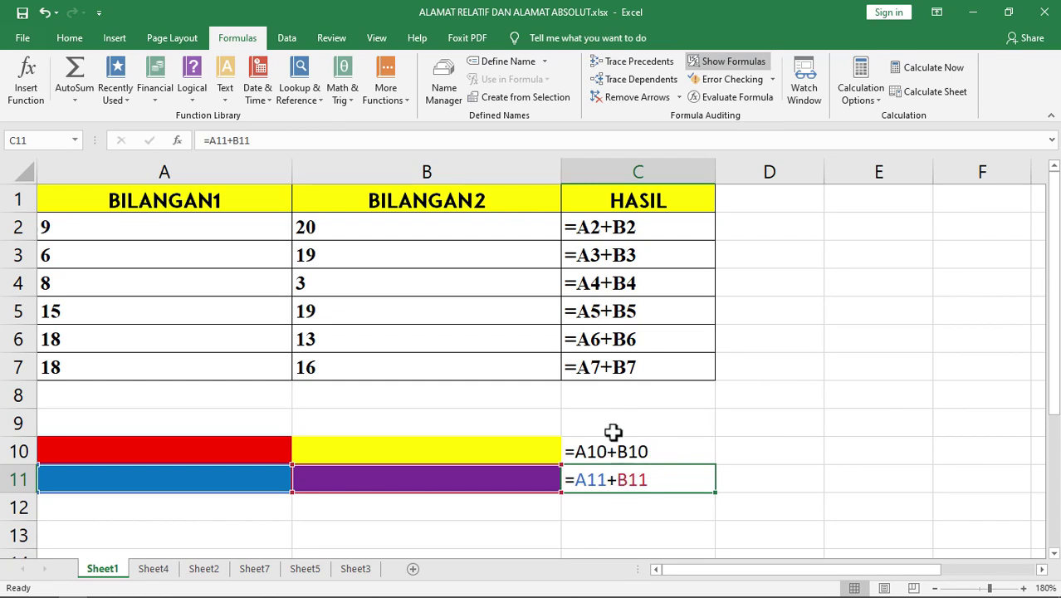
- Copy the formula from C11 into cell E2
right_click(620, 486)
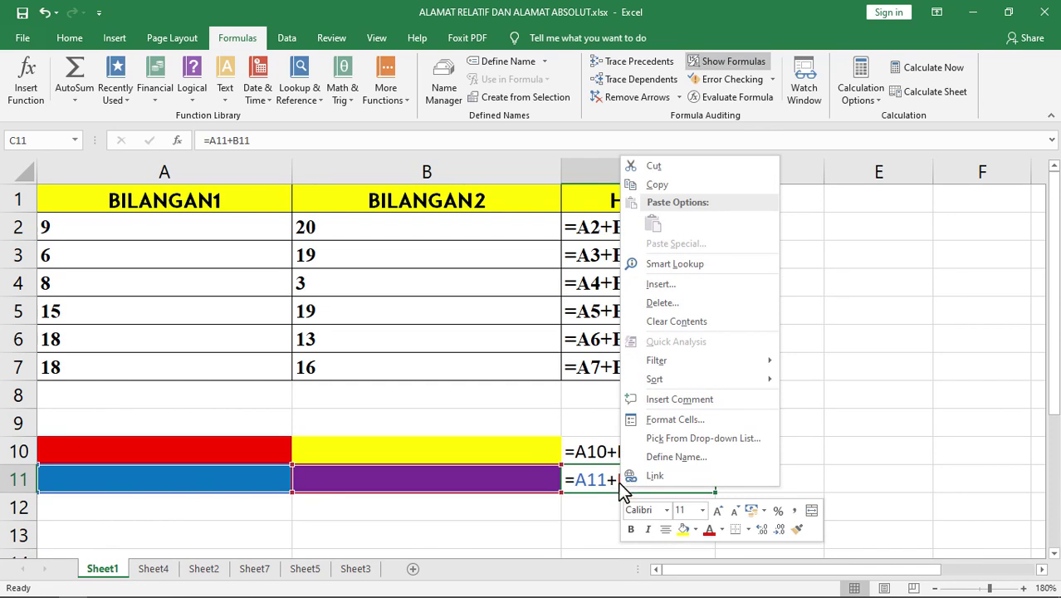
click(655, 186)
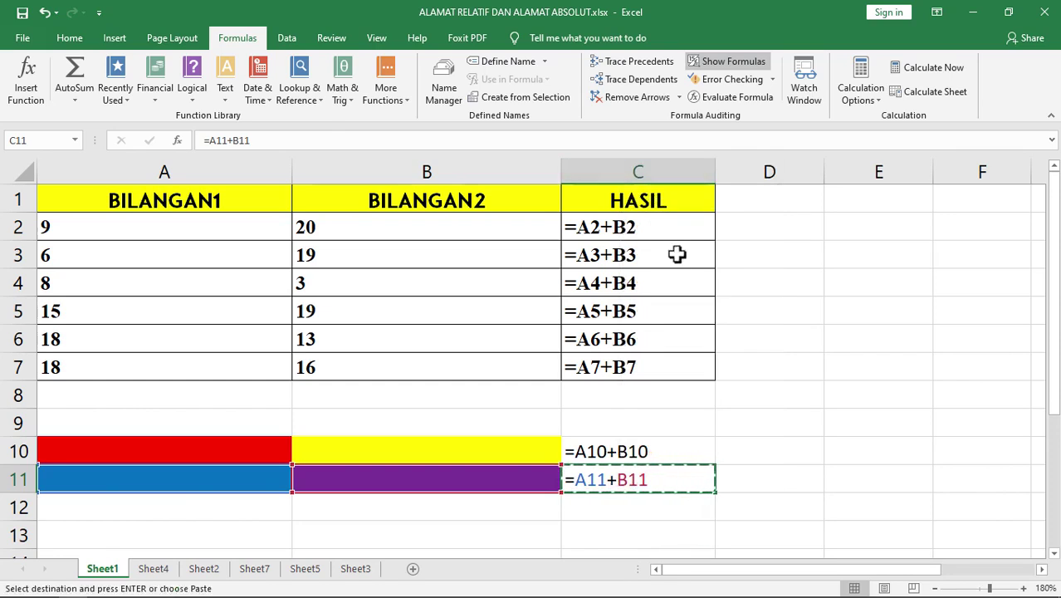
click(886, 229)
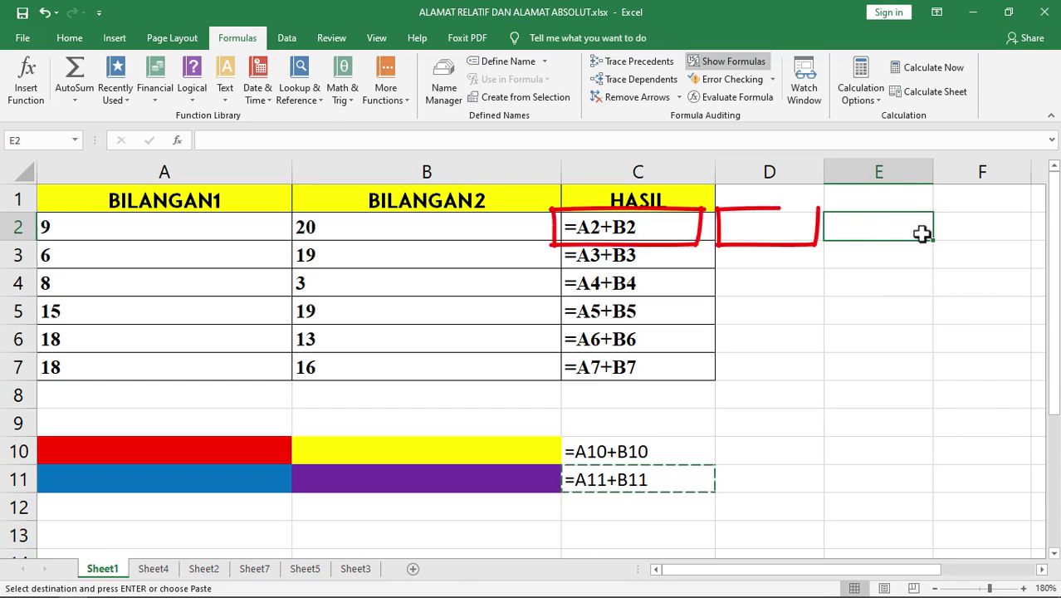
key(Return)
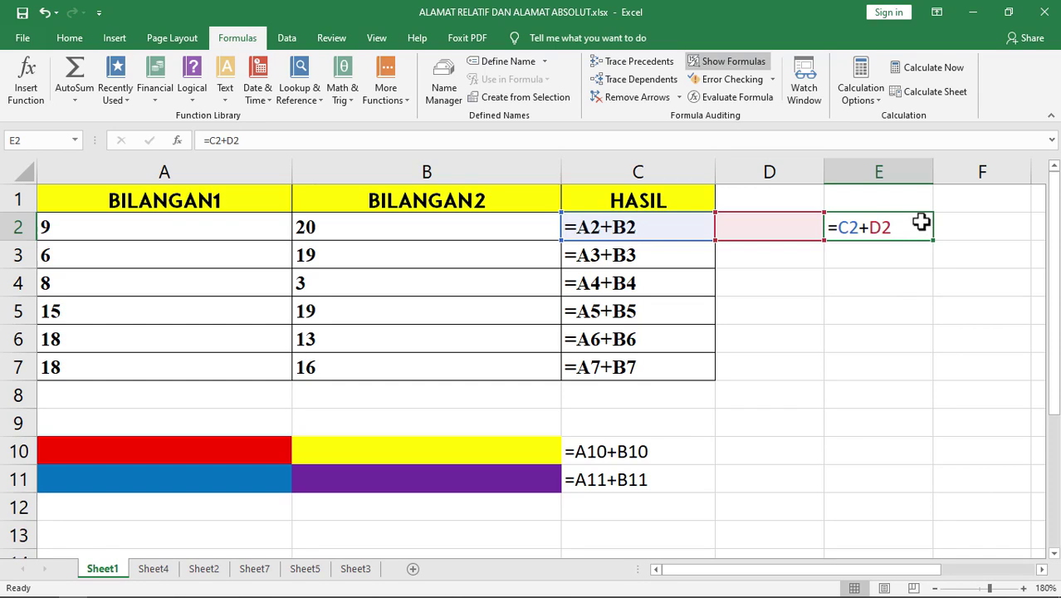
- Copy the formula from C2 into cell D7
click(673, 451)
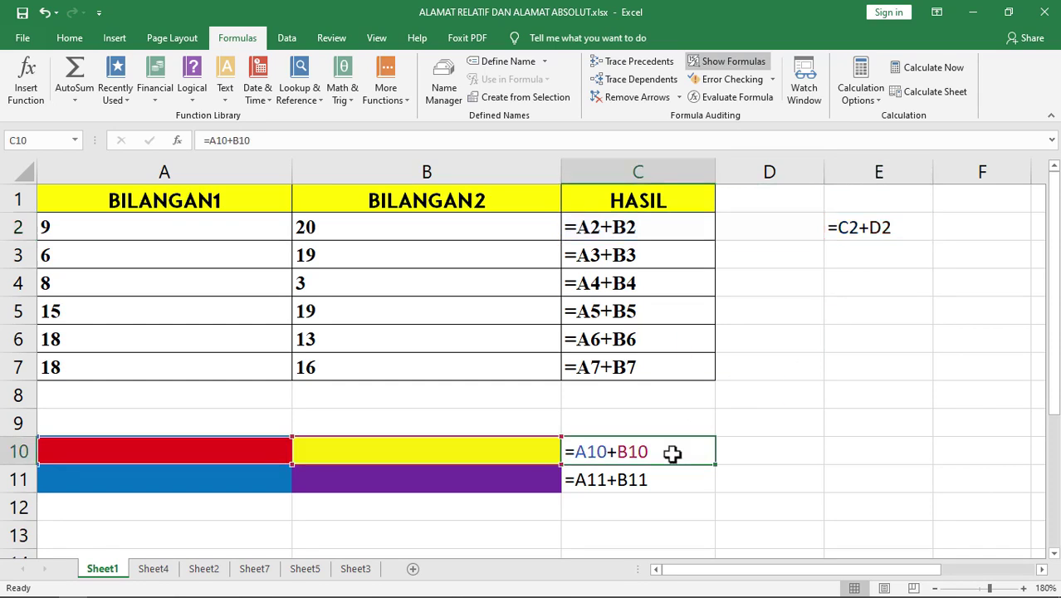
click(657, 233)
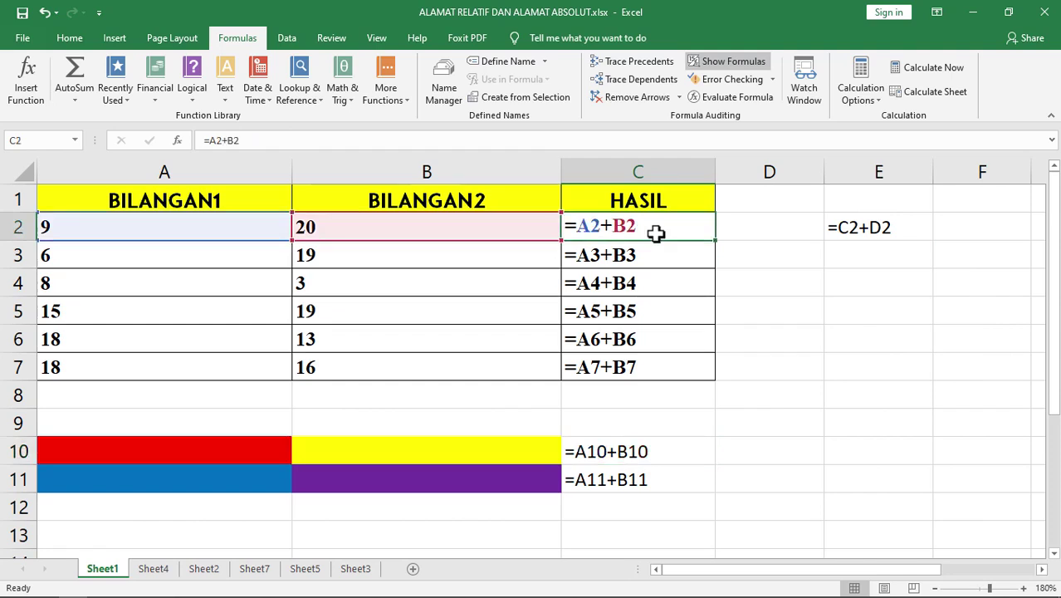
key(ctrl+c)
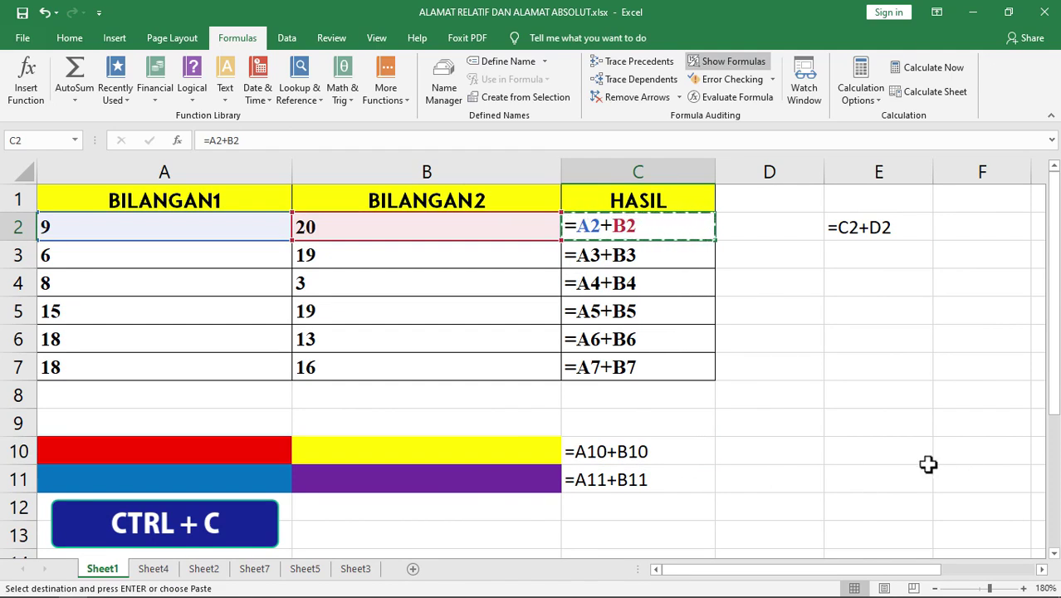
click(809, 369)
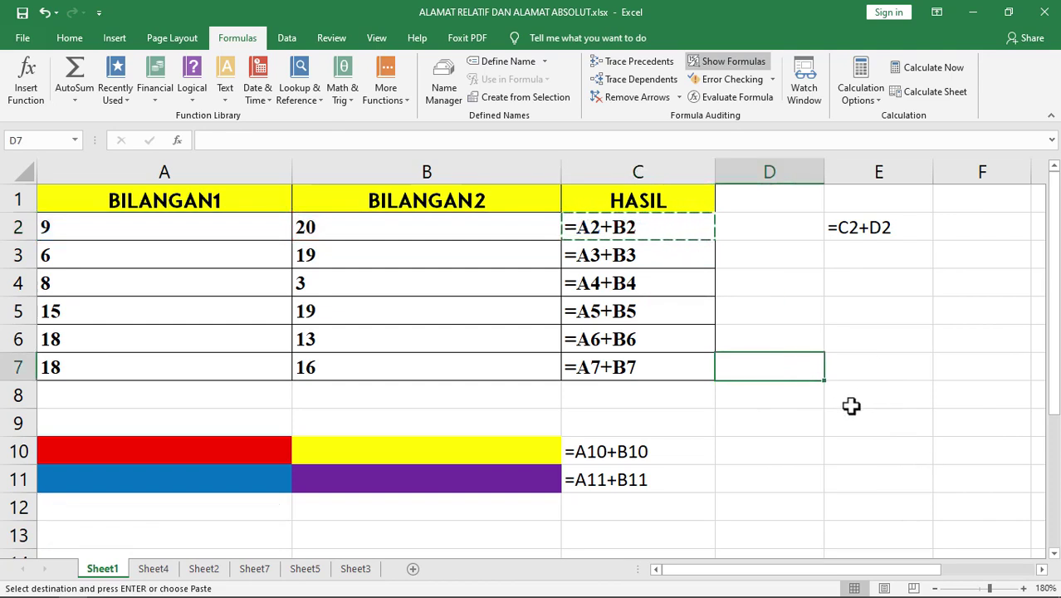
key(ctrl+v)
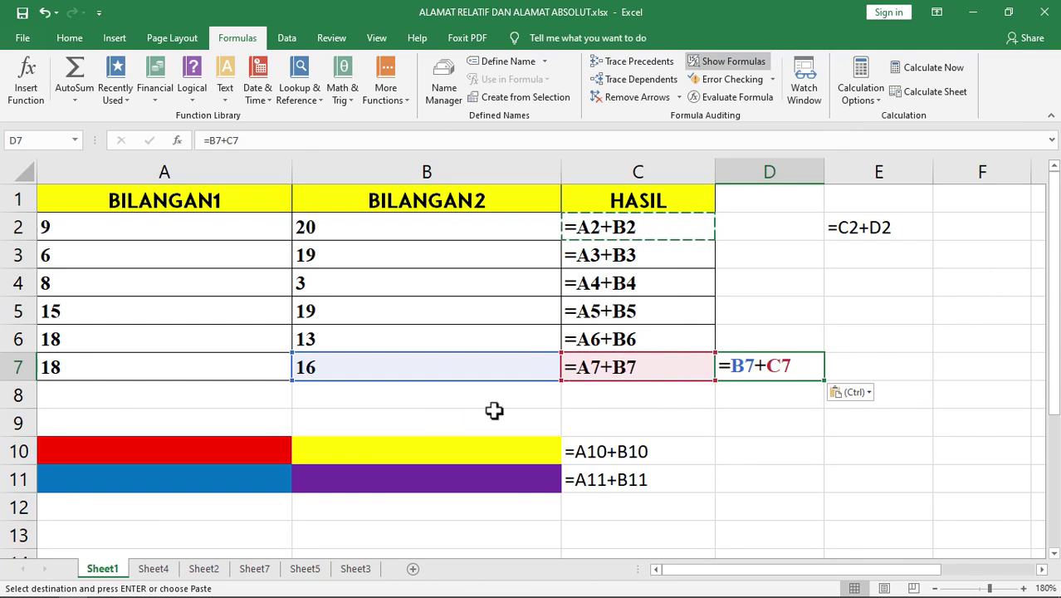
- On Sheet4, enter the formula =B2*C3 in green cell D4, multiplying the red cell by the yellow cell
click(156, 570)
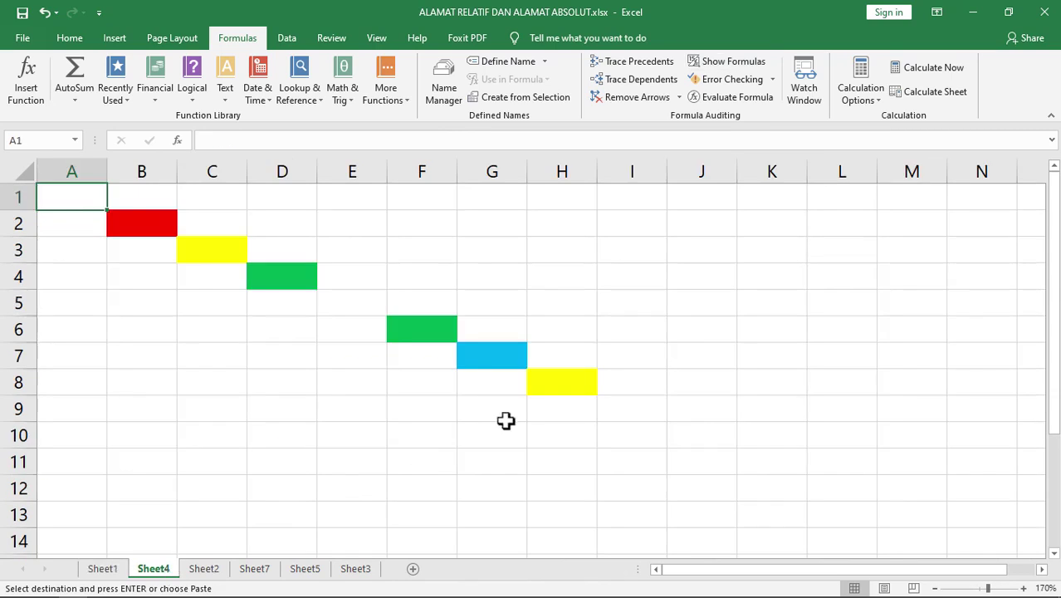
click(739, 330)
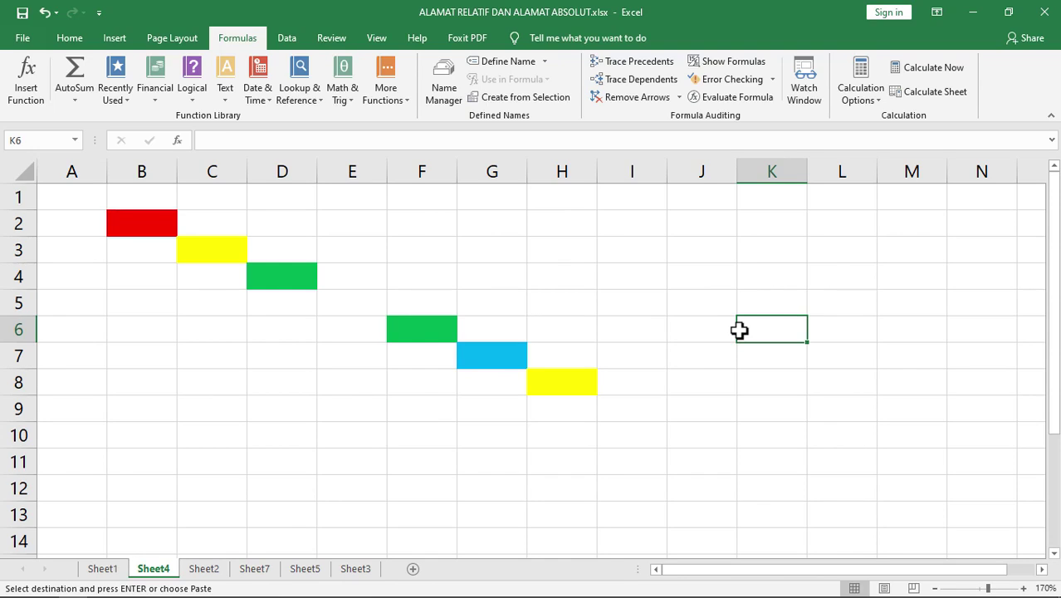
click(278, 279)
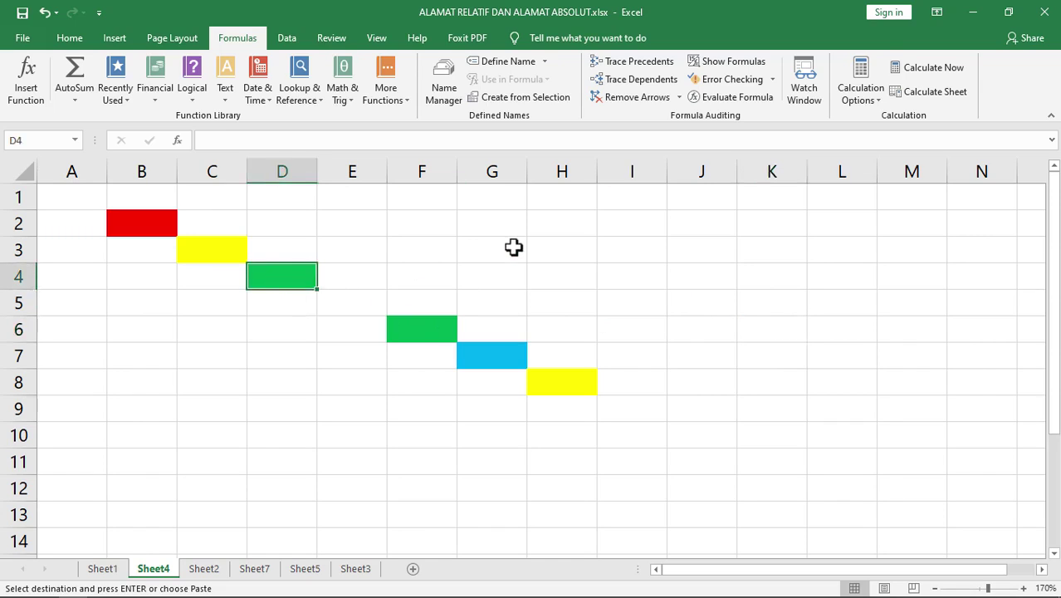
text(=)
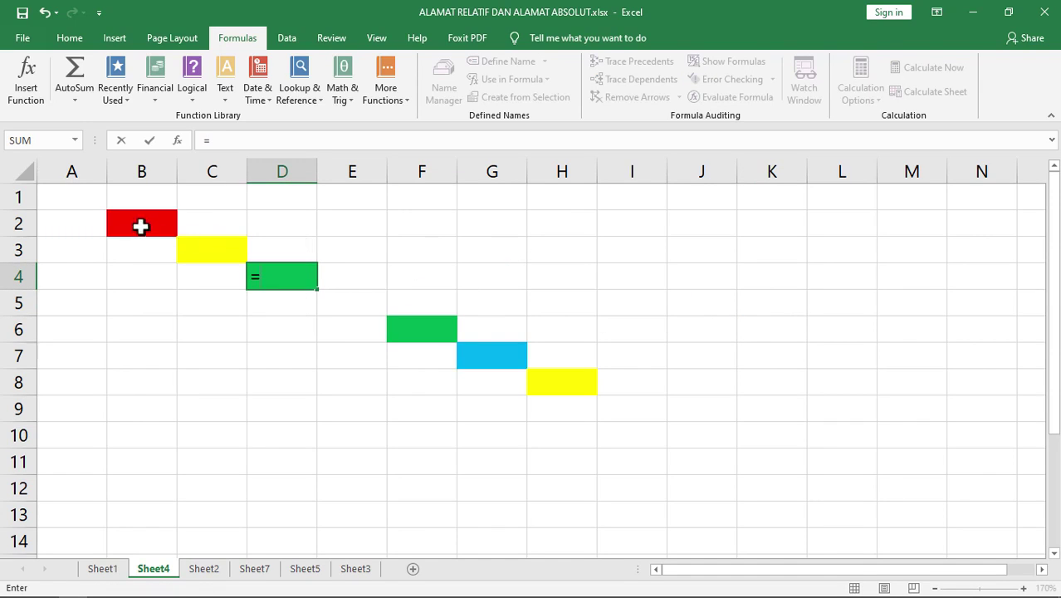
click(140, 225)
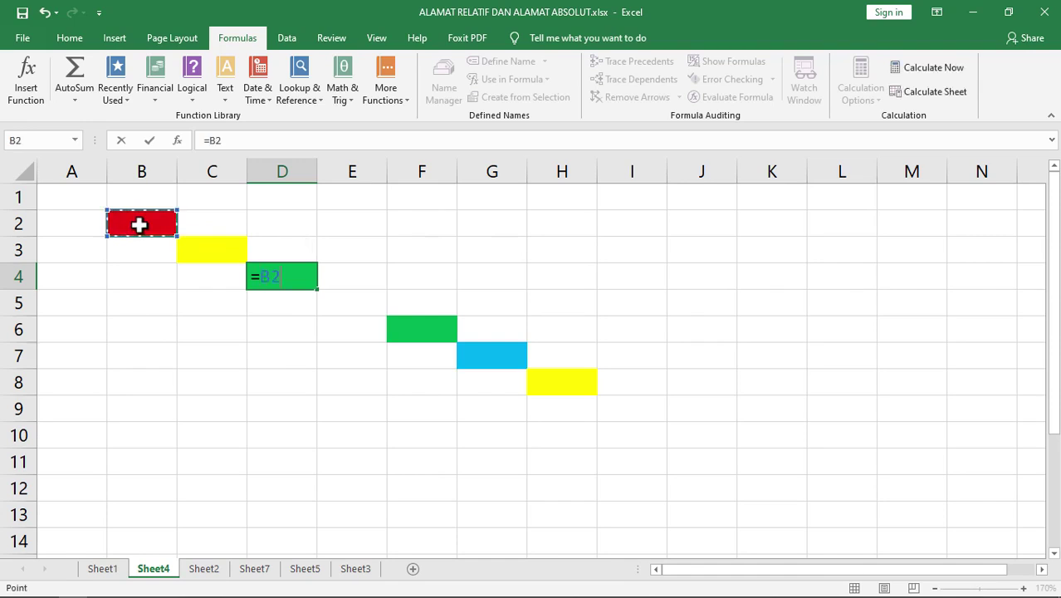
text(*)
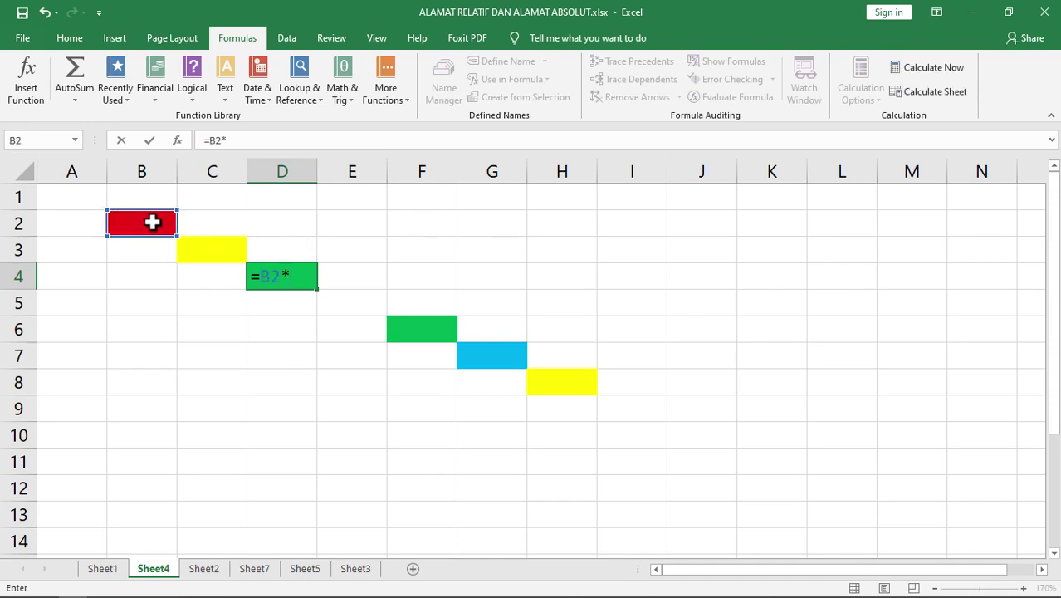
click(203, 260)
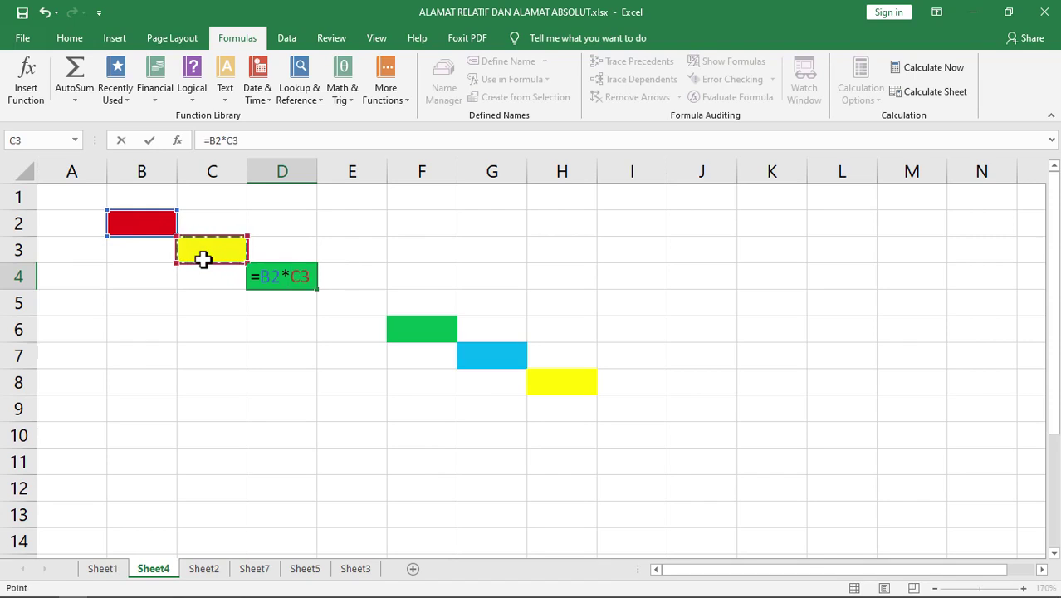
key(Return)
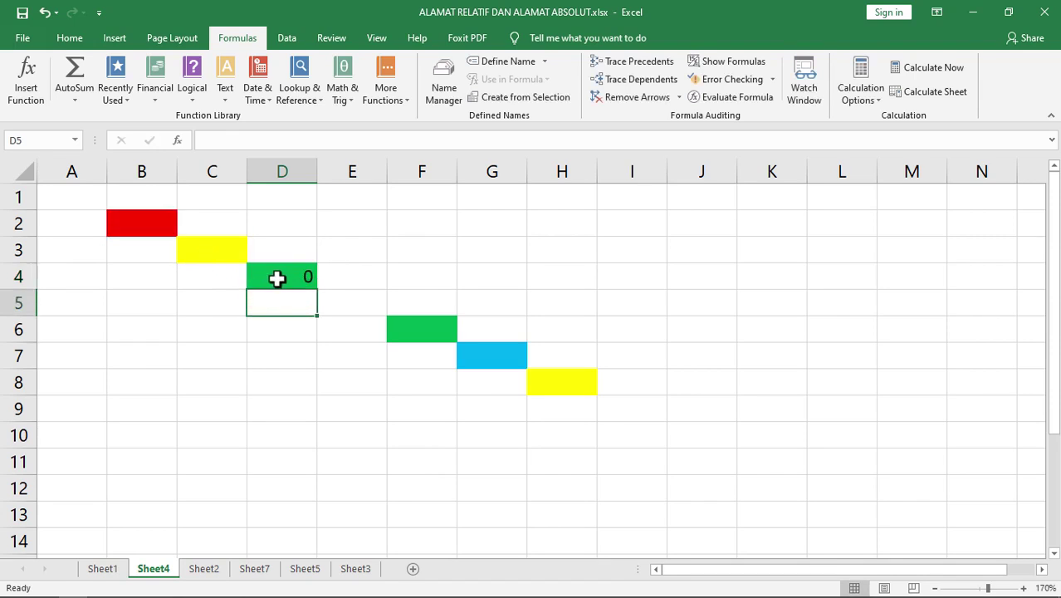
- Display the formulas on Sheet4 instead of their results, keeping all the coloured cells in view
click(277, 276)
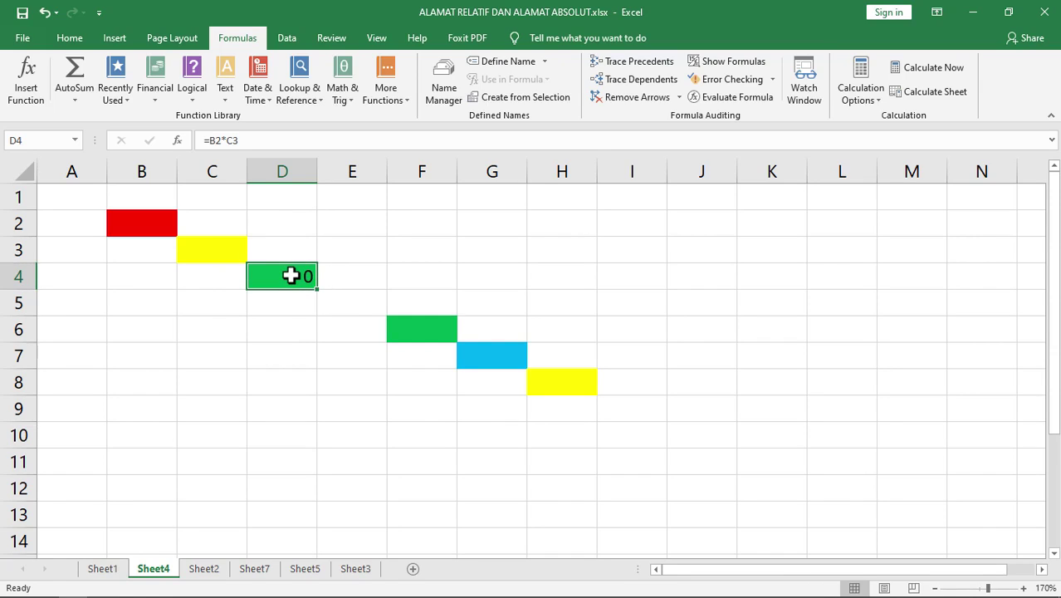
click(723, 63)
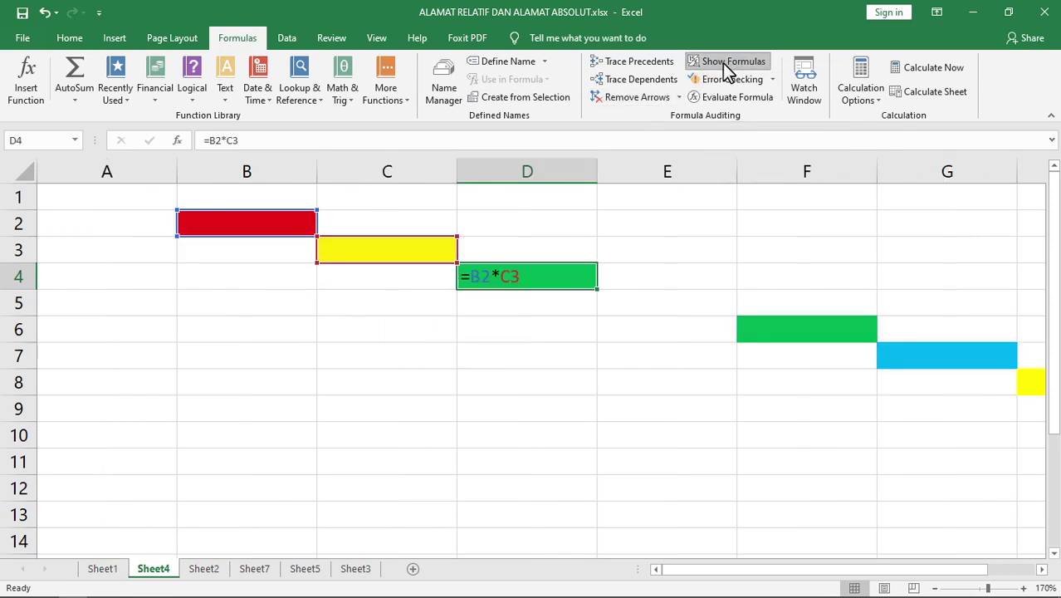
click(933, 588)
click(933, 587)
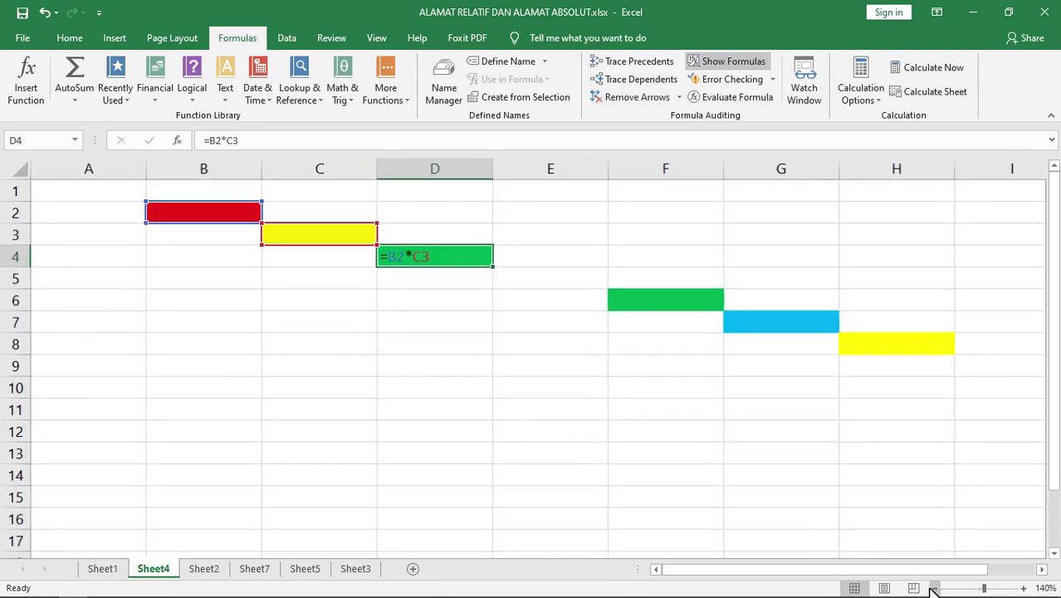
click(933, 588)
- Copy the formula from D4 into yellow cell H8, diagonally below the green and blue cells
click(445, 285)
click(440, 256)
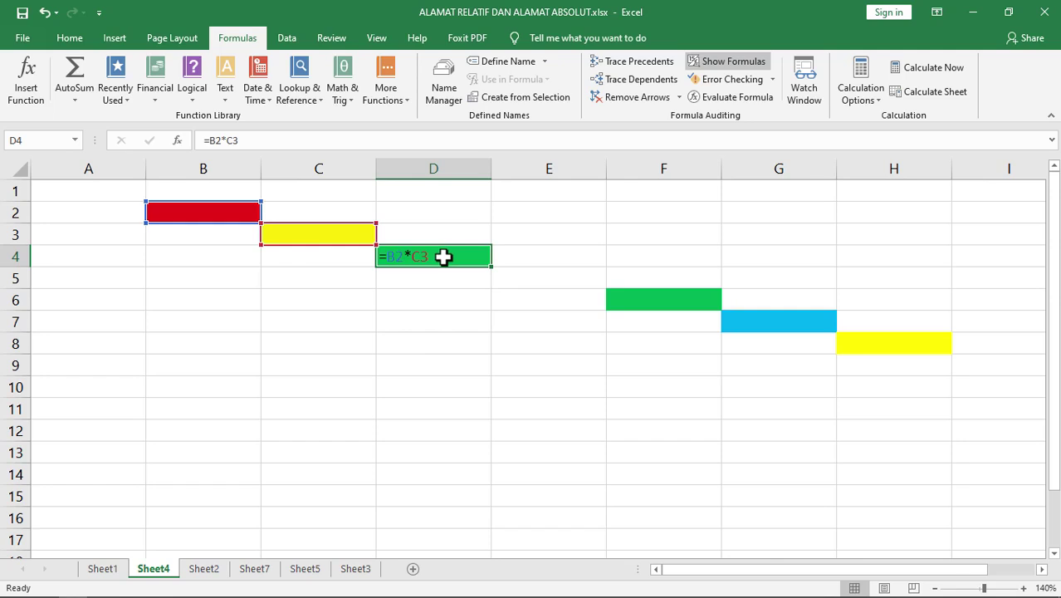
key(ctrl+c)
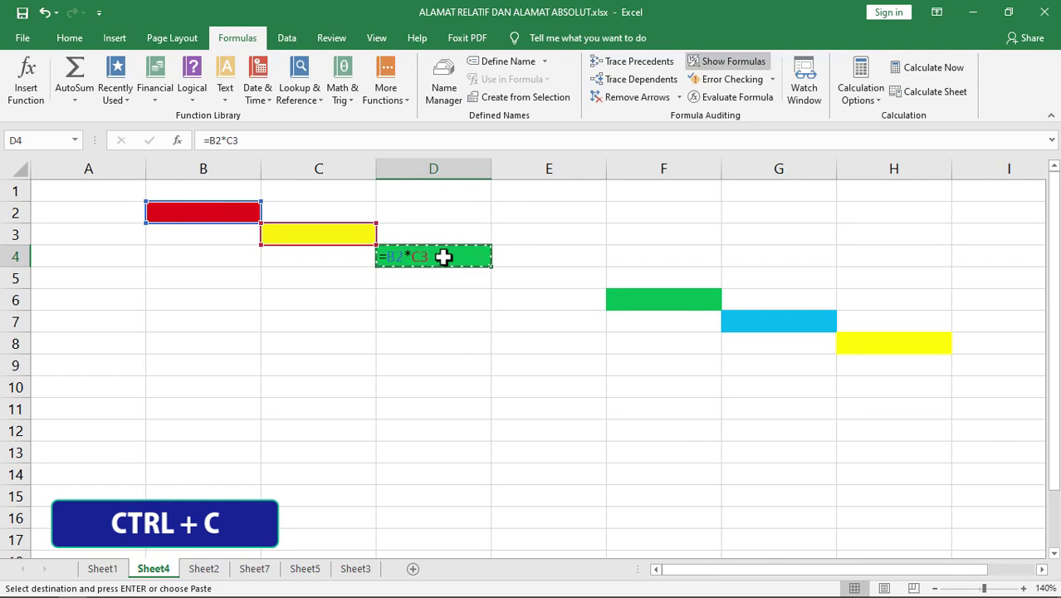
click(898, 345)
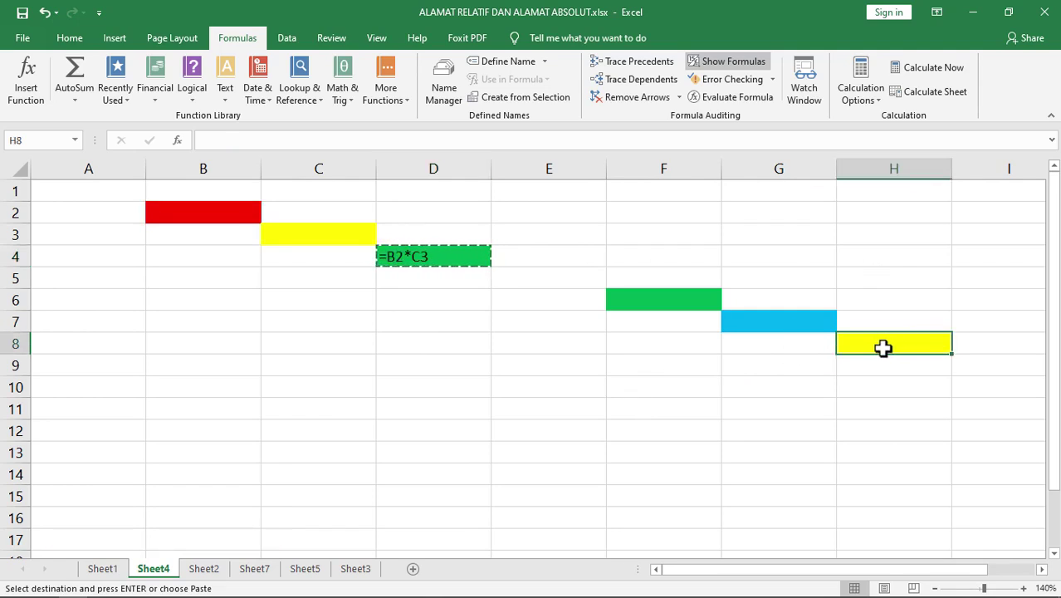
key(ctrl+v)
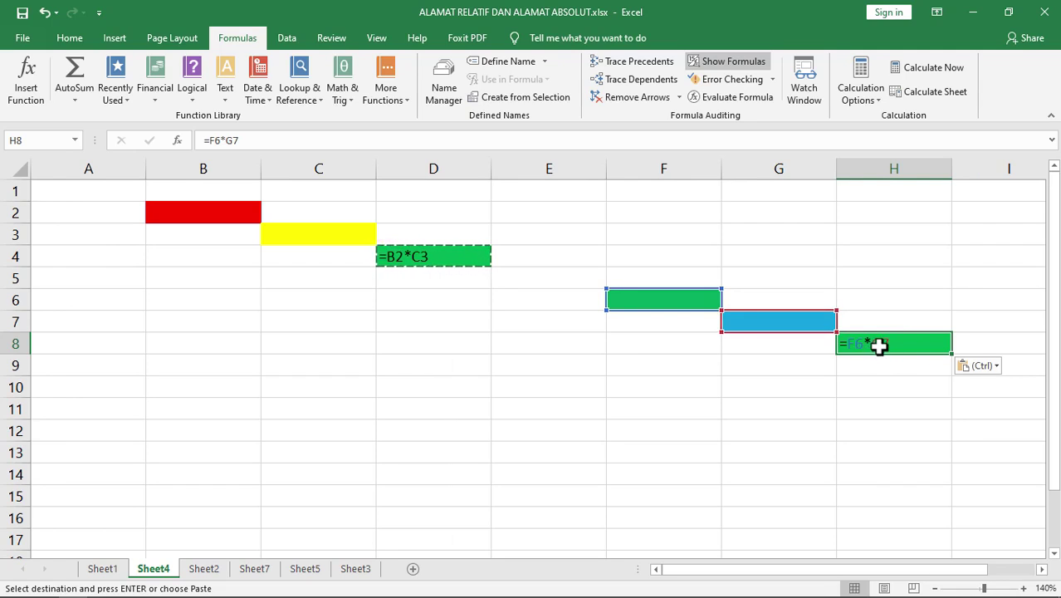
- Copy the formula from H8 into cell D5 and compare its references with those of D4
key(ctrl+c)
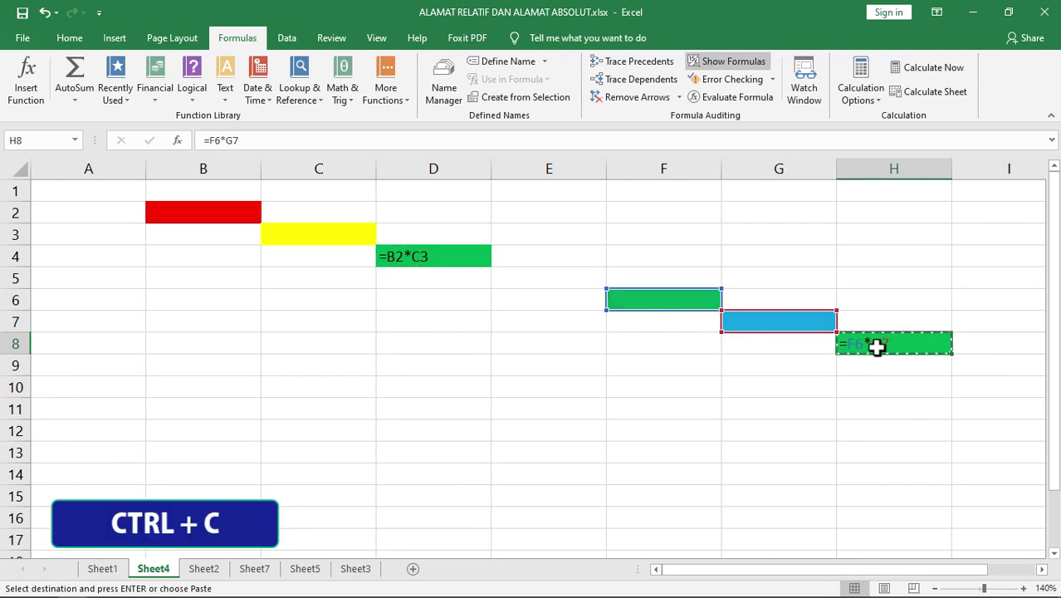
click(393, 283)
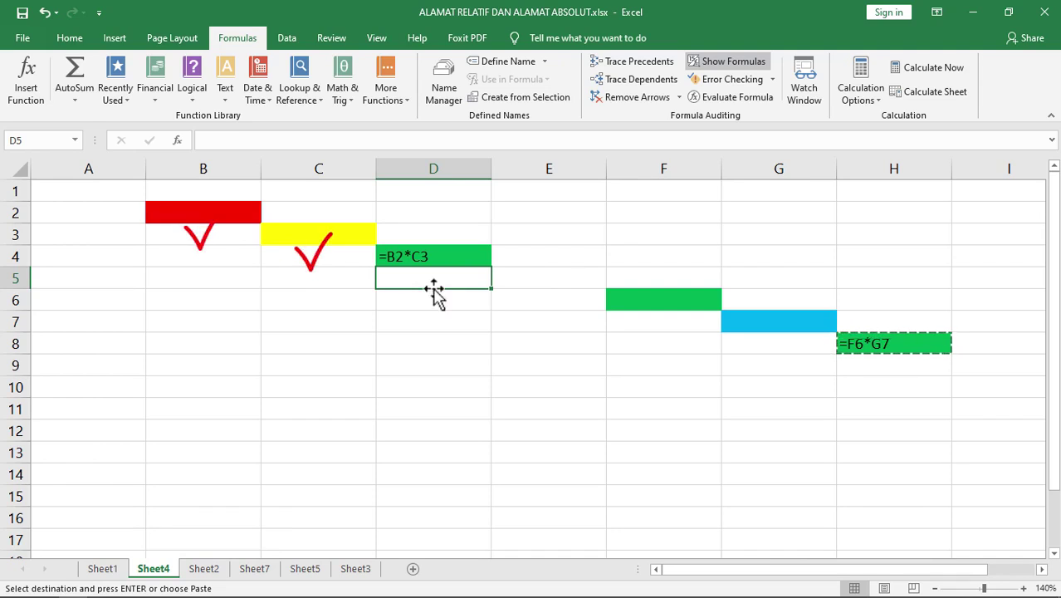
key(ctrl+v)
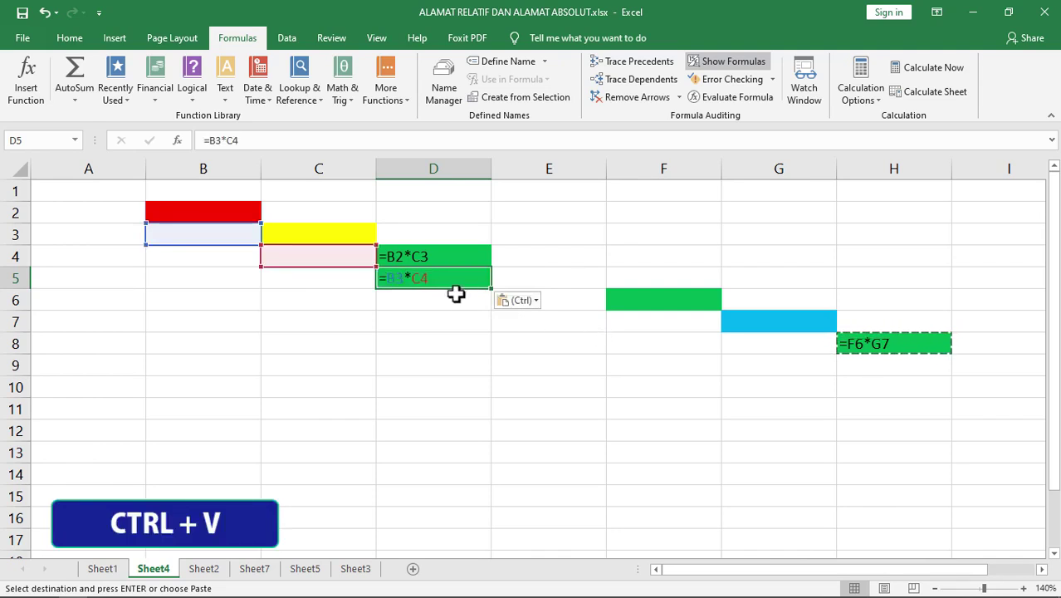
click(455, 257)
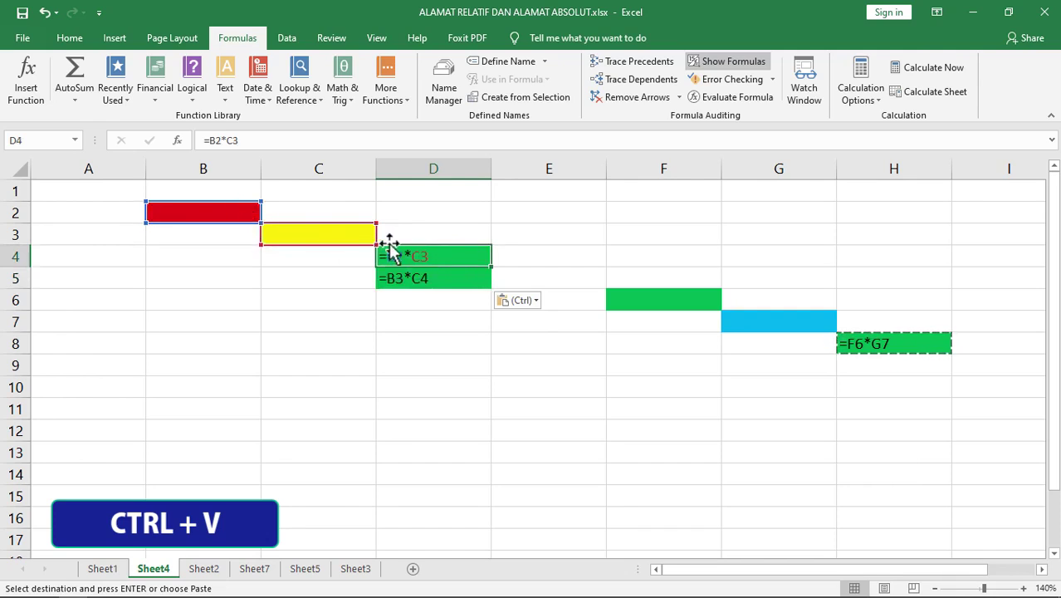
click(426, 283)
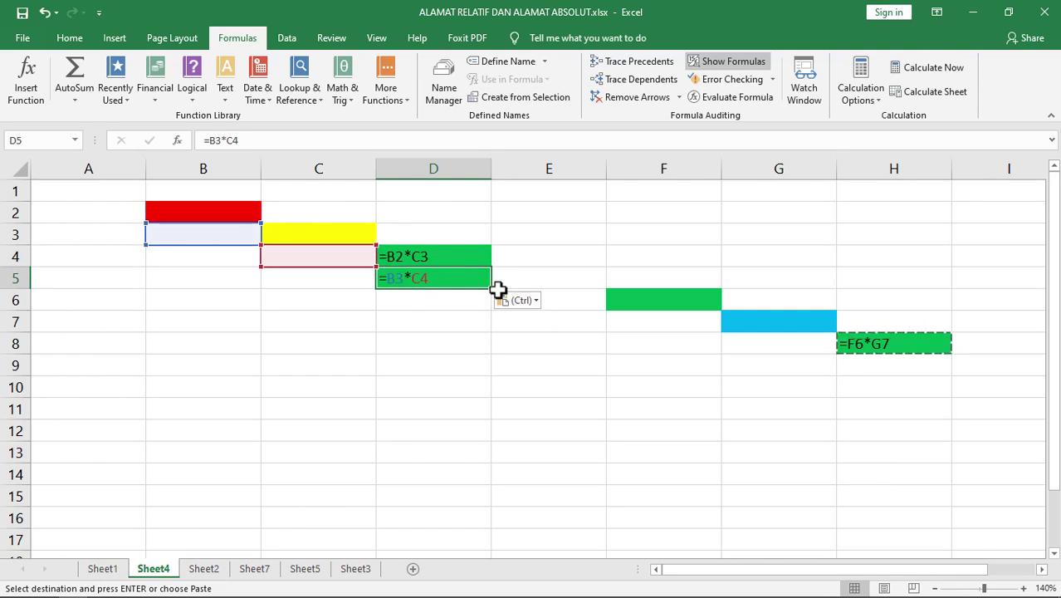
- Fill the formula from D5 down through D9 and check which cells each copied formula refers to
drag(492, 292, 495, 381)
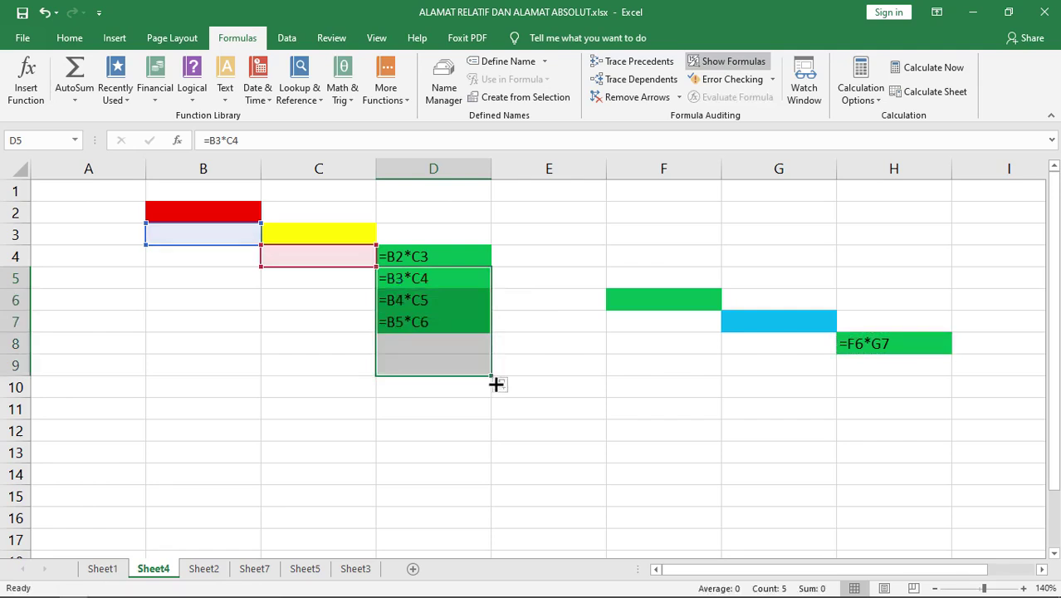
click(439, 302)
click(438, 325)
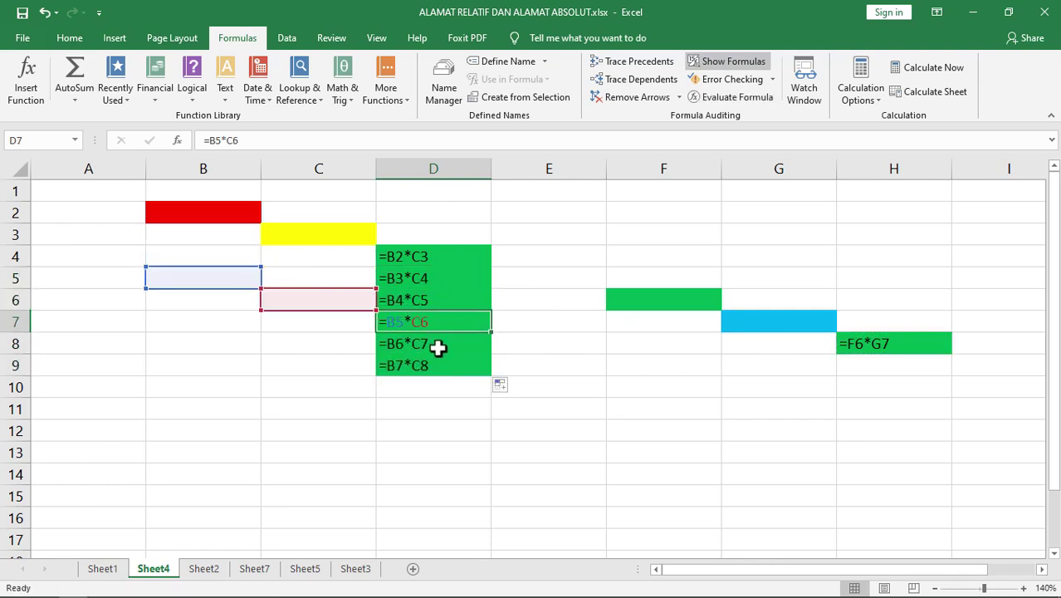
click(439, 345)
click(435, 365)
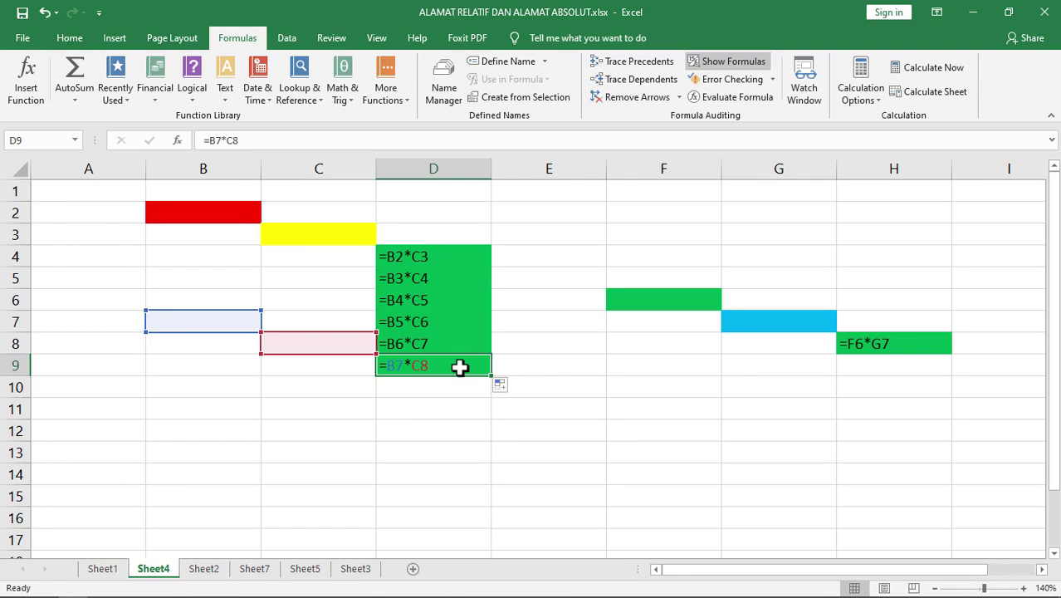
- Using Sheet2's multiplication tables as the model, enter 1, X, 1 and = in cells B2 through E2 of Sheet7
click(213, 569)
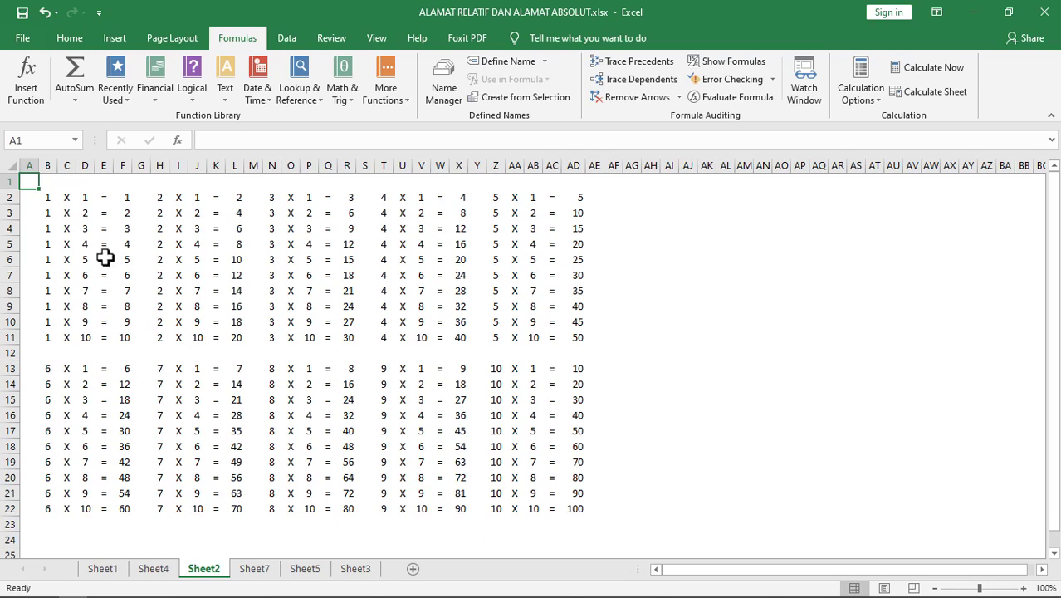
drag(46, 198, 115, 215)
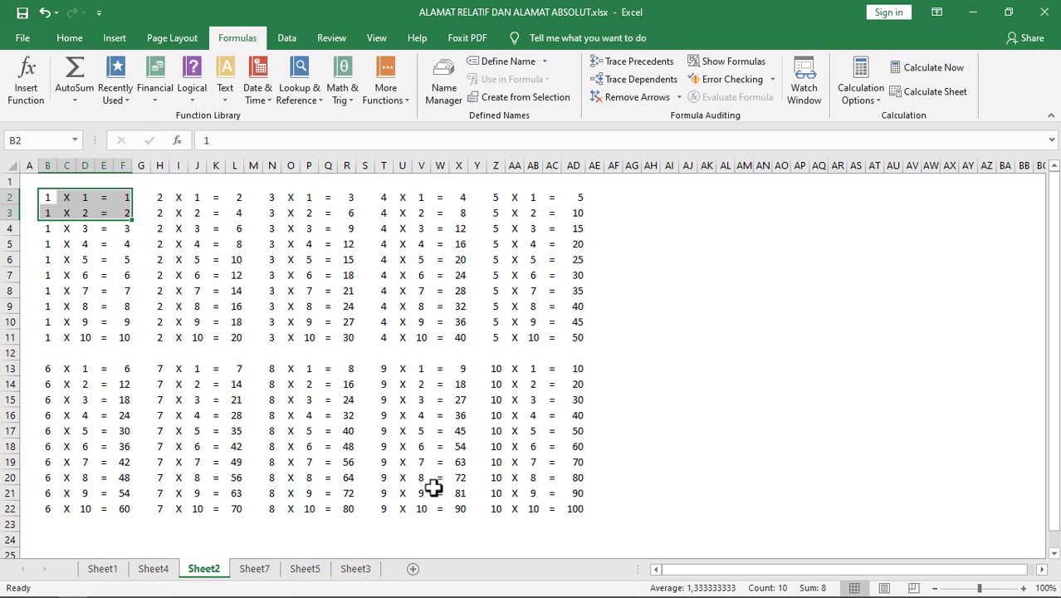
click(255, 571)
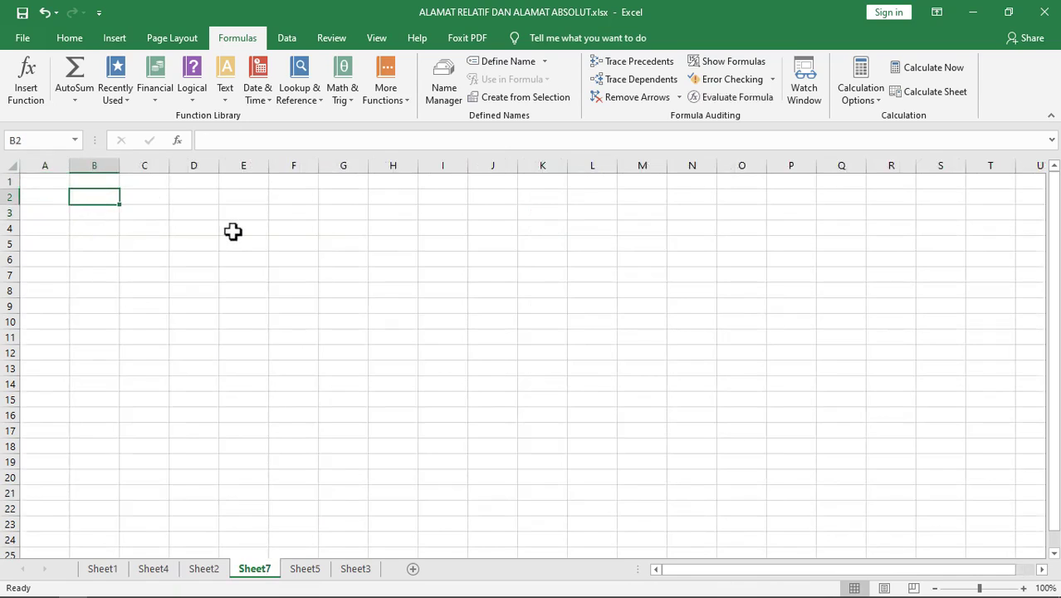
text(1)
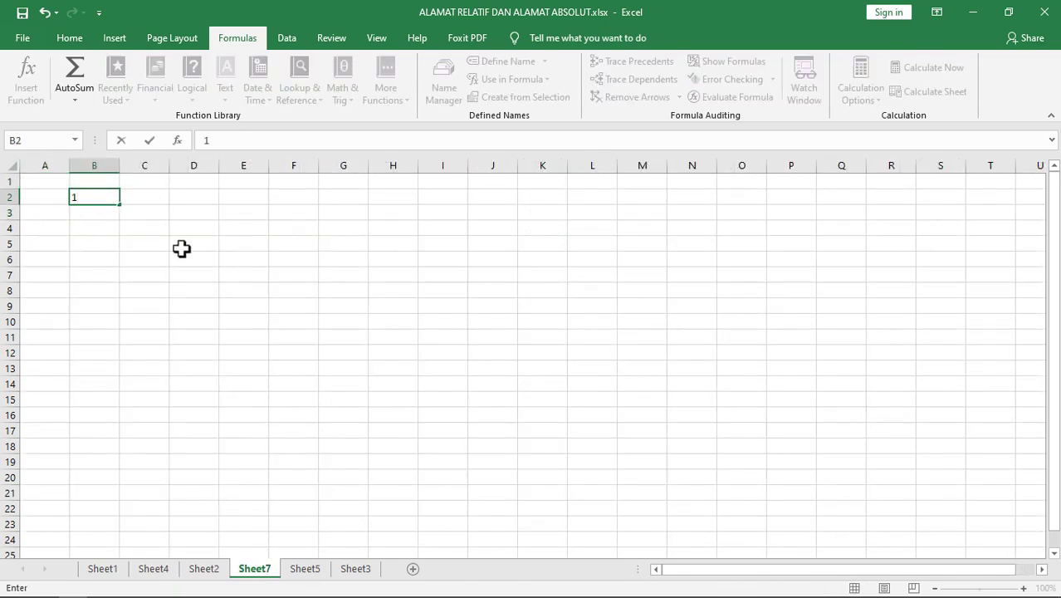
click(141, 201)
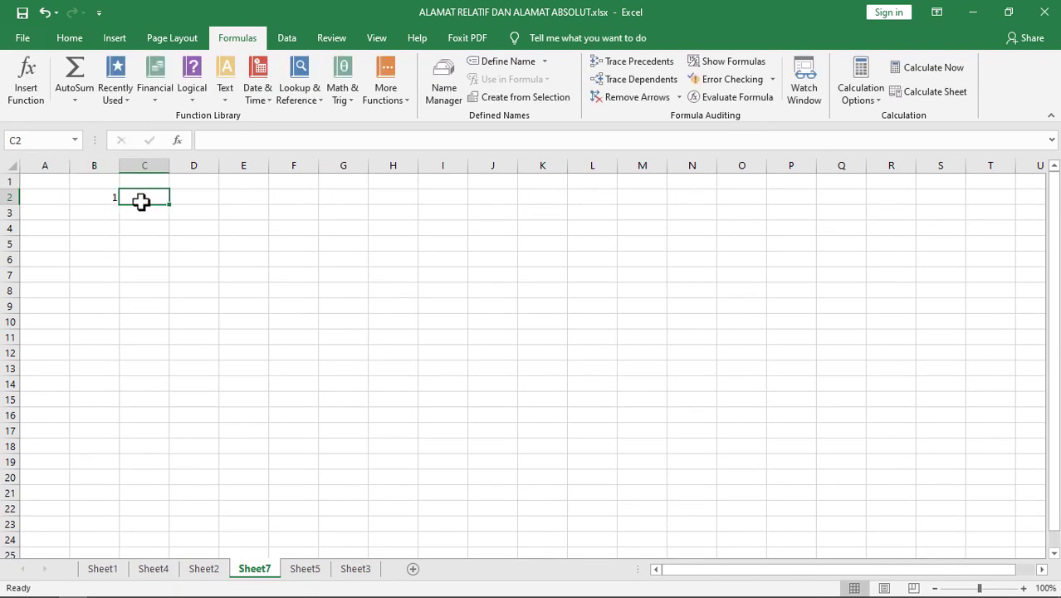
text(X)
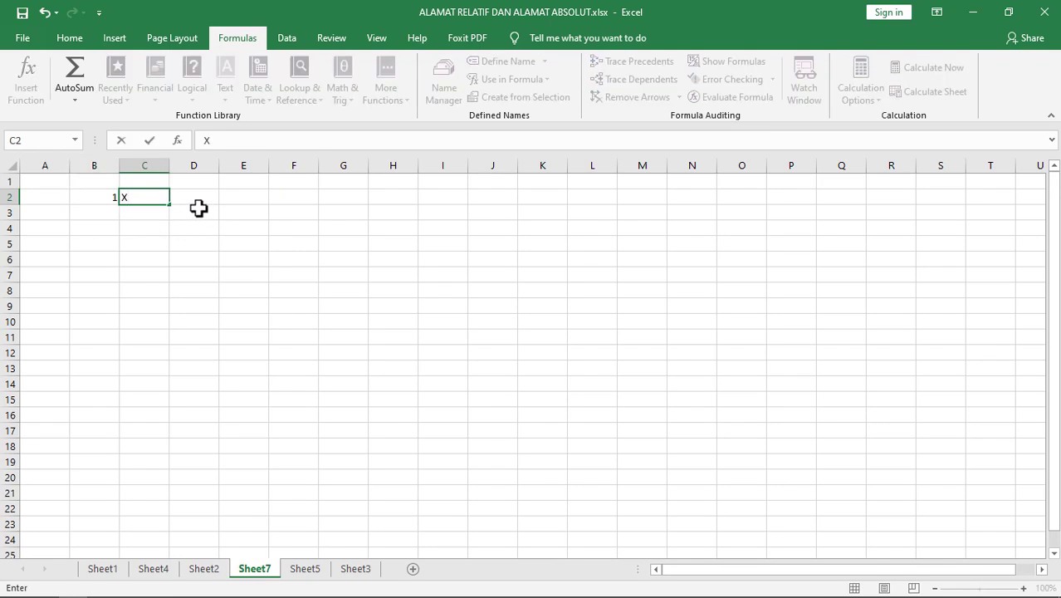
click(196, 198)
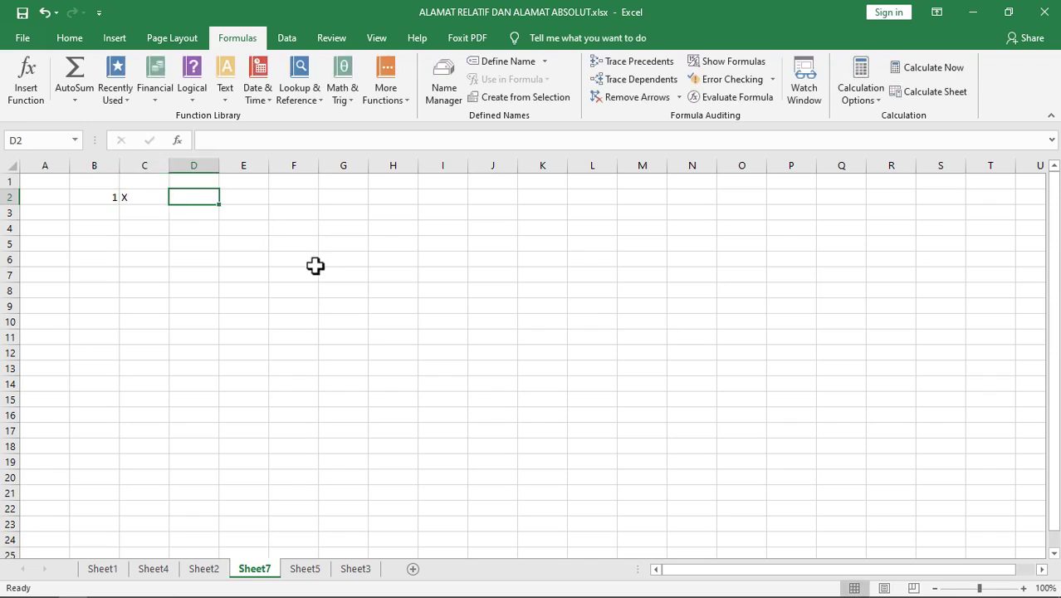
text(1)
click(247, 229)
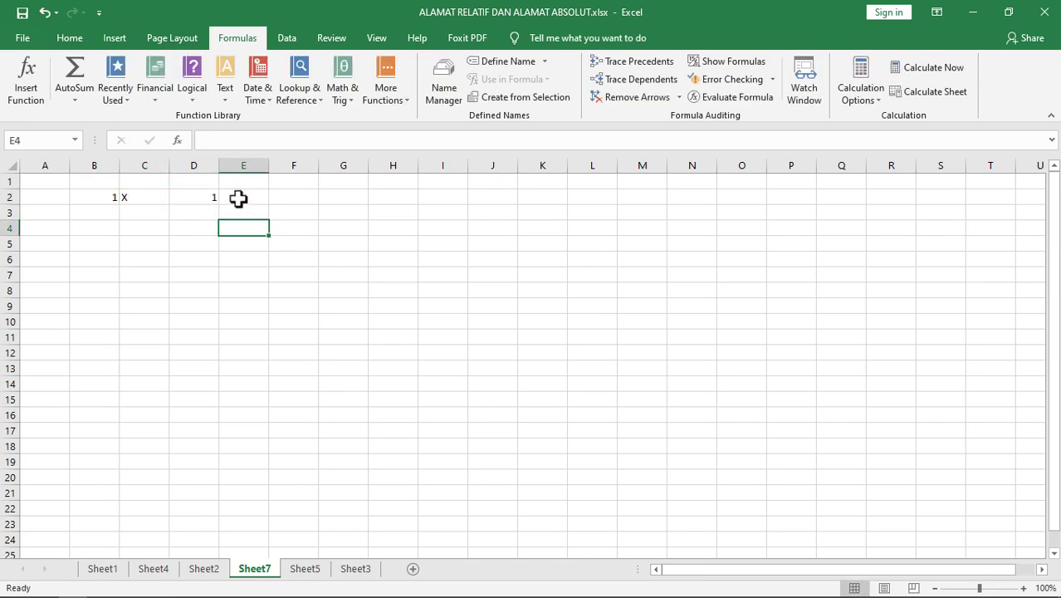
click(237, 197)
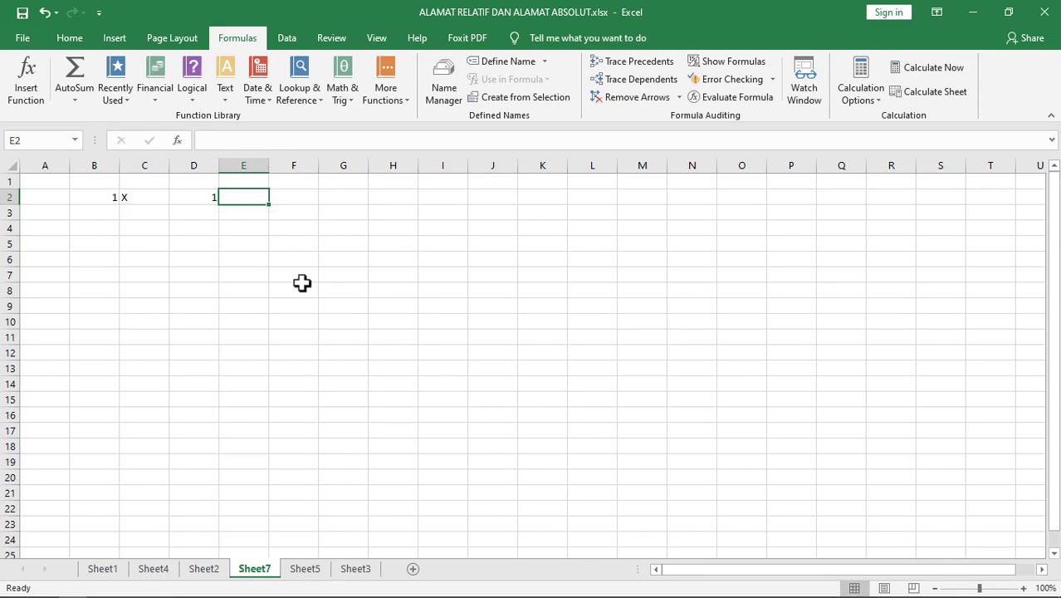
text(=)
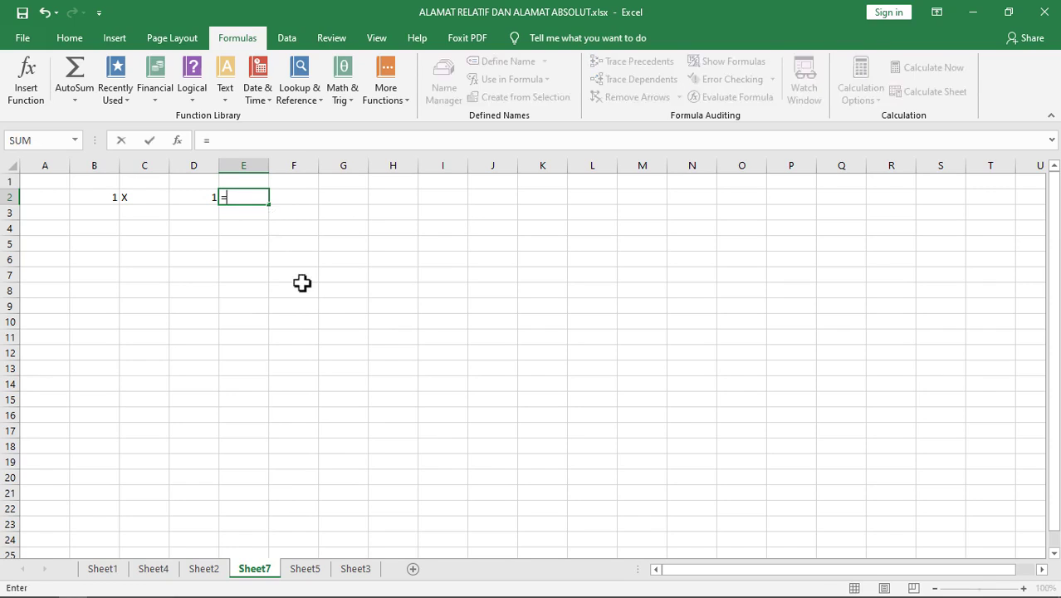
key(Return)
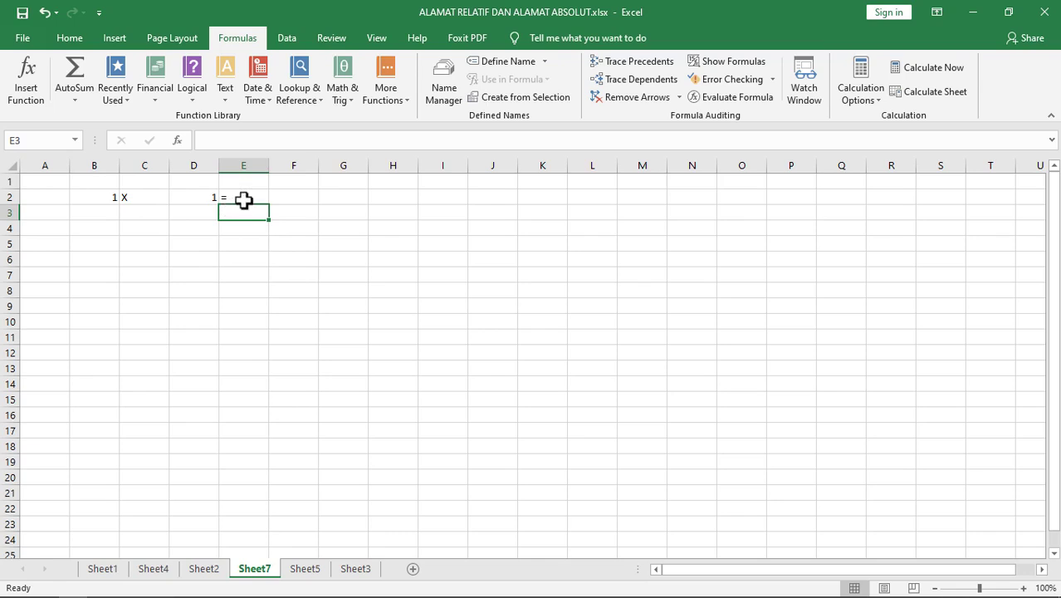
- Enter the formula =B2 in cell B3 so the multiplicand repeats from the cell above
click(90, 210)
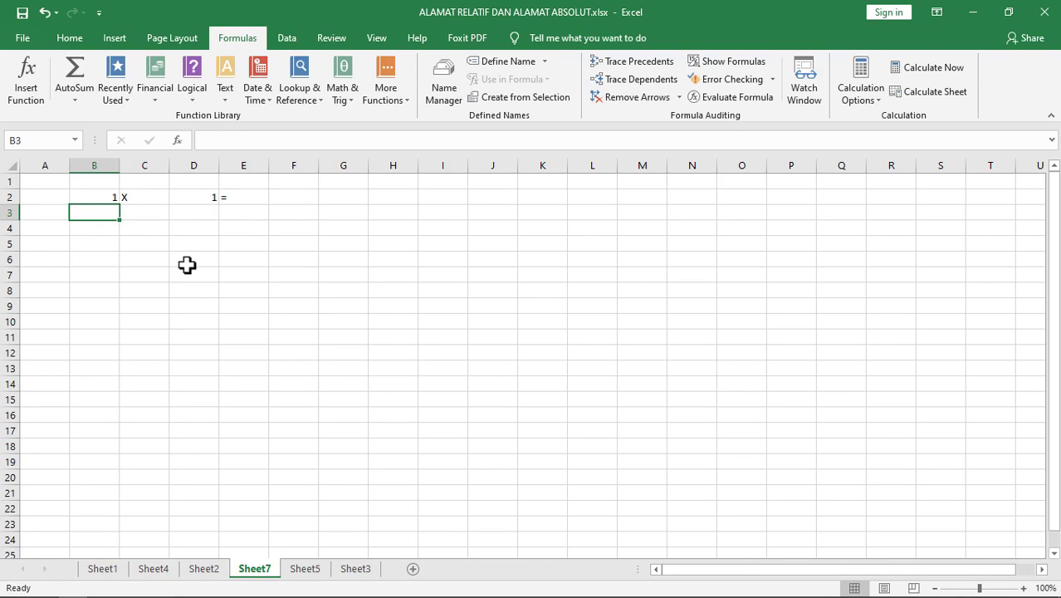
text(=)
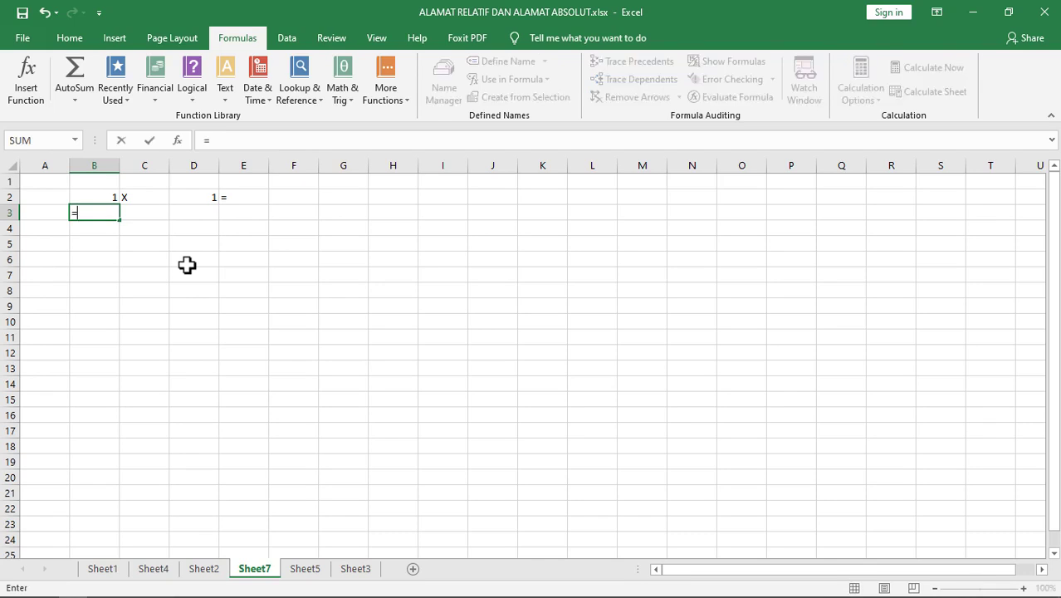
click(92, 193)
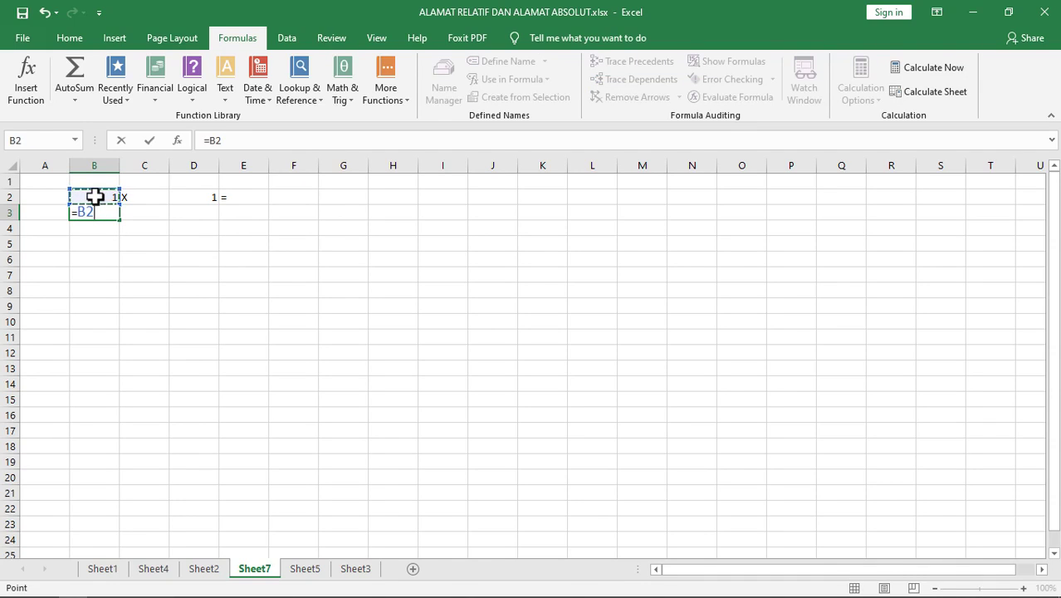
key(Return)
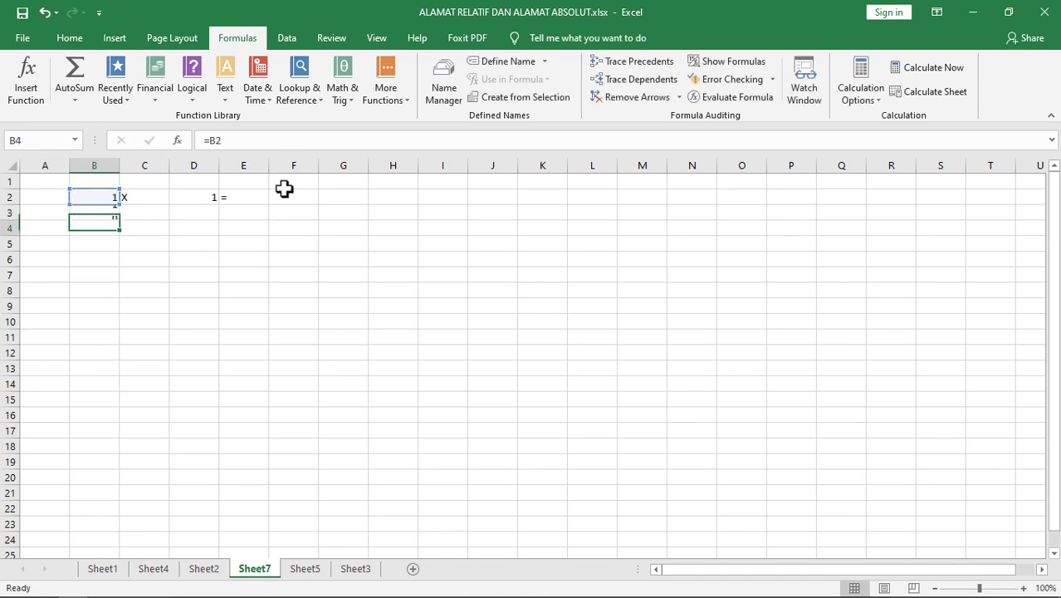
- Fill the formula from B3 down through B7, checking which cell each copied formula refers to
click(113, 214)
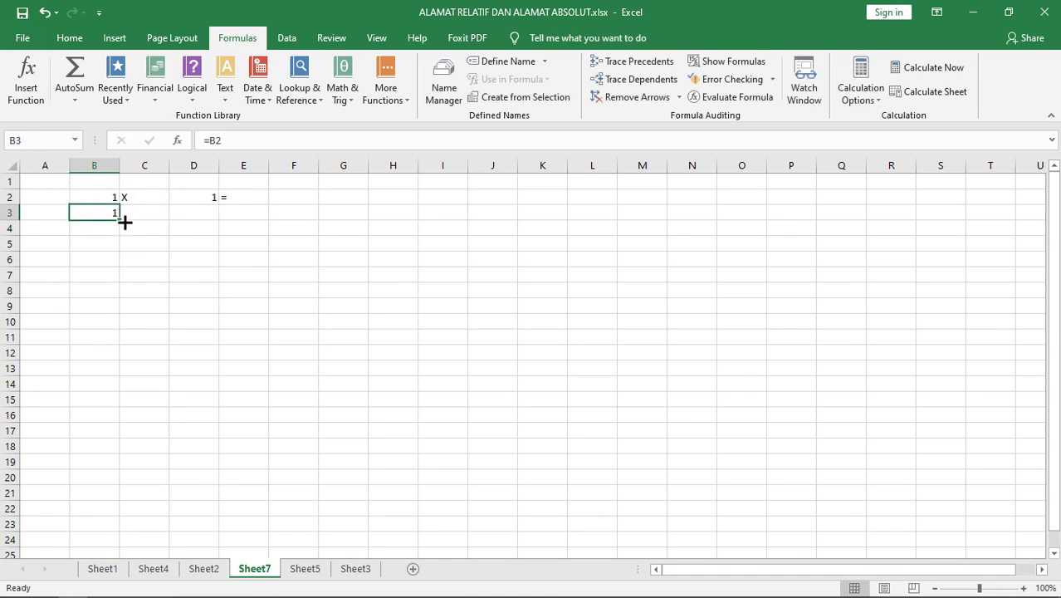
drag(121, 223, 121, 236)
click(108, 229)
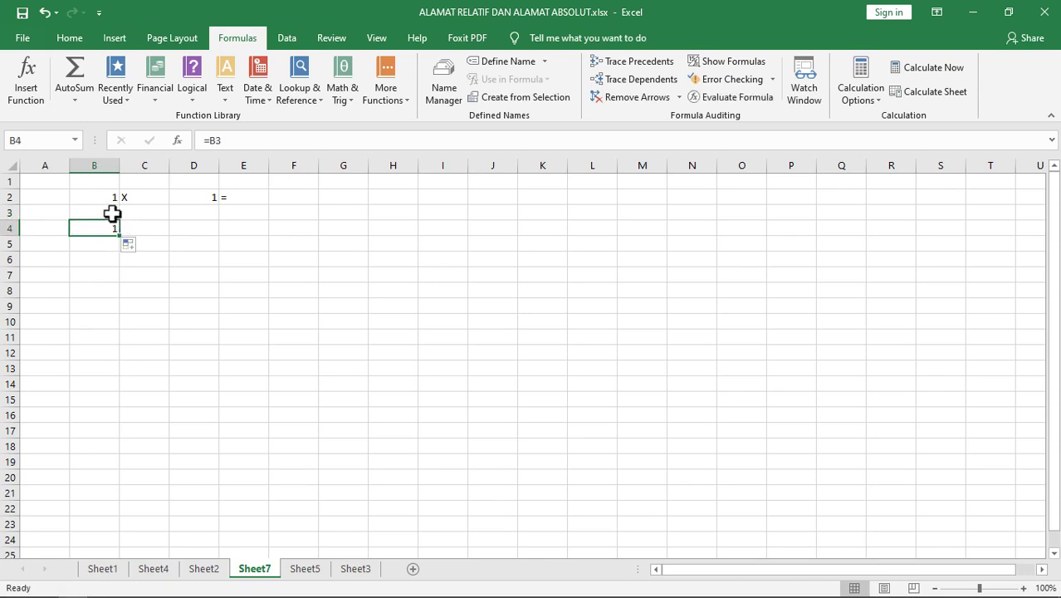
drag(120, 235, 120, 246)
click(100, 248)
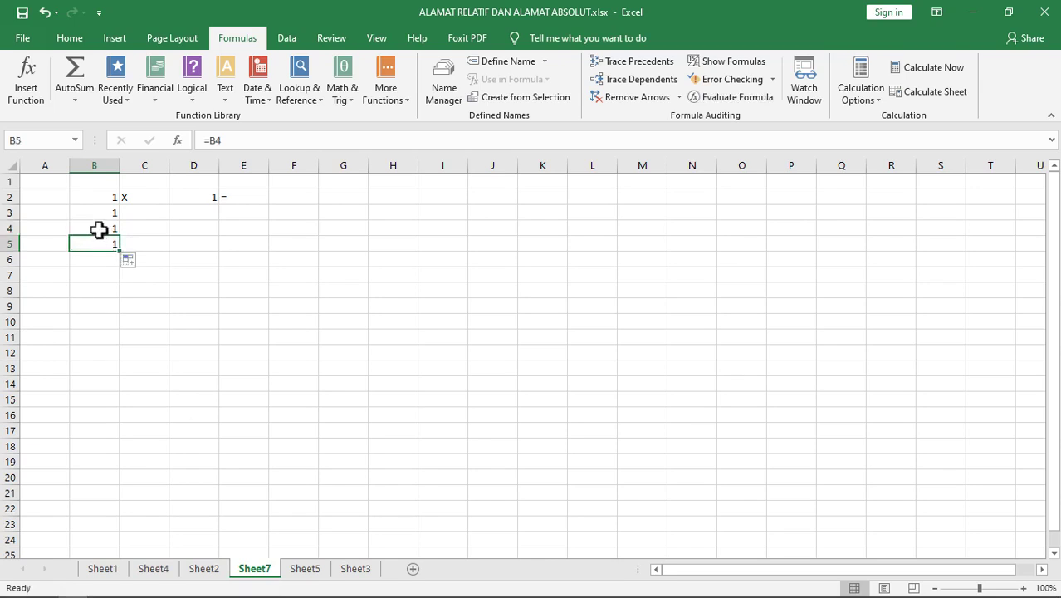
drag(122, 251, 121, 282)
- Copy the X from C2 into C3 and enter 2 as the multiplier in D3
click(140, 215)
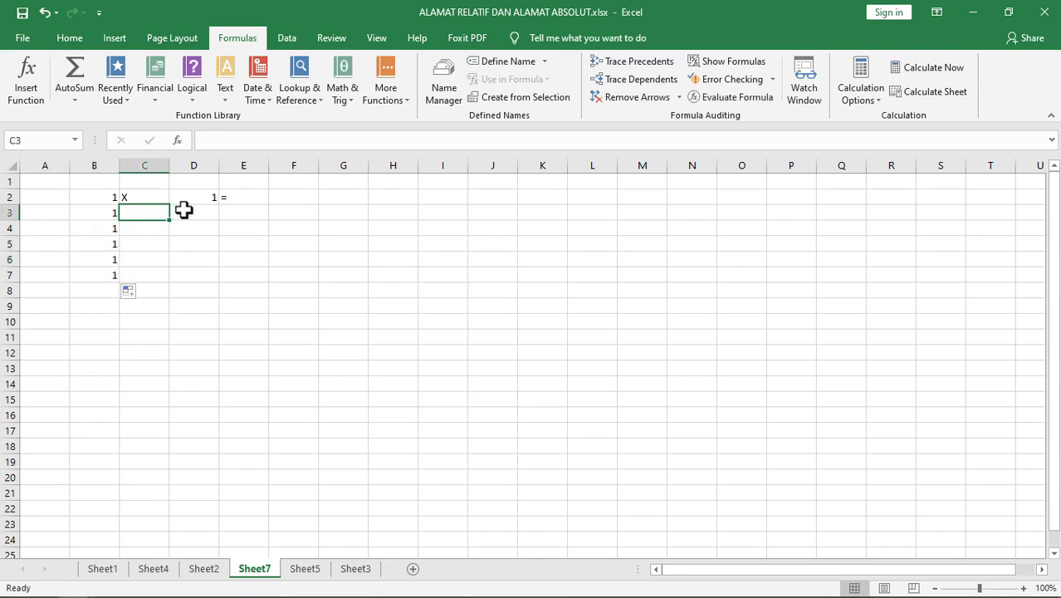
click(147, 199)
drag(168, 205, 170, 216)
click(206, 197)
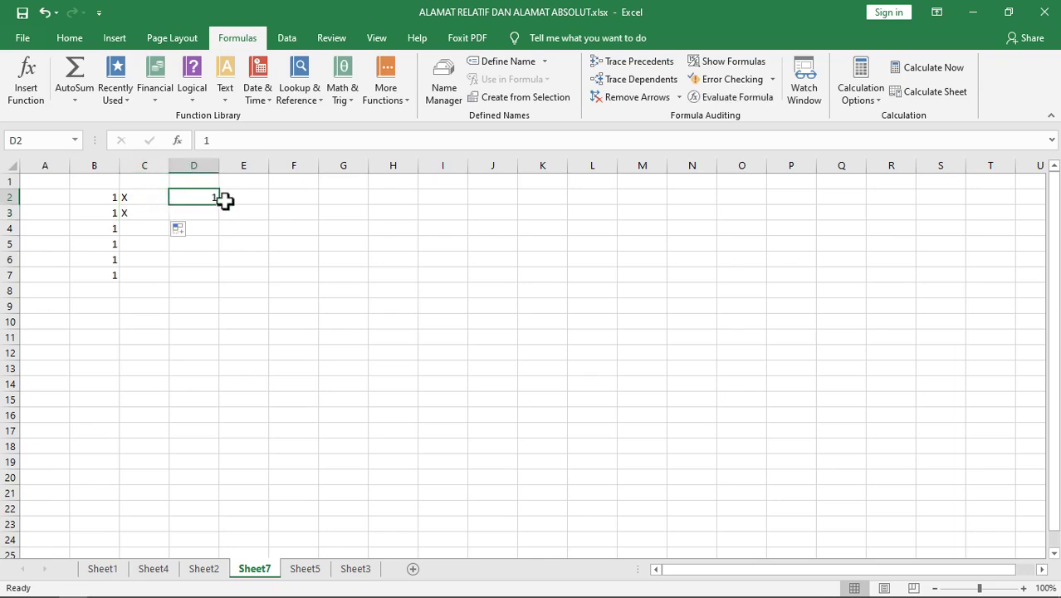
drag(218, 206, 208, 203)
click(204, 211)
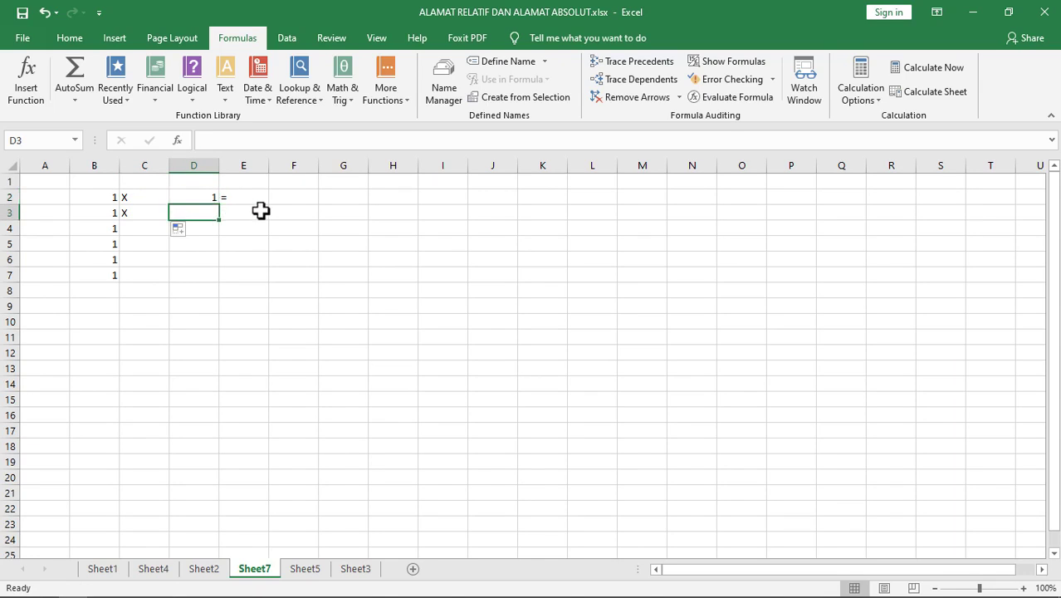
text(2)
click(206, 236)
click(206, 211)
- Copy the equals sign from E2 into E3
click(244, 210)
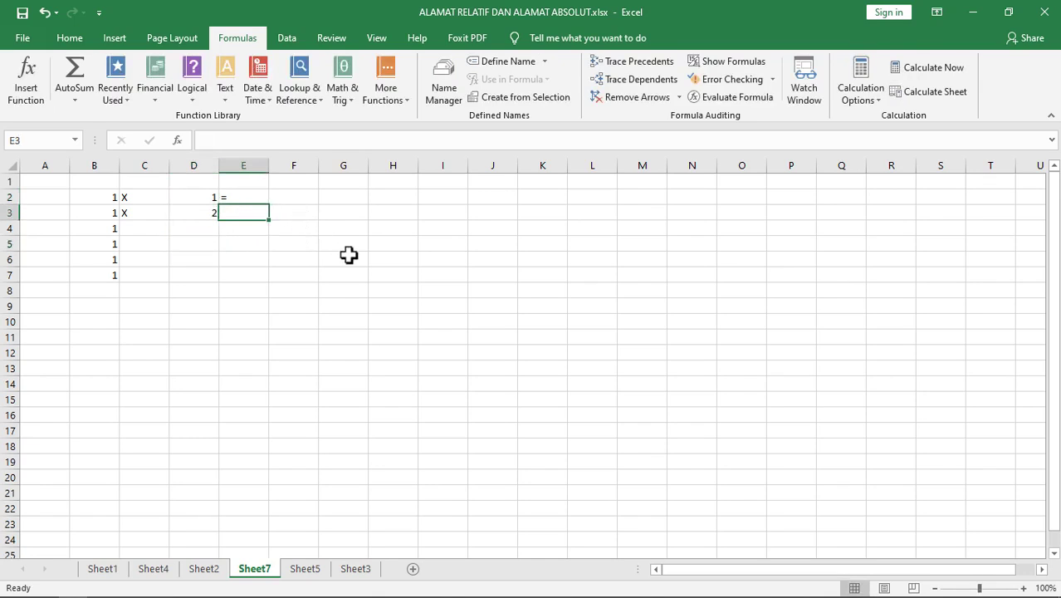
click(259, 198)
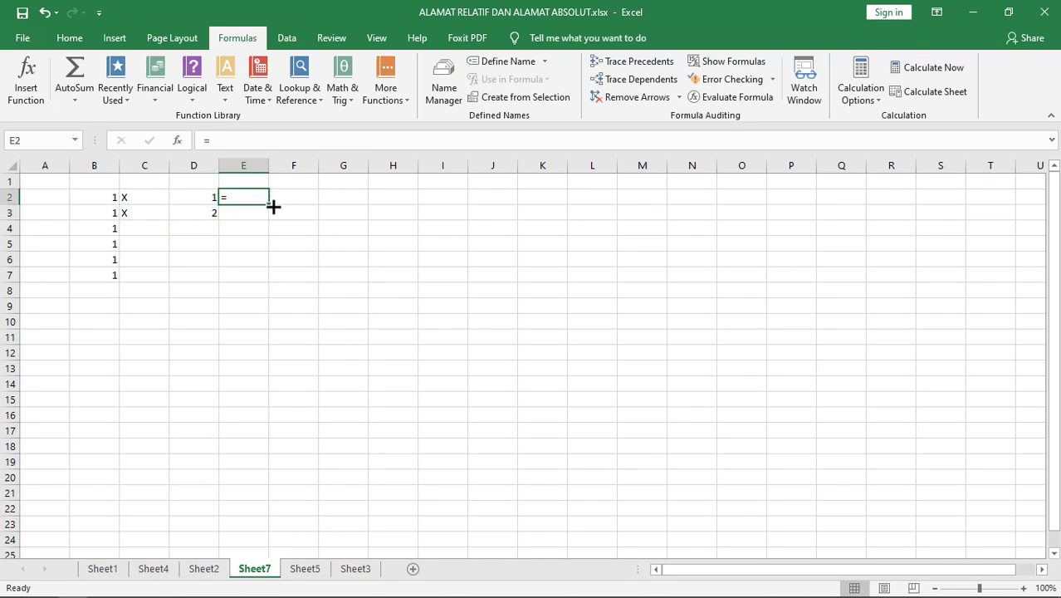
drag(274, 206, 274, 216)
- Enter the product formula =B2*D2 in cell F2
click(301, 197)
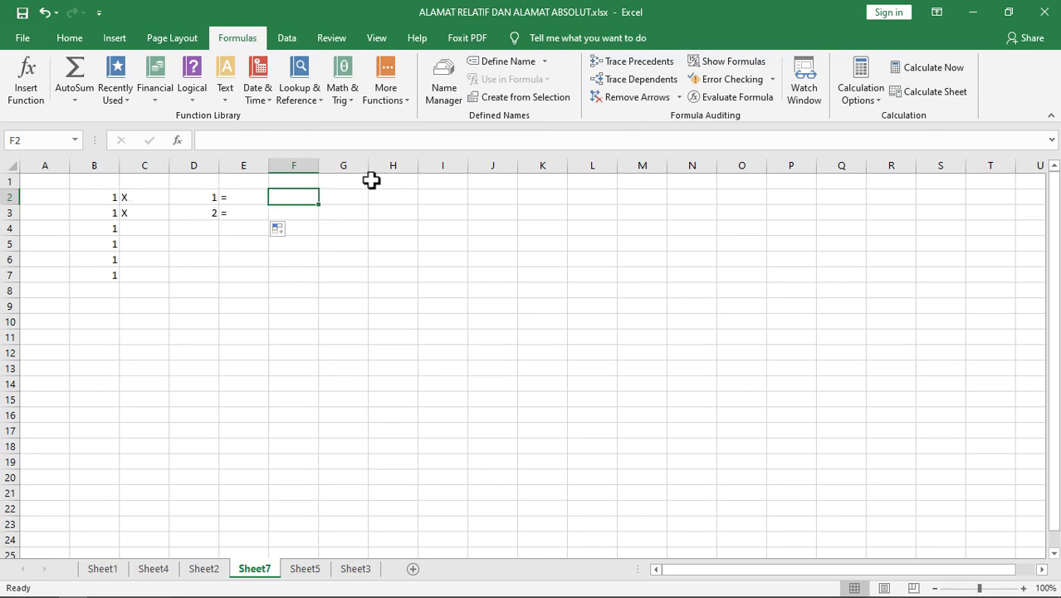
text(=)
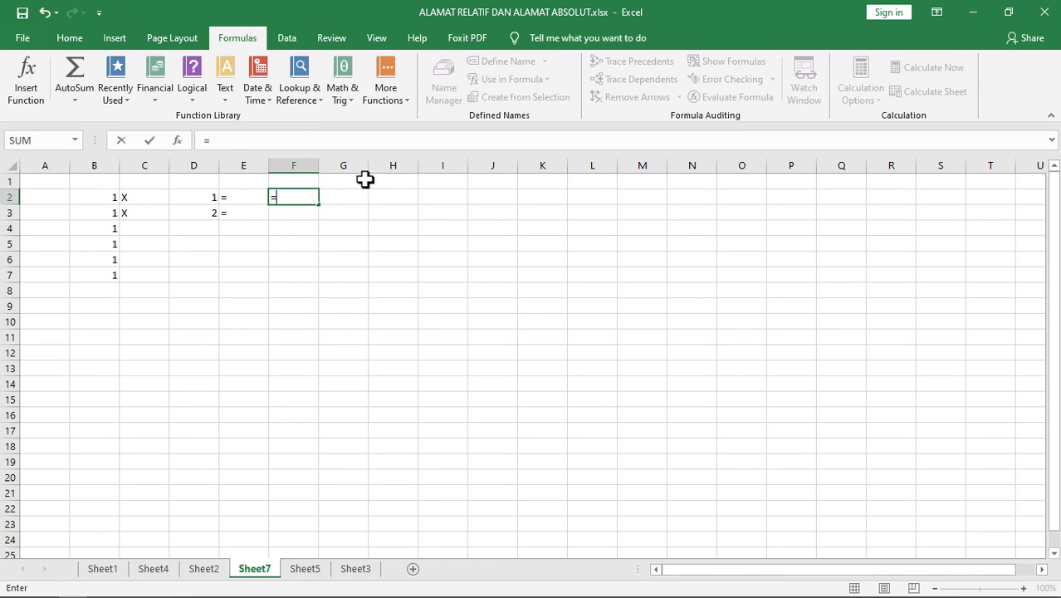
click(99, 197)
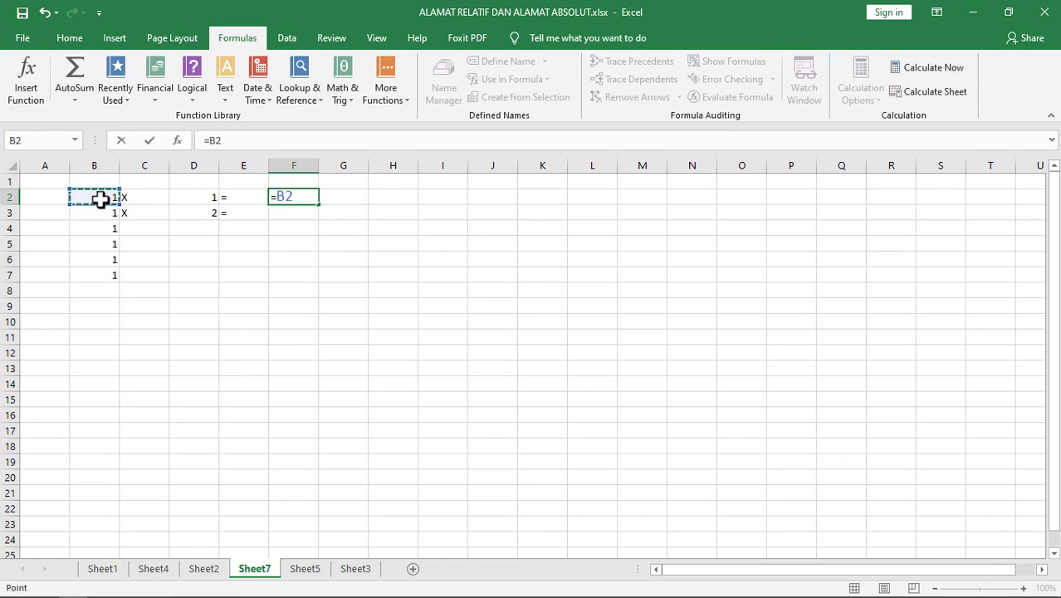
click(186, 199)
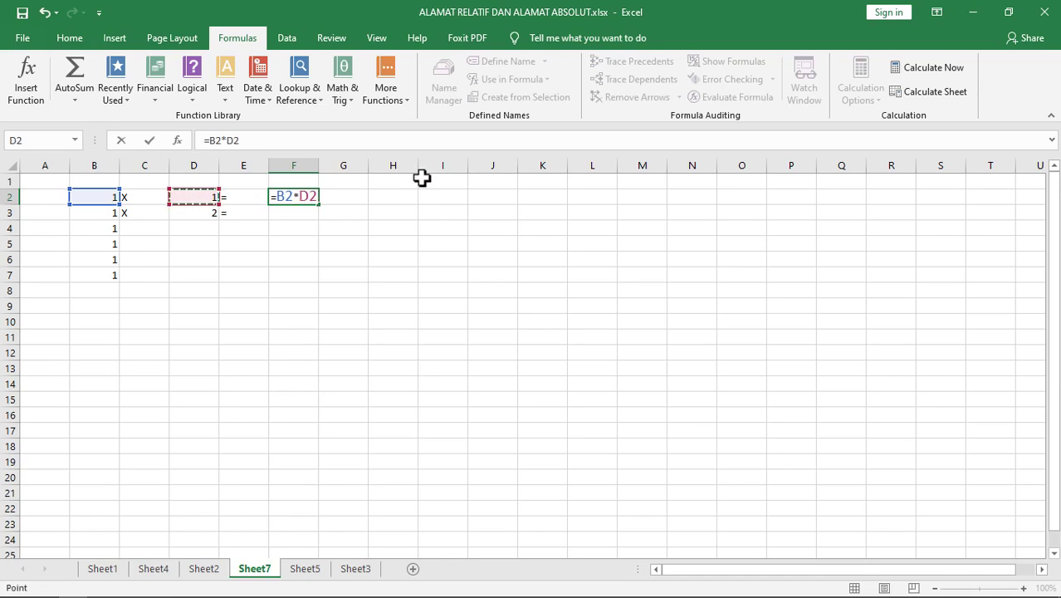
key(Return)
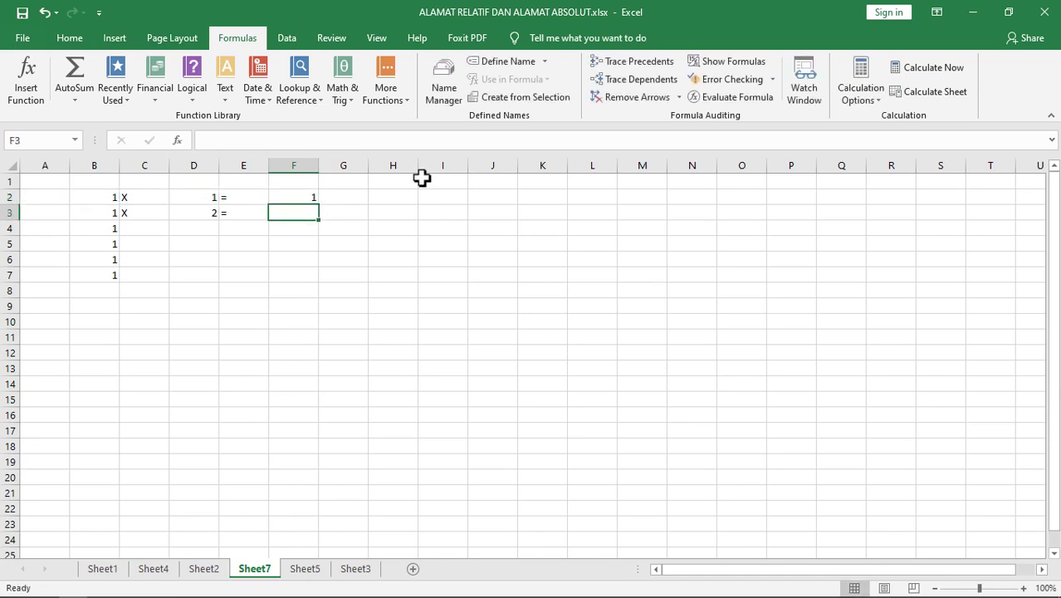
- Fill the product formula from F2 down to F3
click(314, 199)
drag(322, 208, 323, 224)
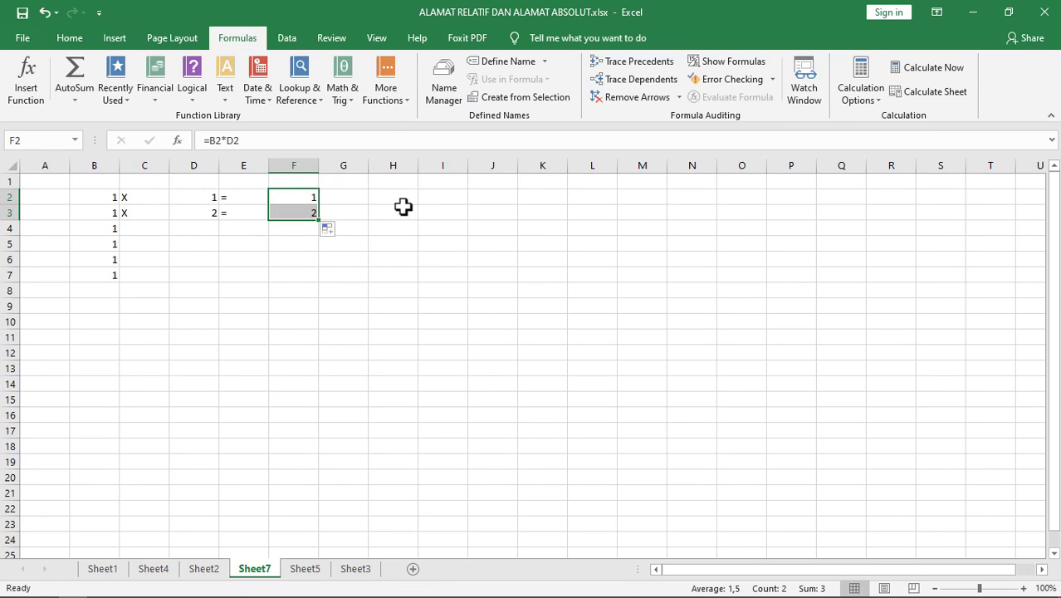
click(378, 209)
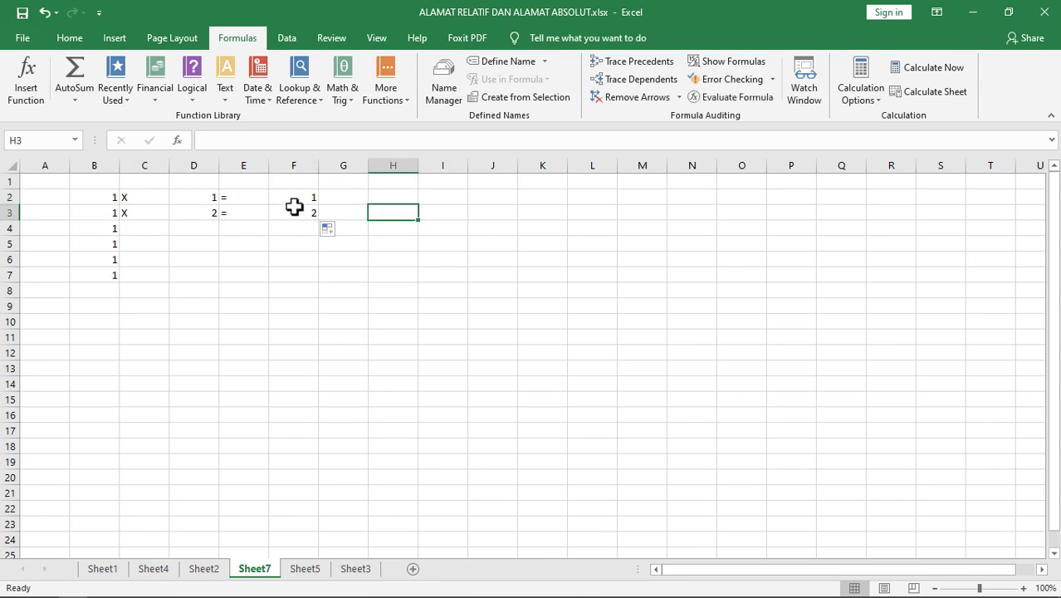
- Clear the surplus copied formulas in cells B4 through B7
drag(109, 230, 111, 282)
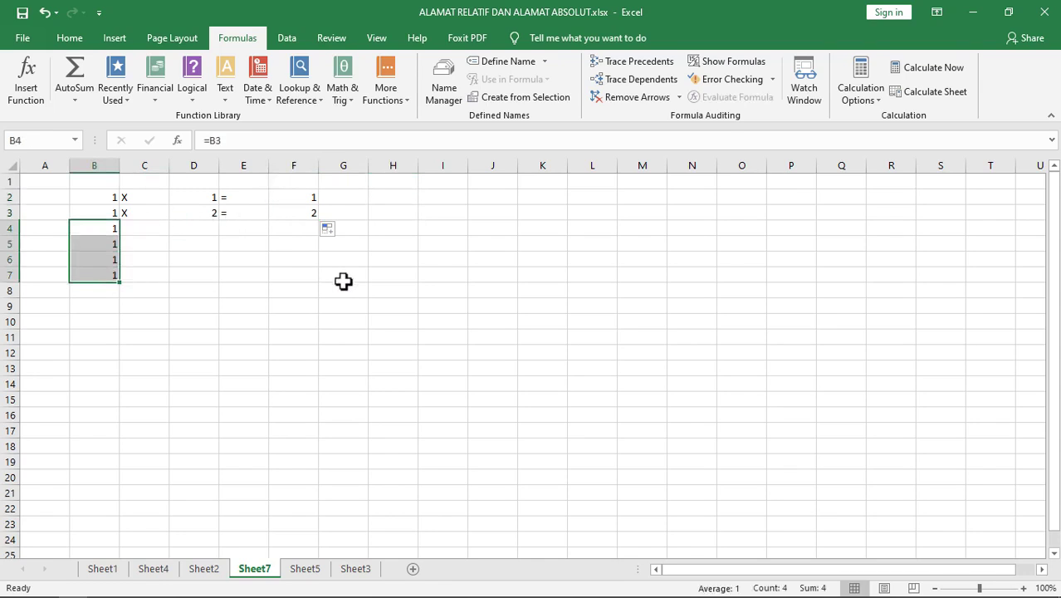
key(Delete)
click(391, 258)
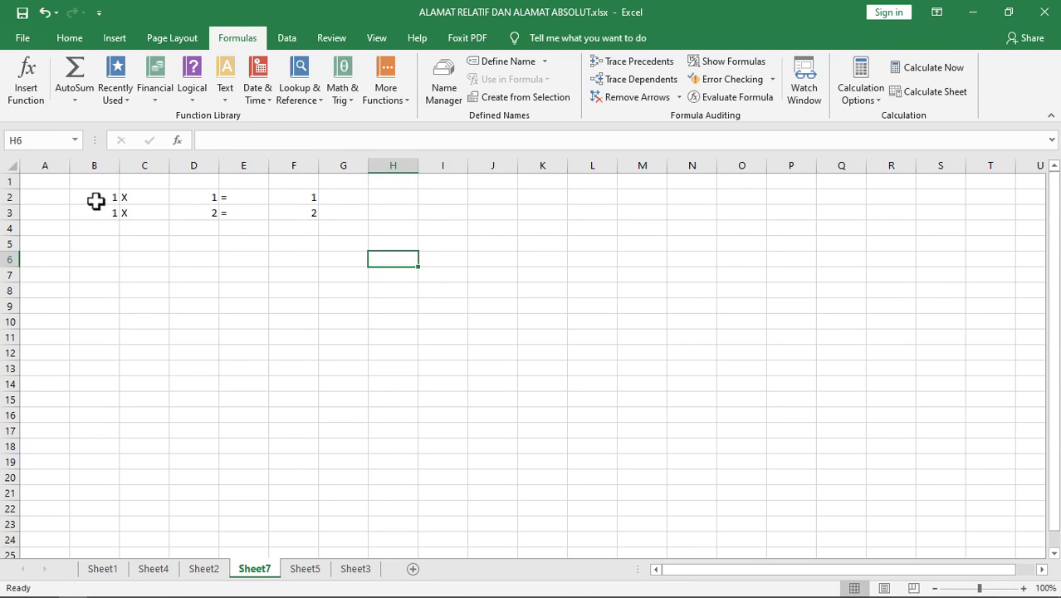
- Narrow all columns of the sheet equally to about half their width so the table sits compactly
drag(96, 200, 289, 207)
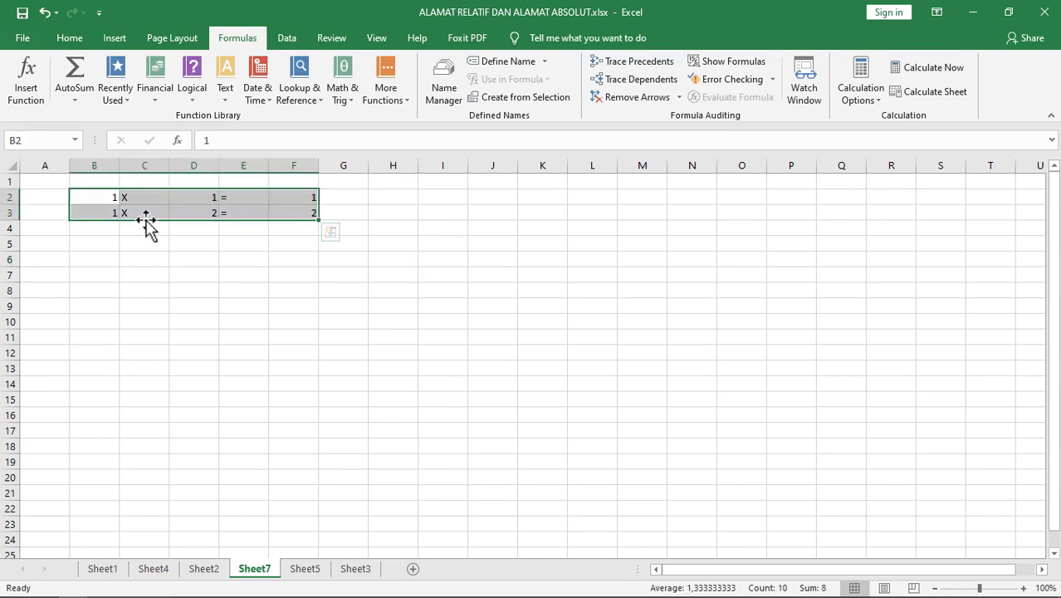
click(12, 167)
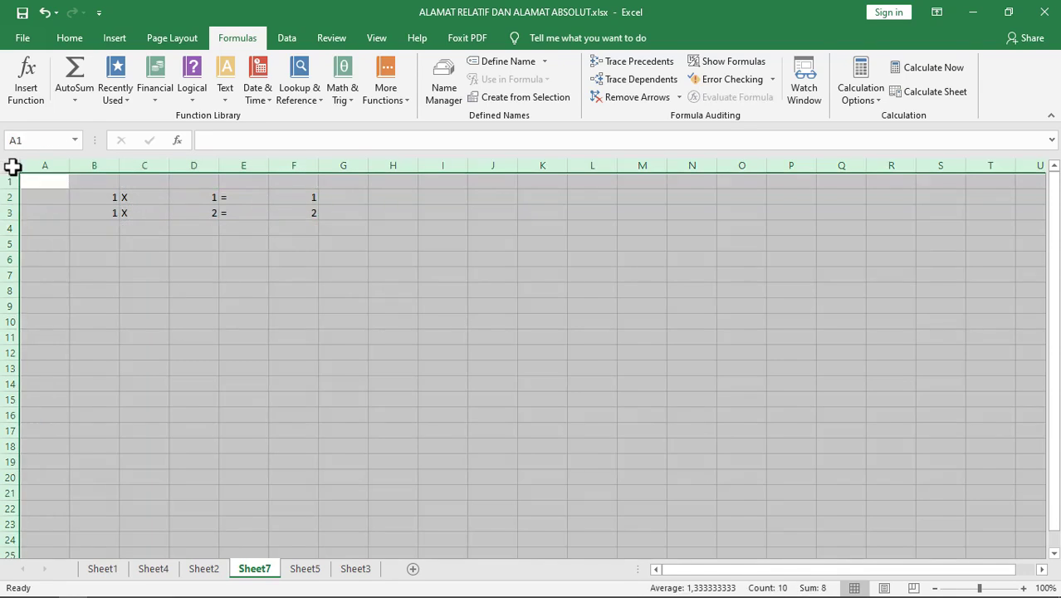
drag(122, 164, 95, 165)
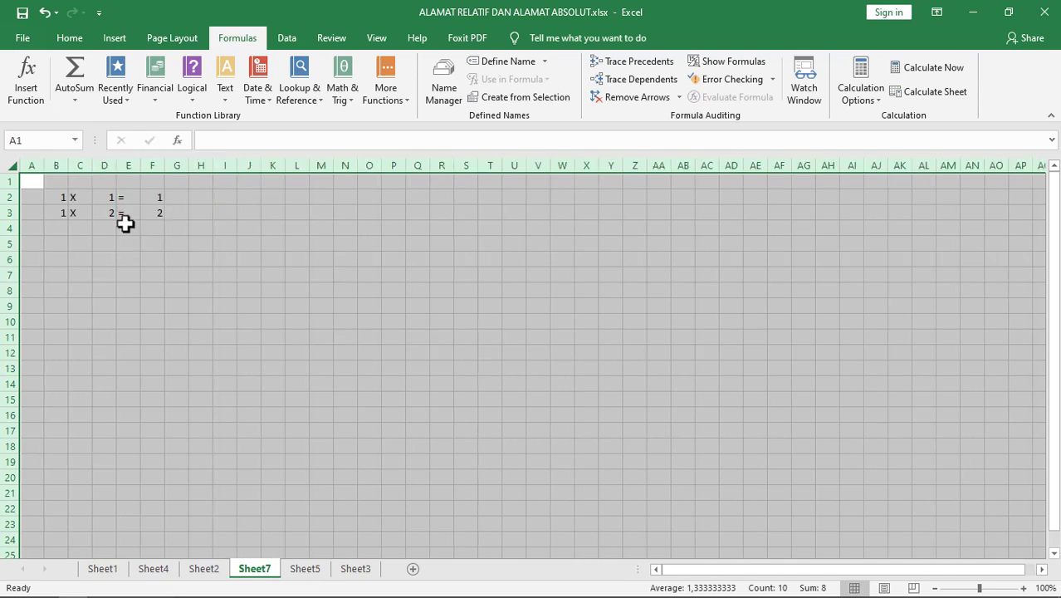
- Center the contents of all cells on the sheet both horizontally and vertically
click(67, 39)
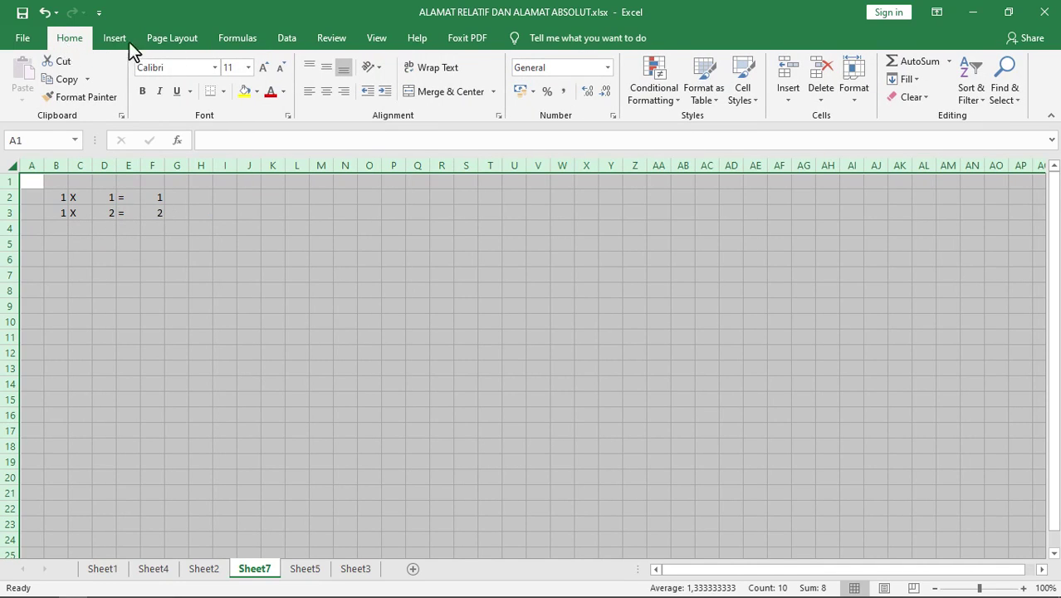
click(326, 92)
click(325, 68)
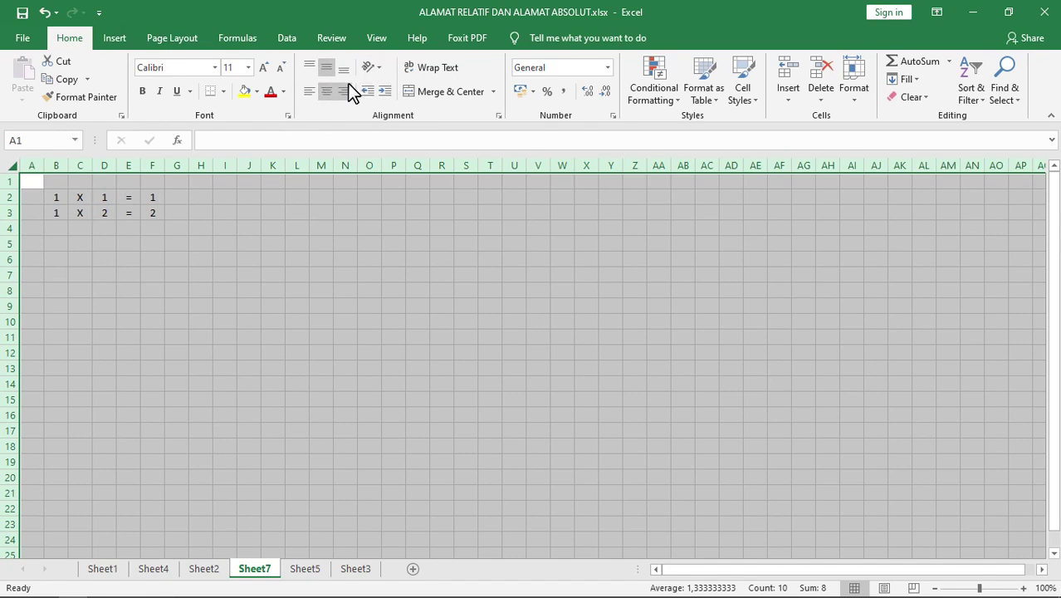
click(171, 228)
- Fill the two rows B2:F3 down through row 11 and compare the contents of B3 and B4
drag(56, 198, 167, 347)
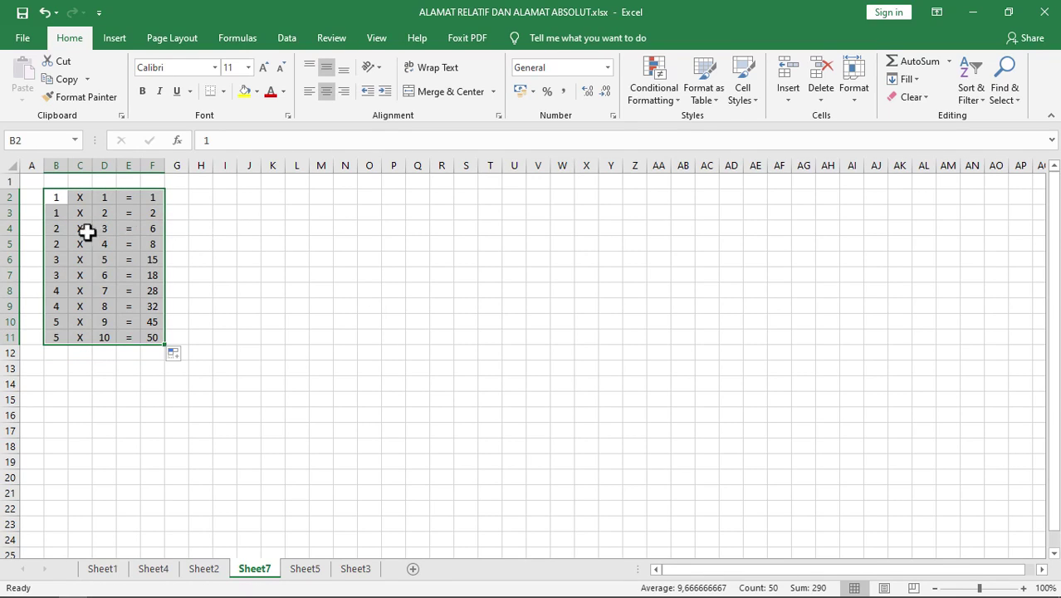
click(53, 212)
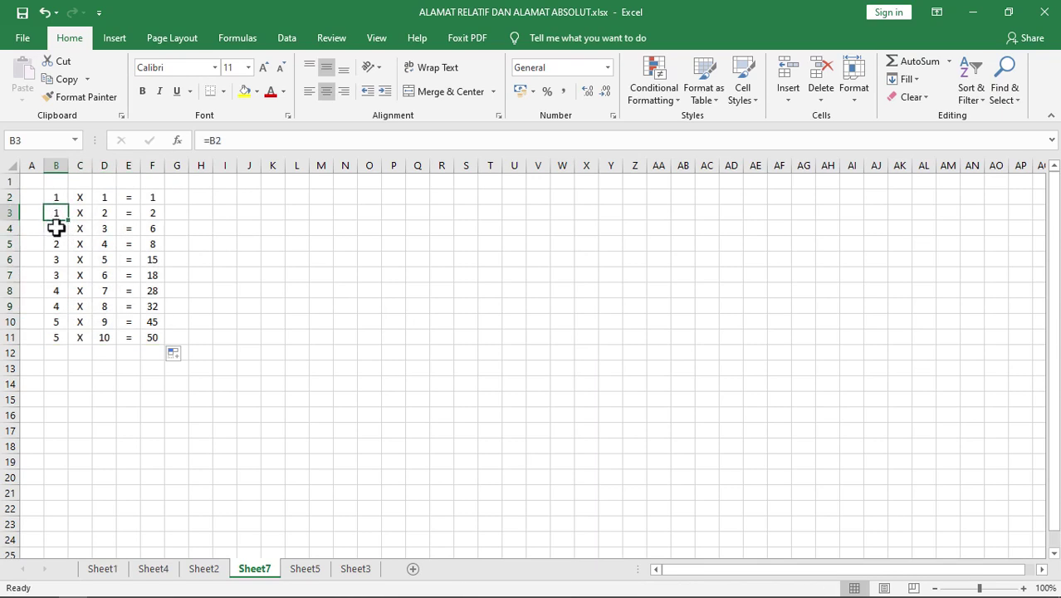
click(57, 227)
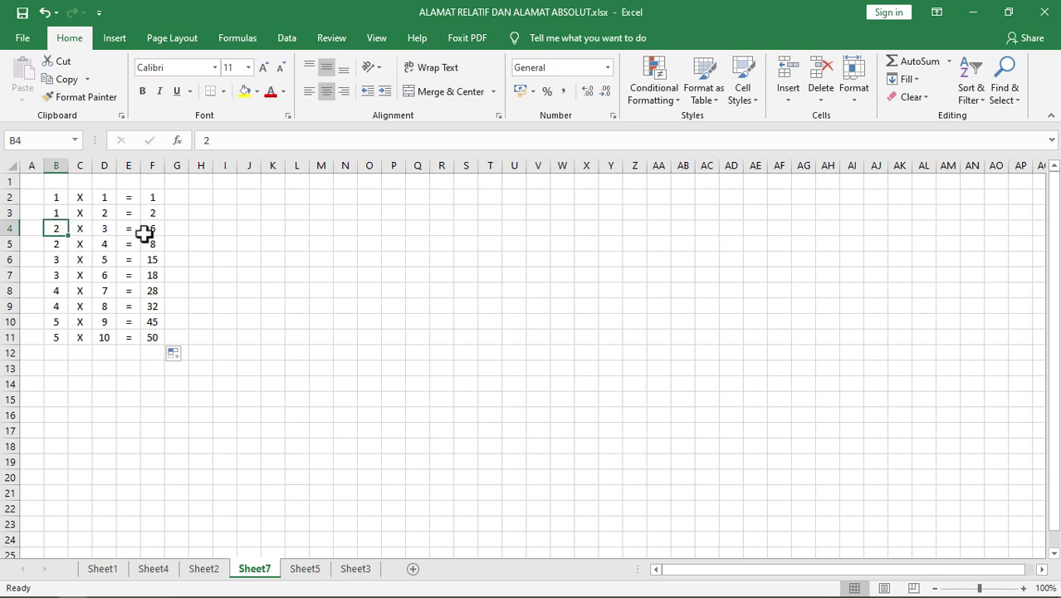
click(59, 212)
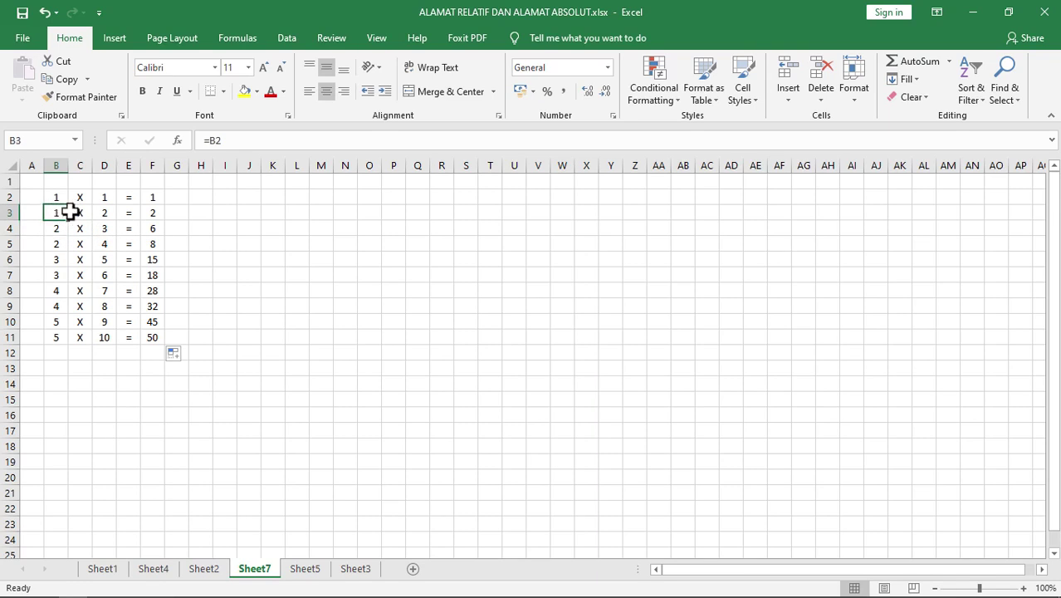
click(63, 231)
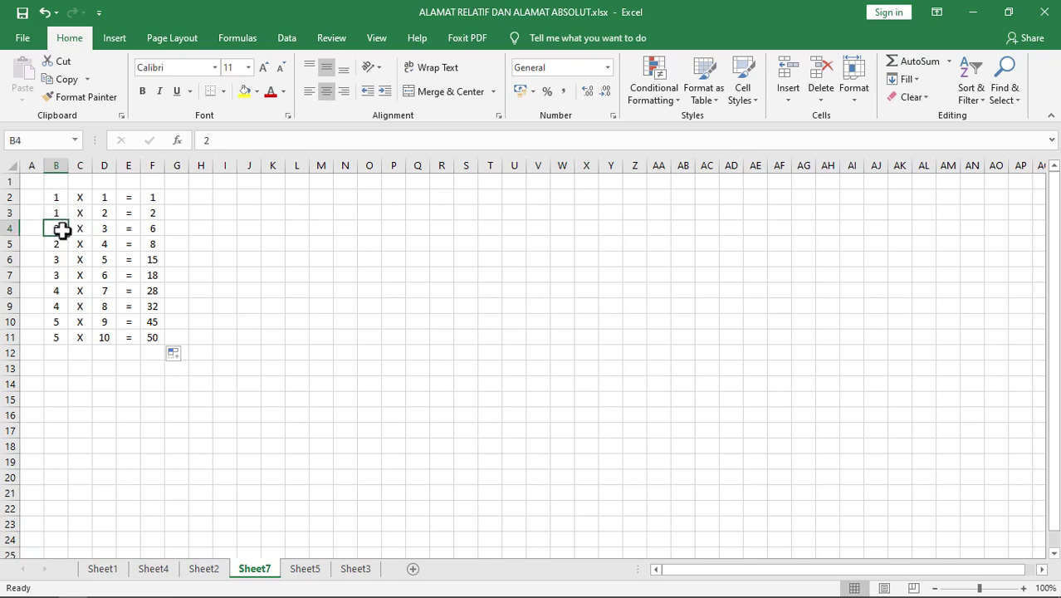
- Fill the formula from B3 down through B11, replacing the series values in column B
click(61, 213)
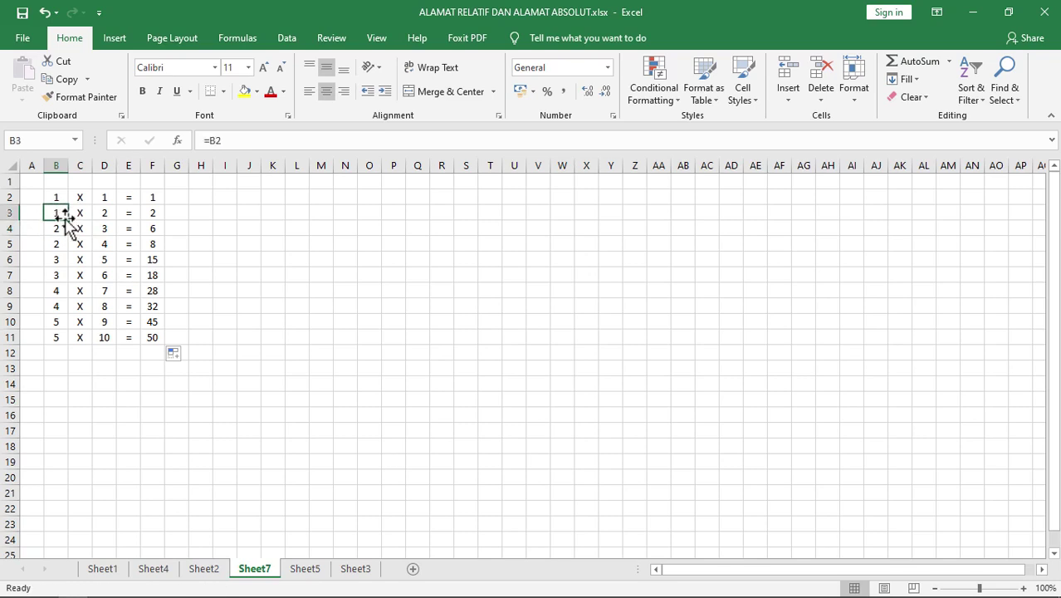
drag(67, 220, 71, 339)
click(144, 446)
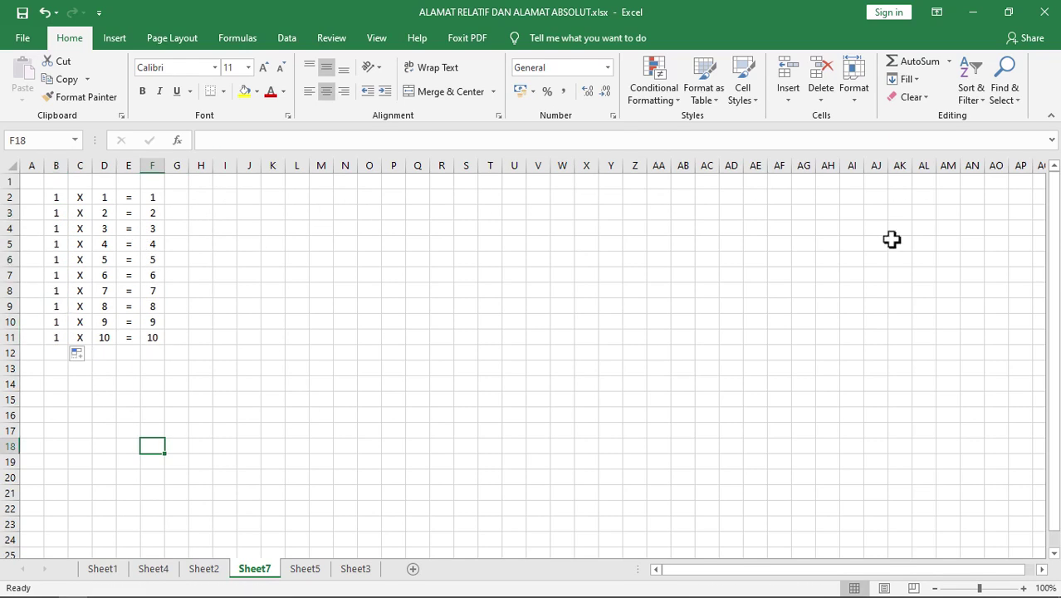
- Fill the block B2:G11, including the blank spacer column, across through column AM
drag(54, 197, 187, 335)
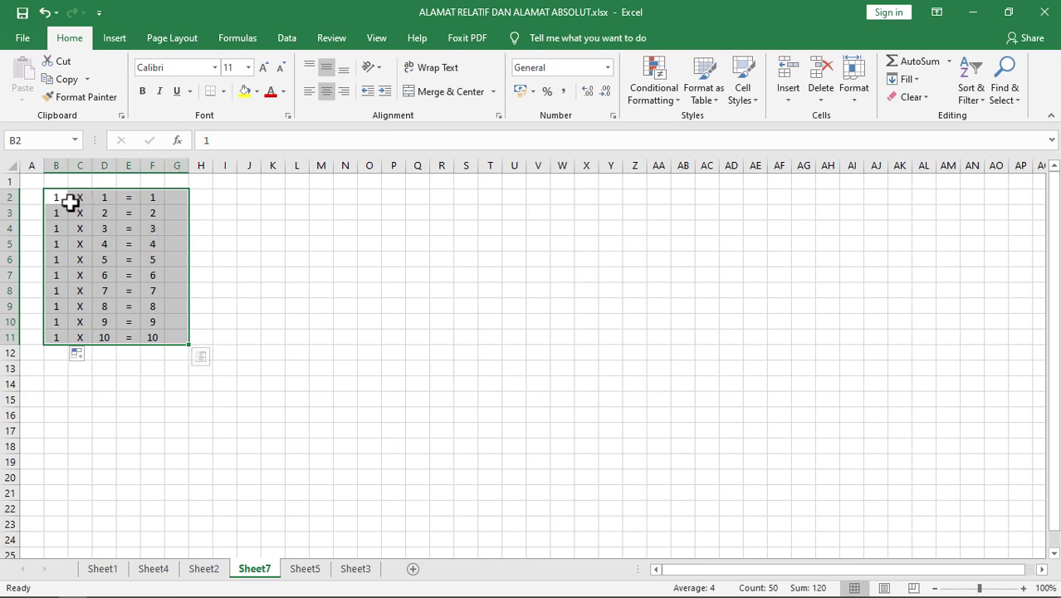
drag(50, 197, 176, 343)
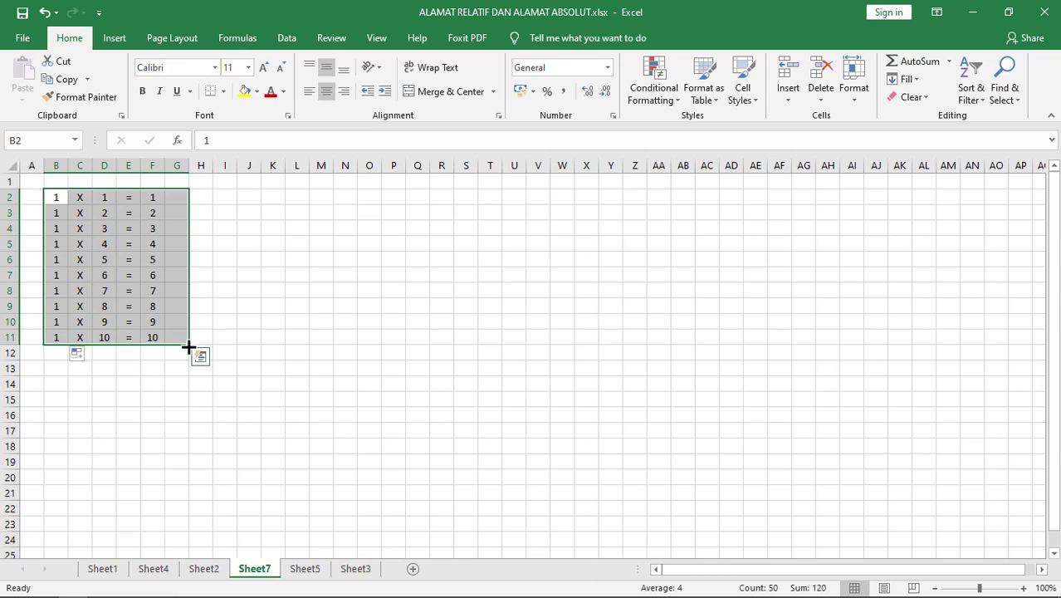
drag(190, 345, 967, 351)
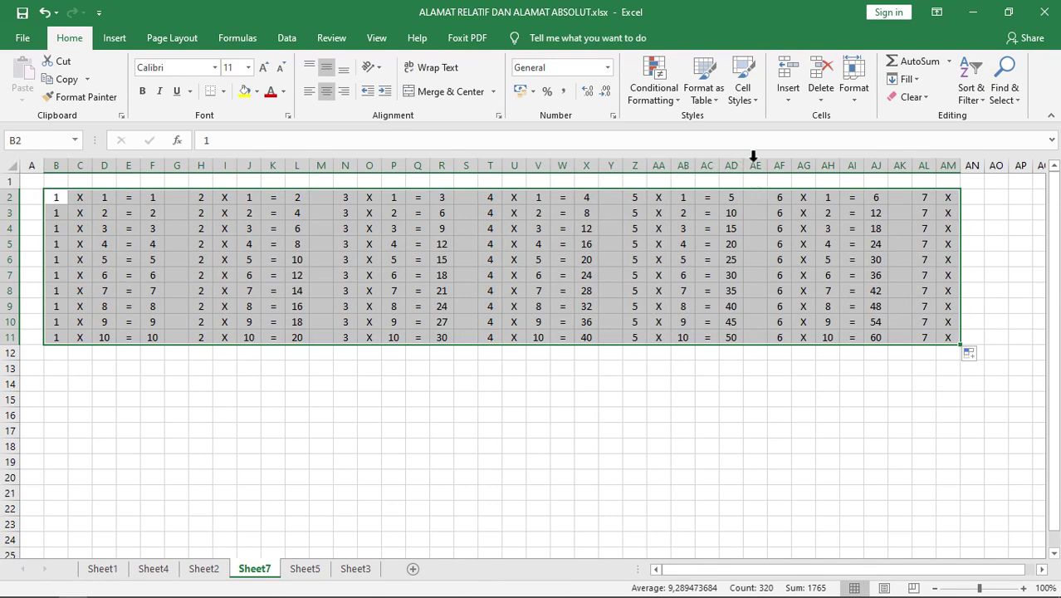
- Delete columns AE through AN so that only the first five multiplication tables are kept
drag(755, 160, 972, 166)
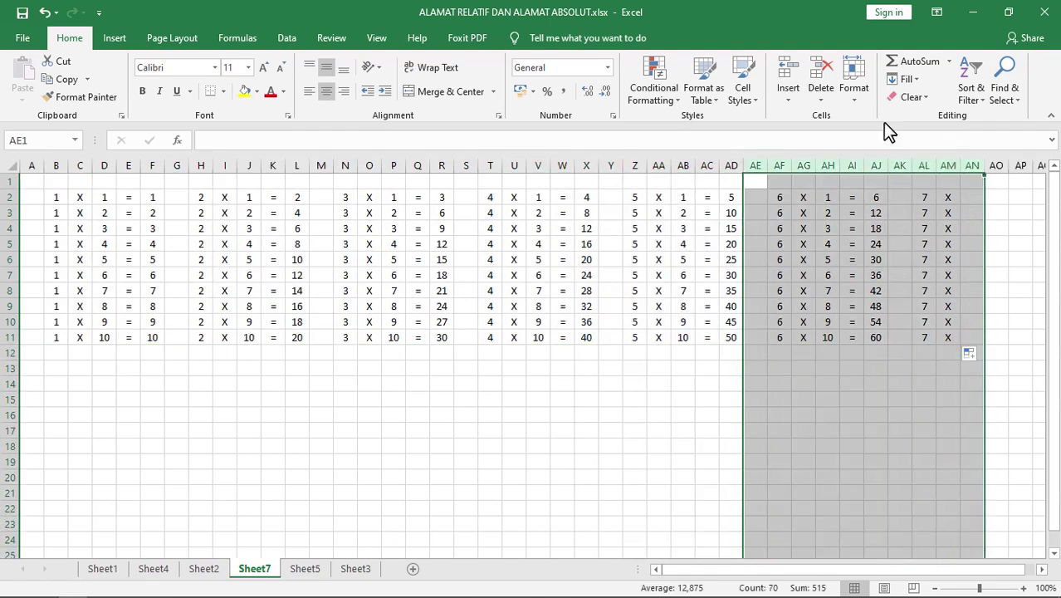
click(833, 75)
click(866, 286)
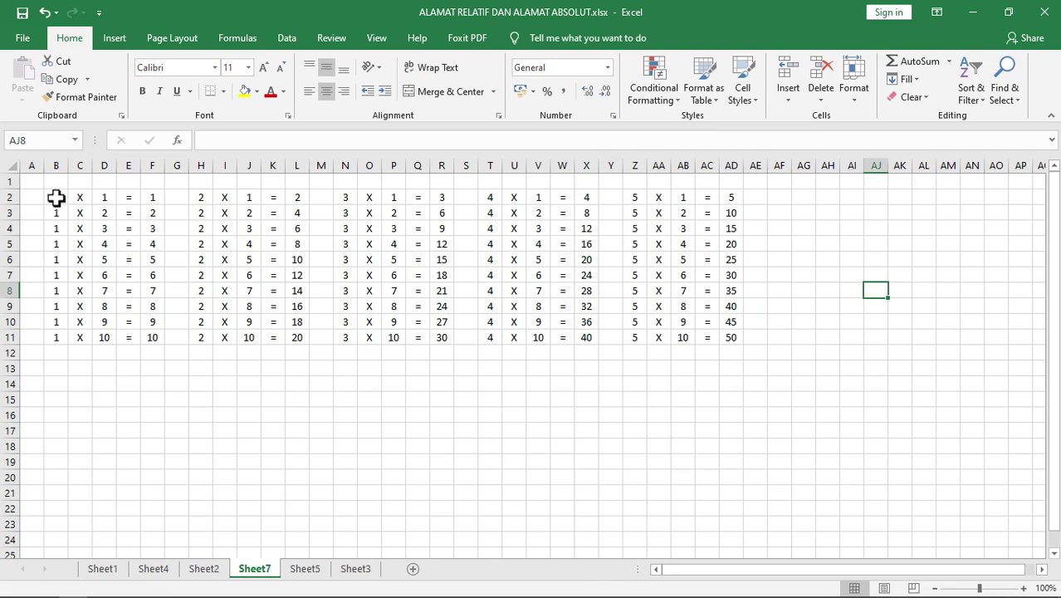
- Fill the first table with its blank spacer row down through row 24 and delete the surplus rows from row 23
drag(56, 198, 166, 541)
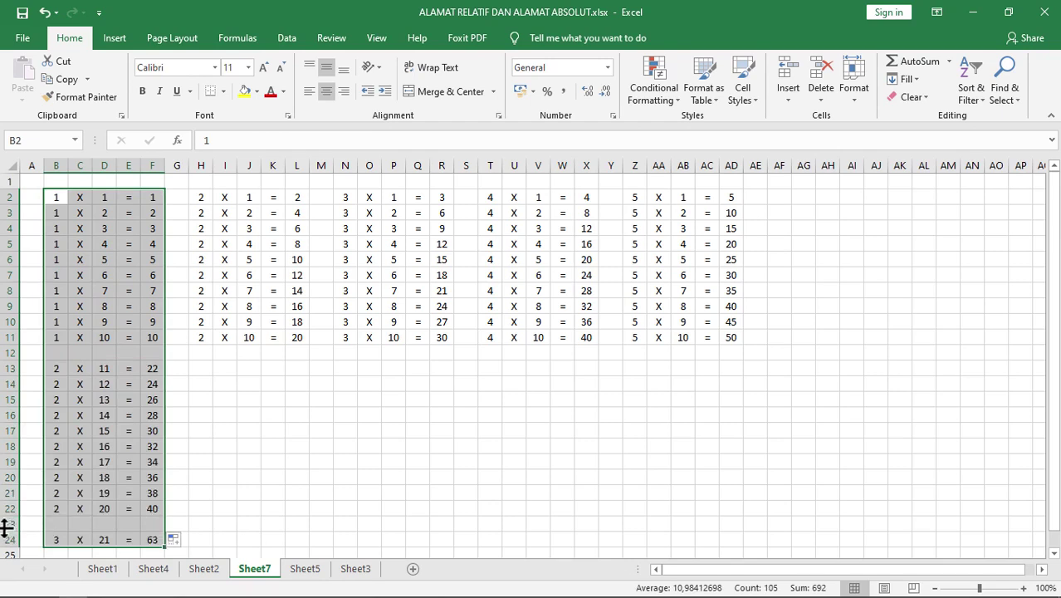
drag(5, 528, 5, 548)
key(ctrl+minus)
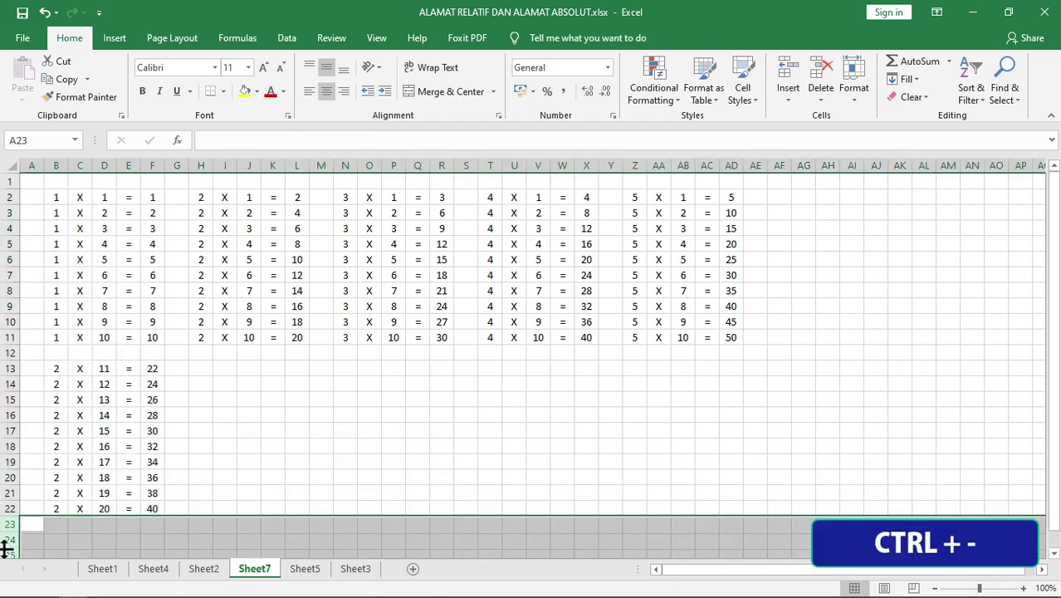
- Set the starting number in B13 of the lower table to 6
click(59, 370)
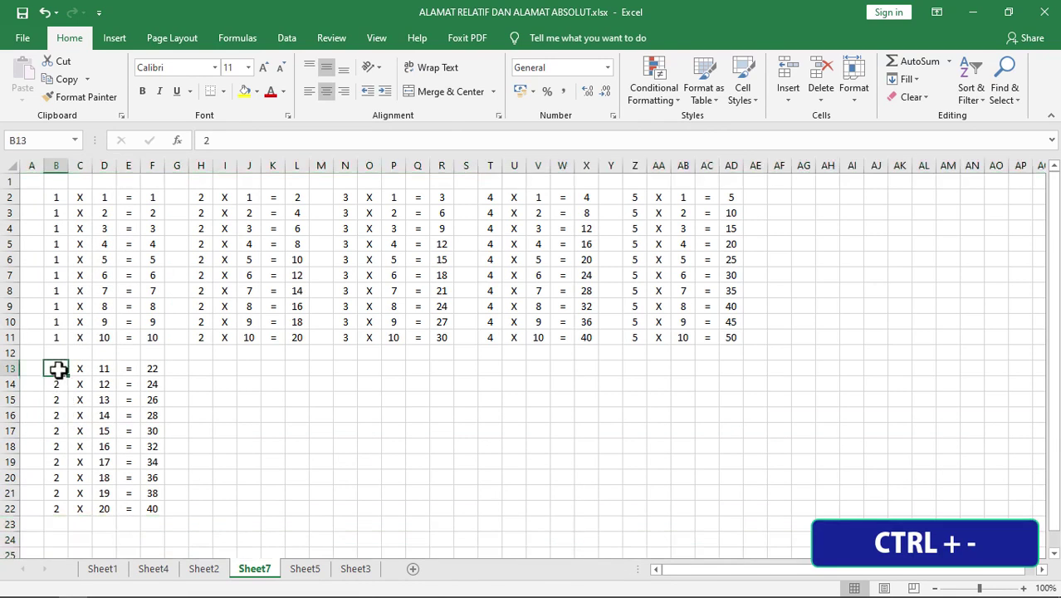
text(6)
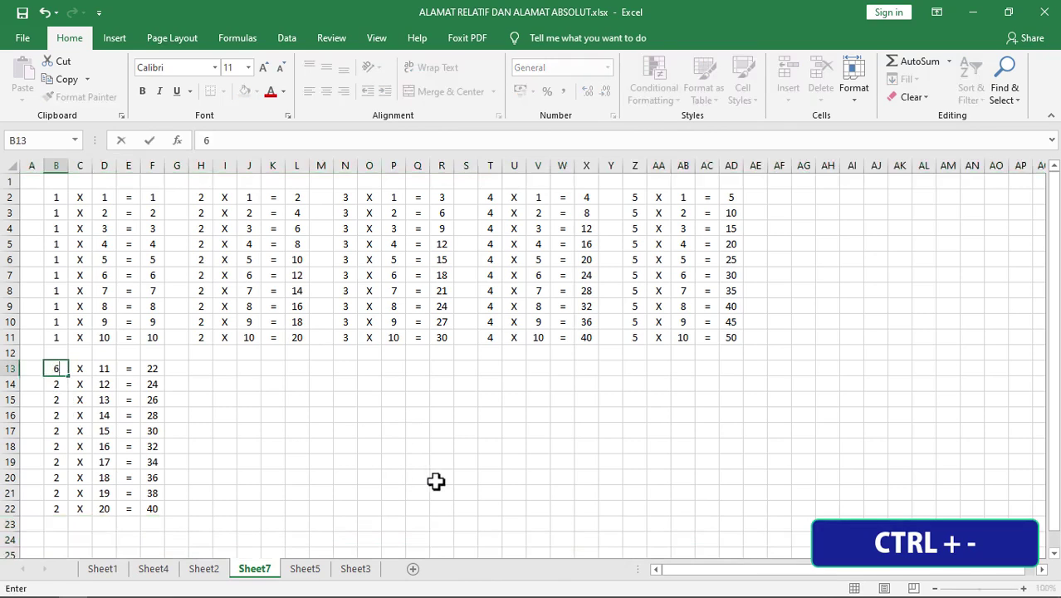
key(Return)
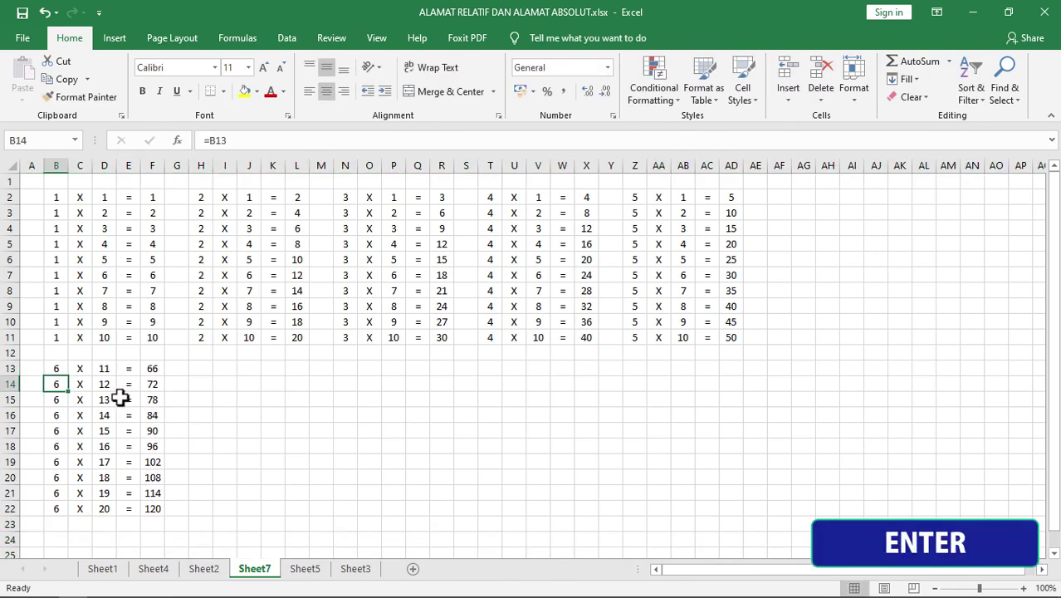
- Set D13 to 1 and D14 to 2, and fill the series down through D22
click(111, 372)
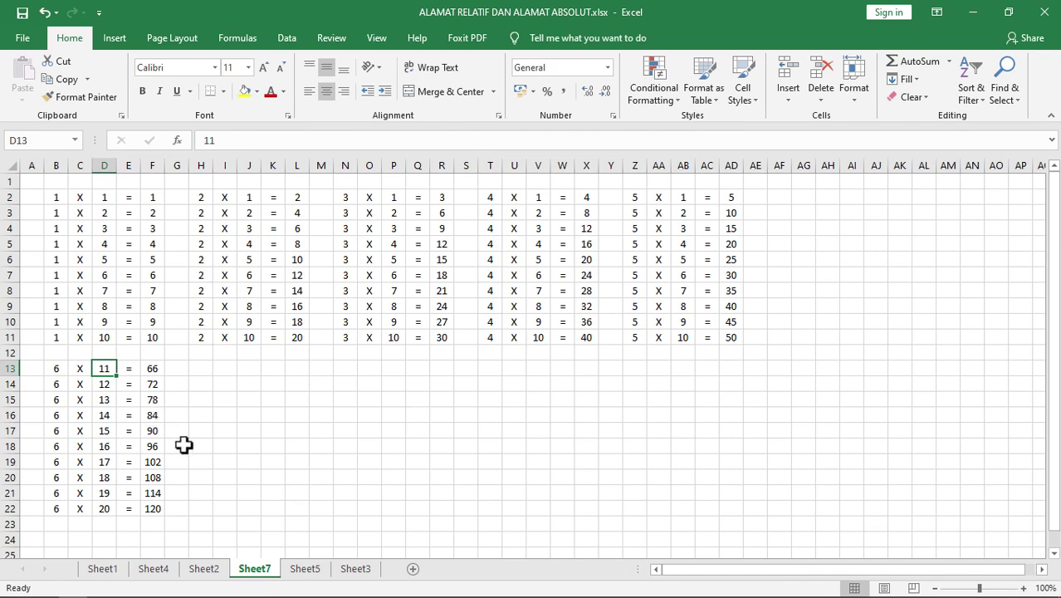
text(1)
click(228, 405)
click(105, 372)
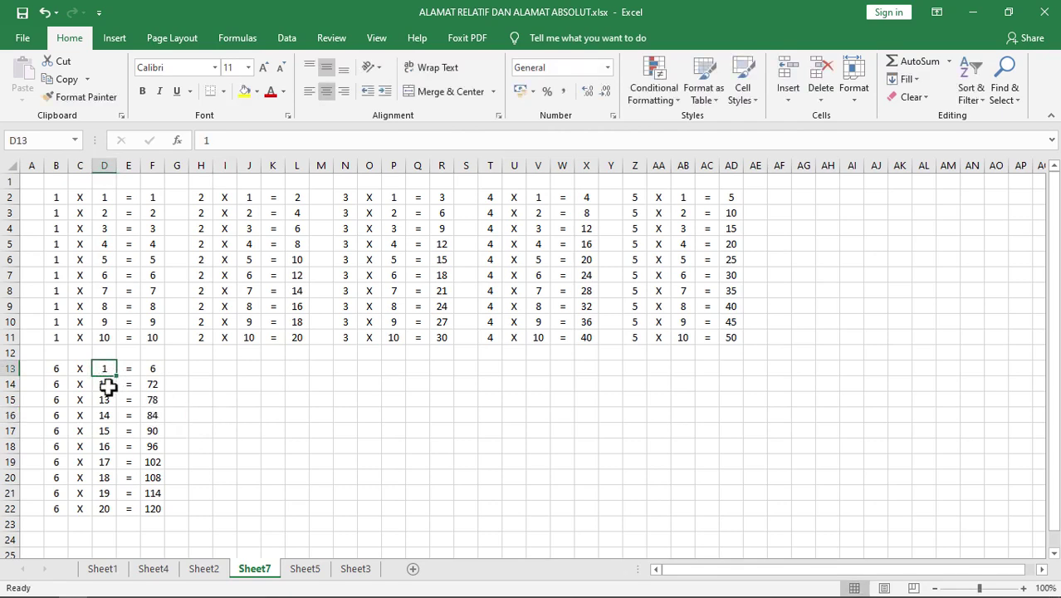
click(107, 386)
text(2)
click(83, 415)
drag(106, 372, 114, 512)
click(366, 494)
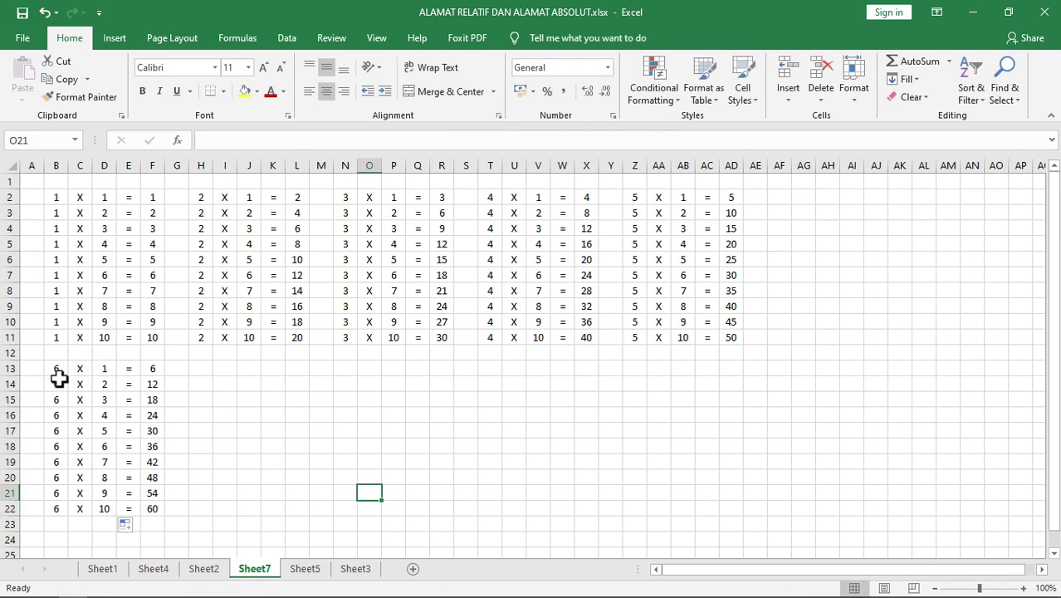
- Fill the lower table in rows 13 to 22, with its spacer column, across through column AD
drag(58, 373, 747, 521)
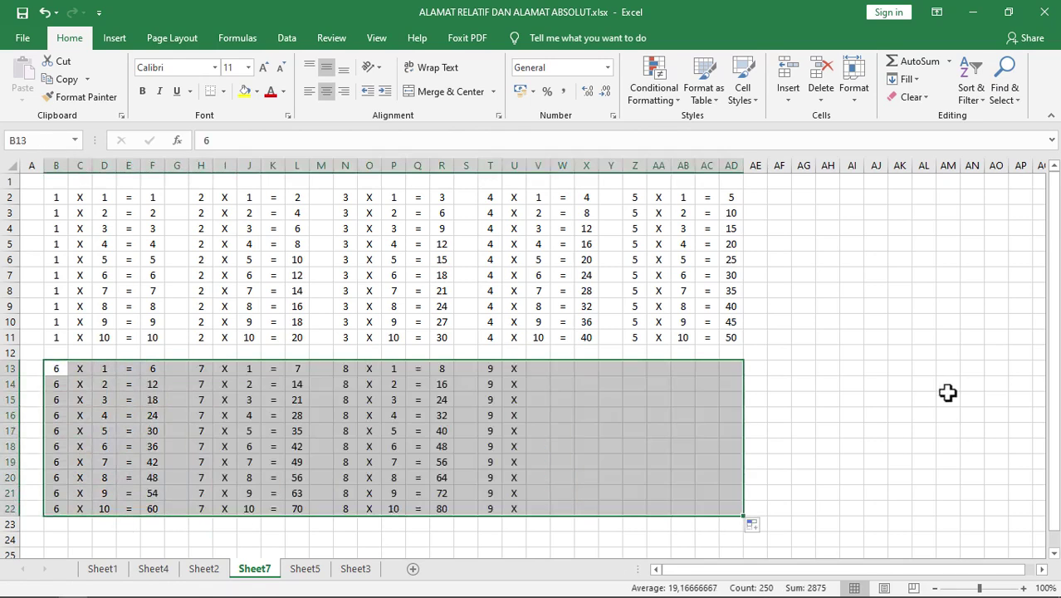
click(877, 368)
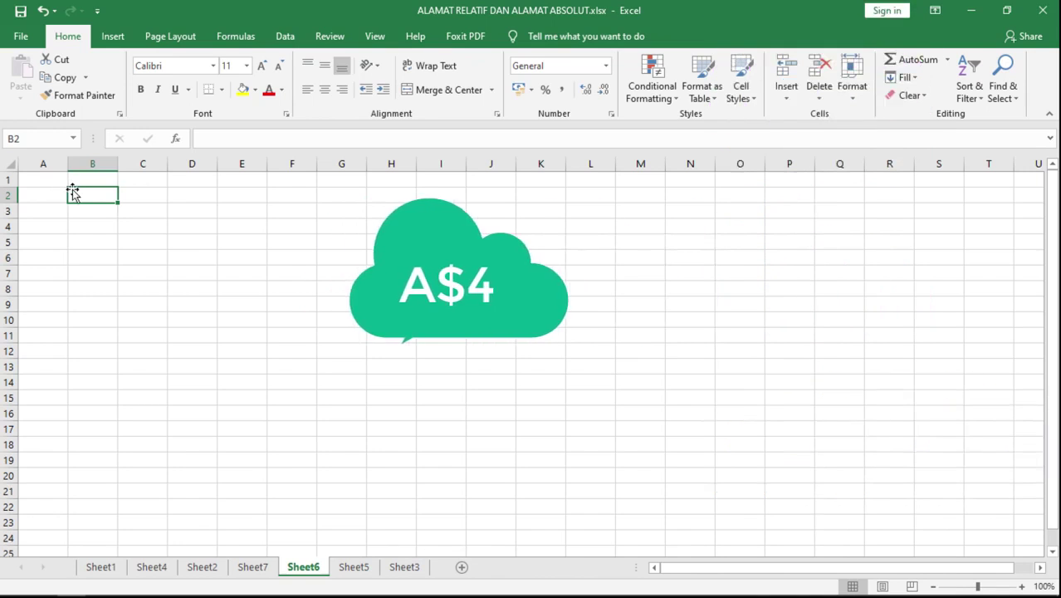
- On Sheet5, write the Total Diskon formula =D5*C2 in cell E5 for the Mouse row
click(353, 567)
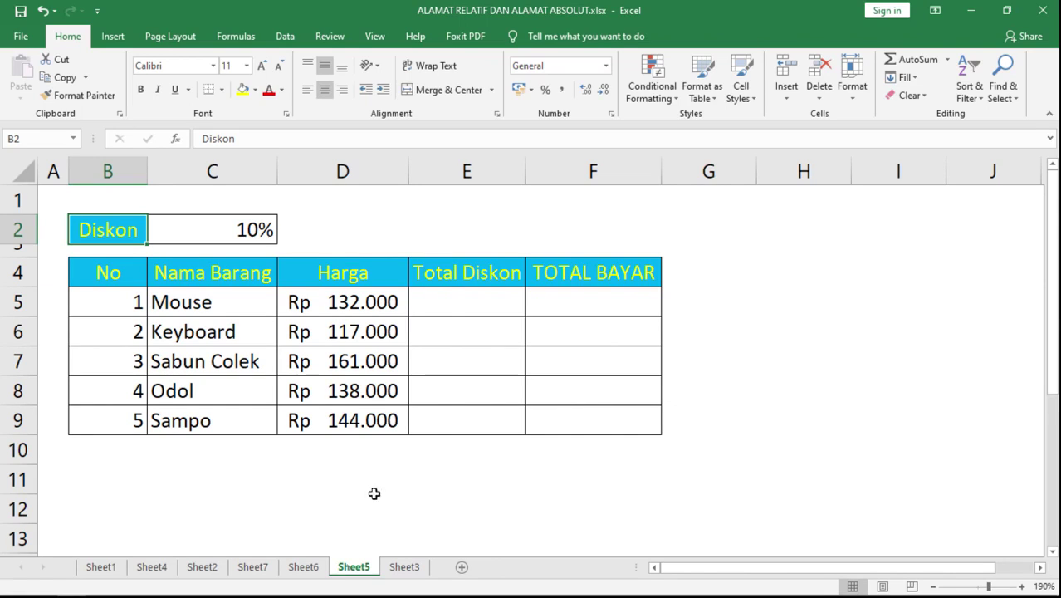
click(425, 301)
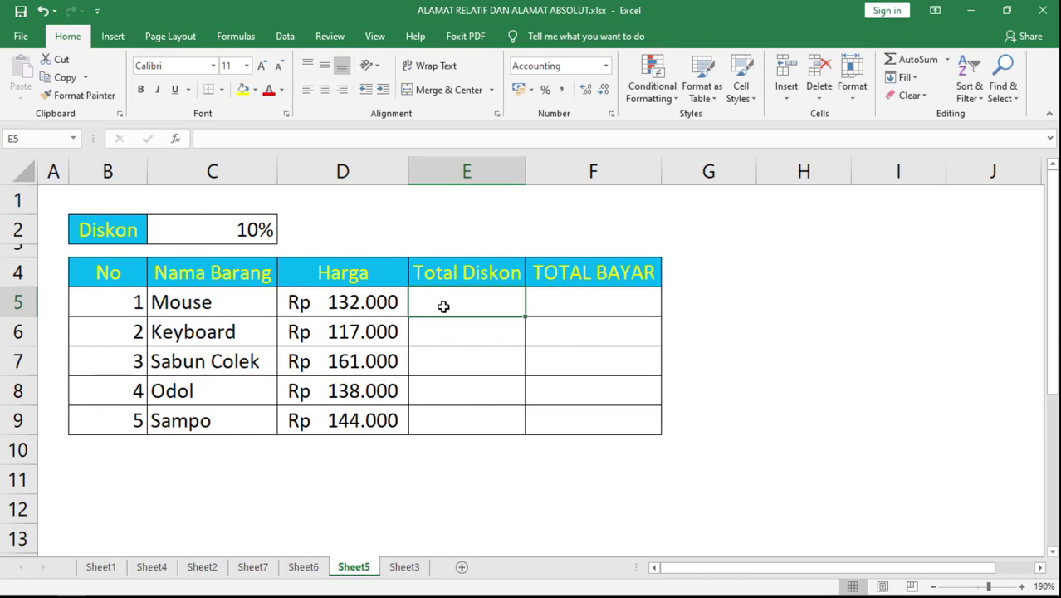
text(=)
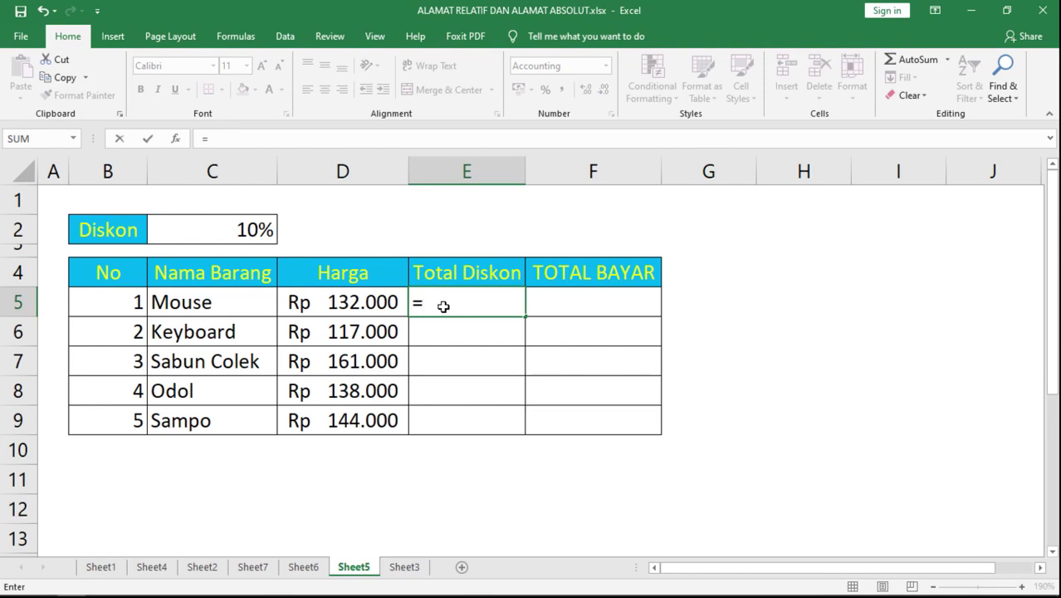
click(318, 302)
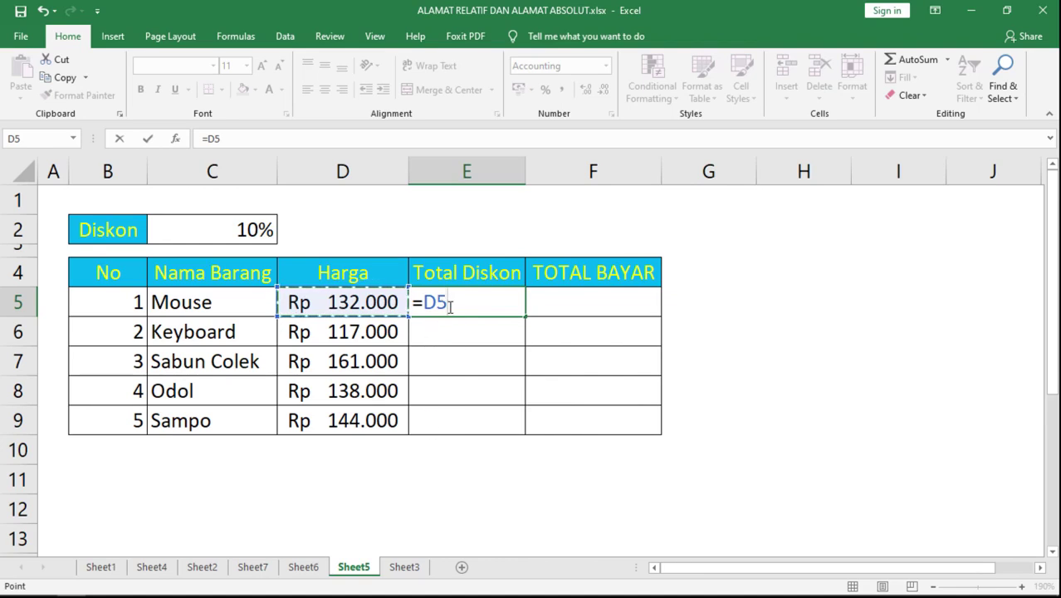
text(*)
click(236, 232)
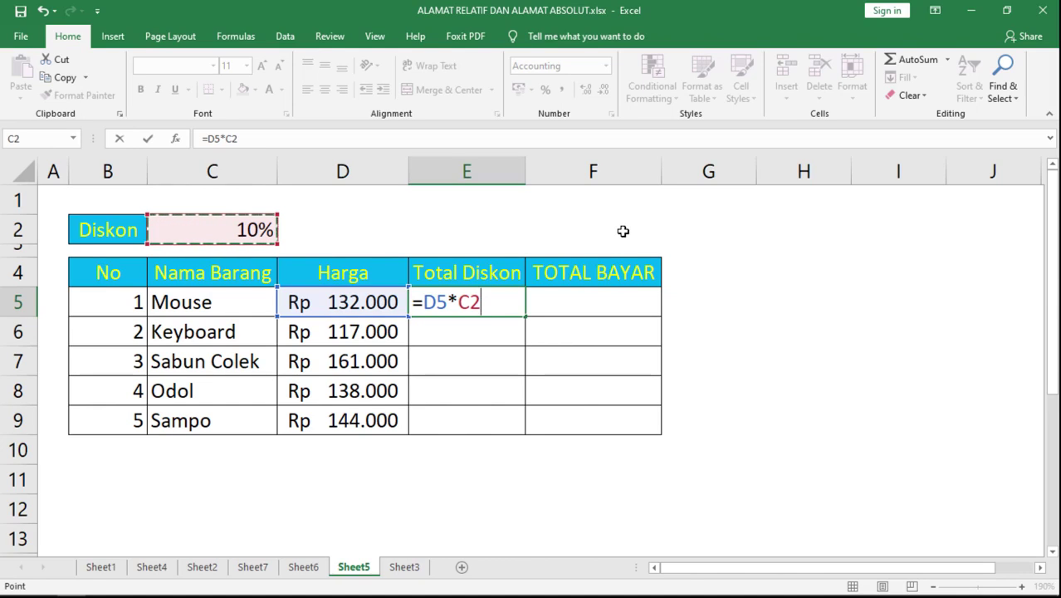
- Cycle the C2 reference through its absolute, mixed and relative forms, and enter the formula as =D5*$C$2
key(F4)
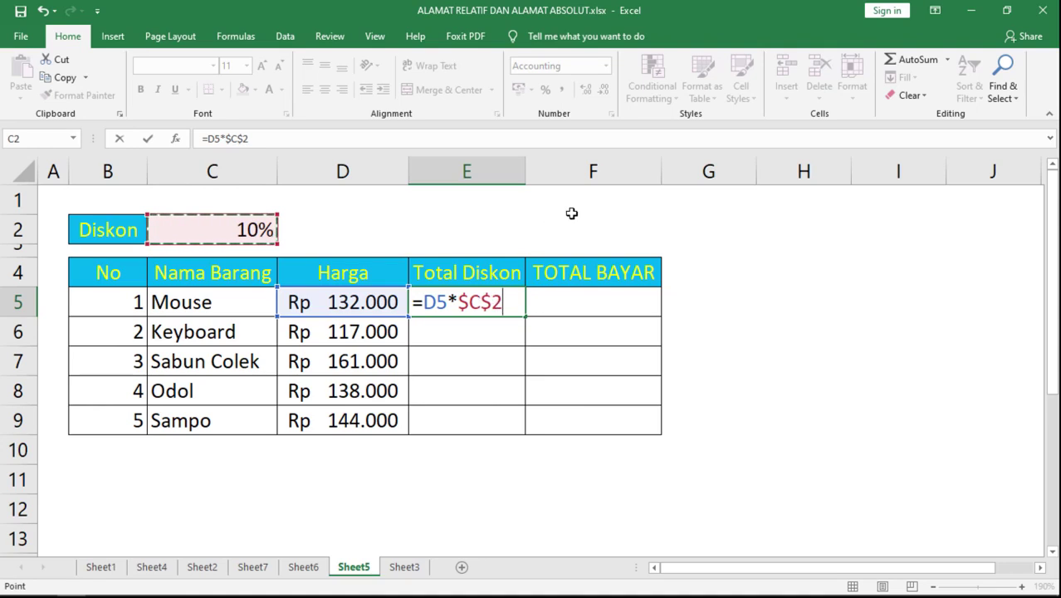
key(F4)
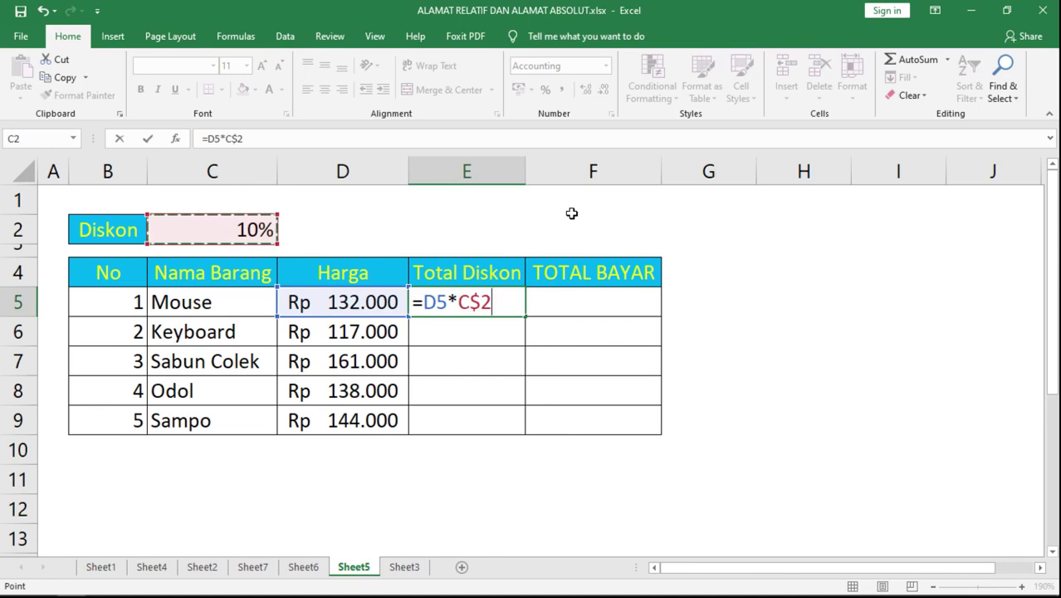
key(F4)
key(F4)
key(F4)
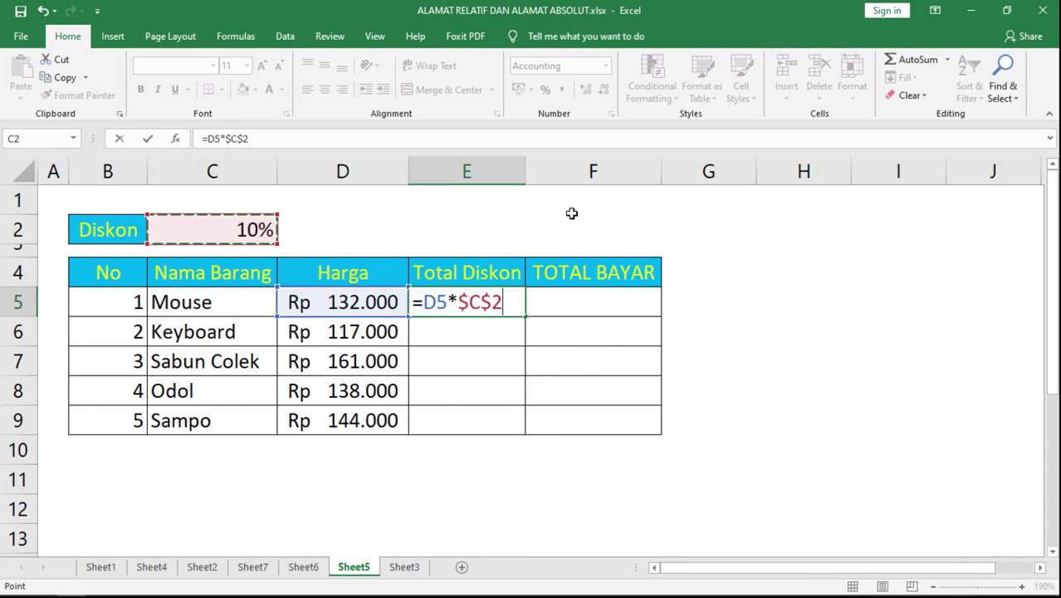
key(Return)
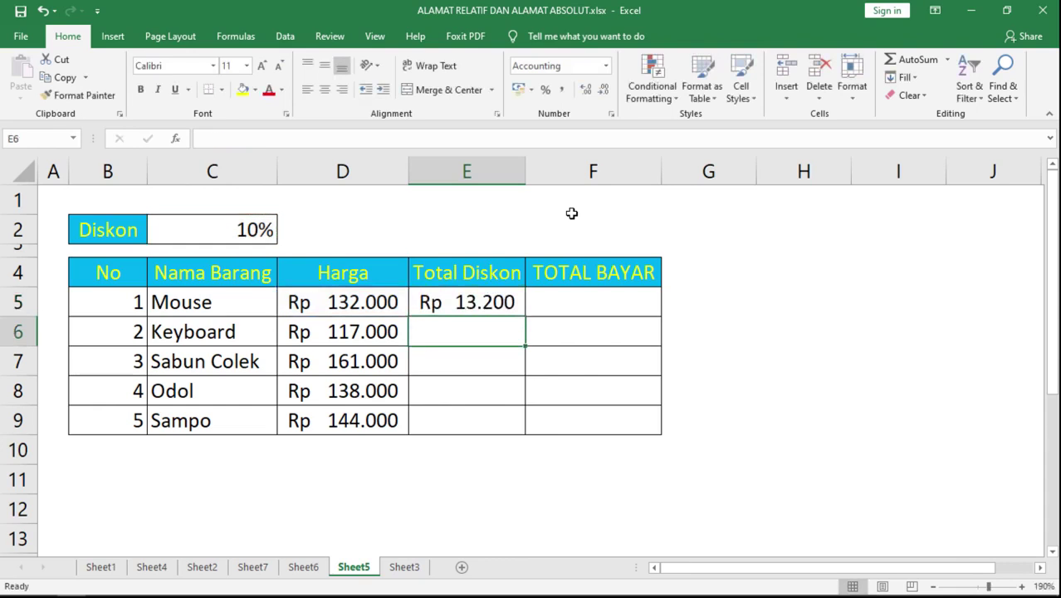
- Fill the Total Diskon formula from E5 down through E9
click(480, 304)
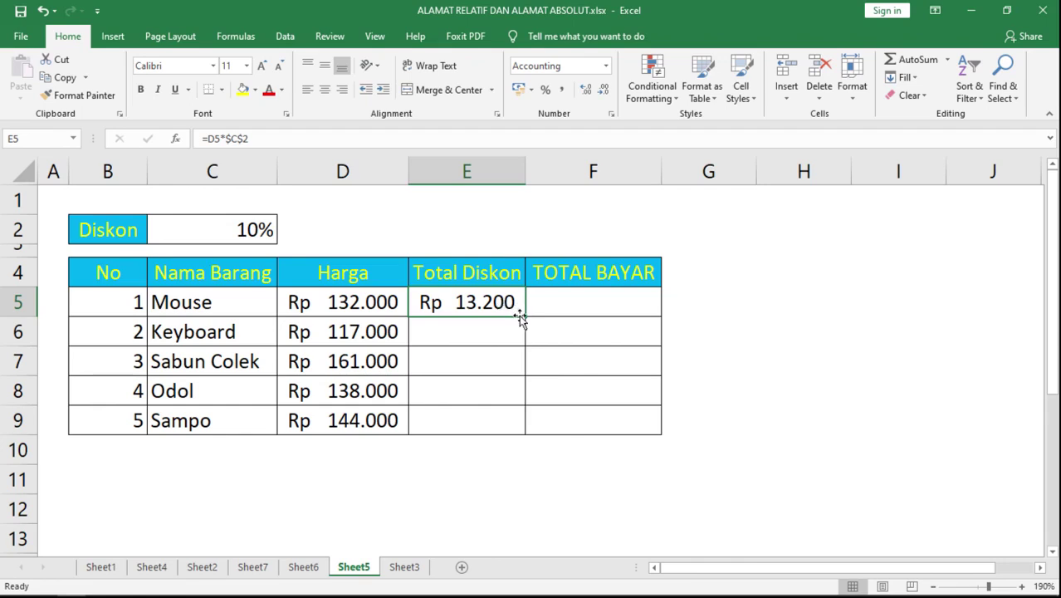
drag(525, 318, 509, 427)
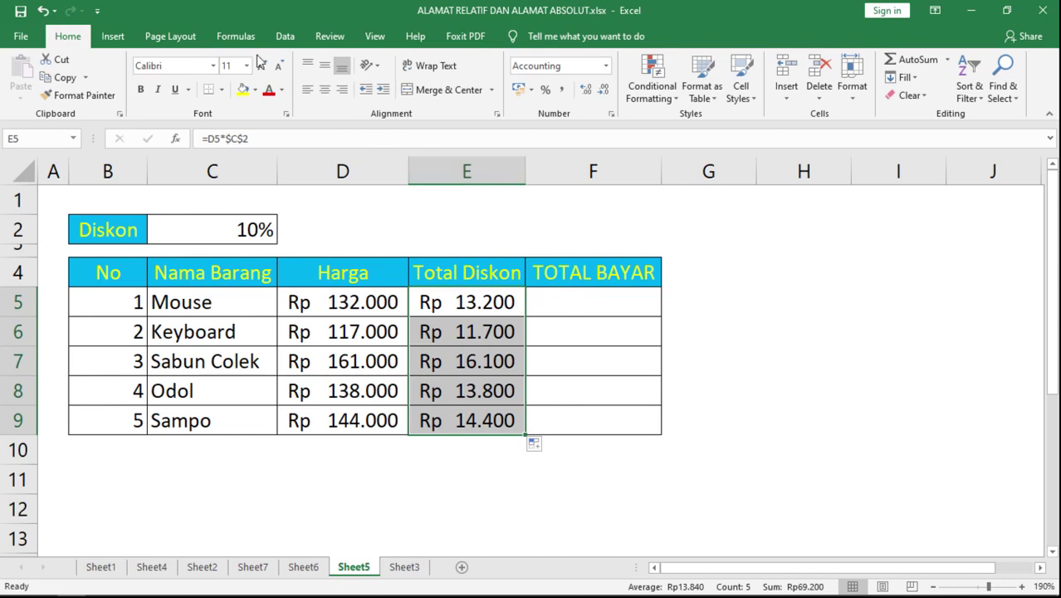
- Show the sheet's formulas, compare the relative and absolute references in E5:E9, and switch back to displaying values
click(235, 39)
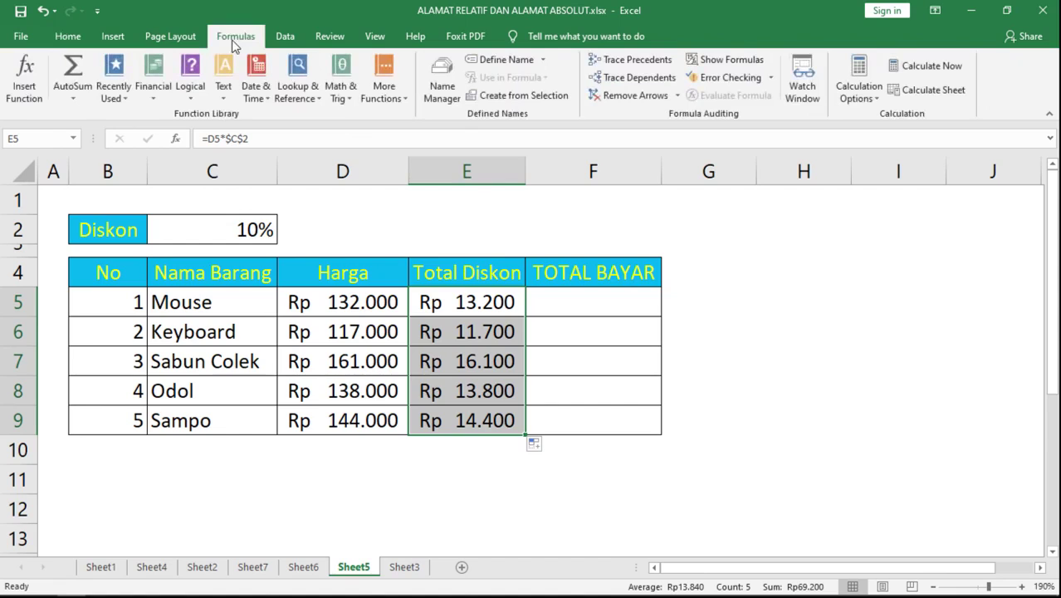
click(731, 60)
click(772, 506)
click(858, 314)
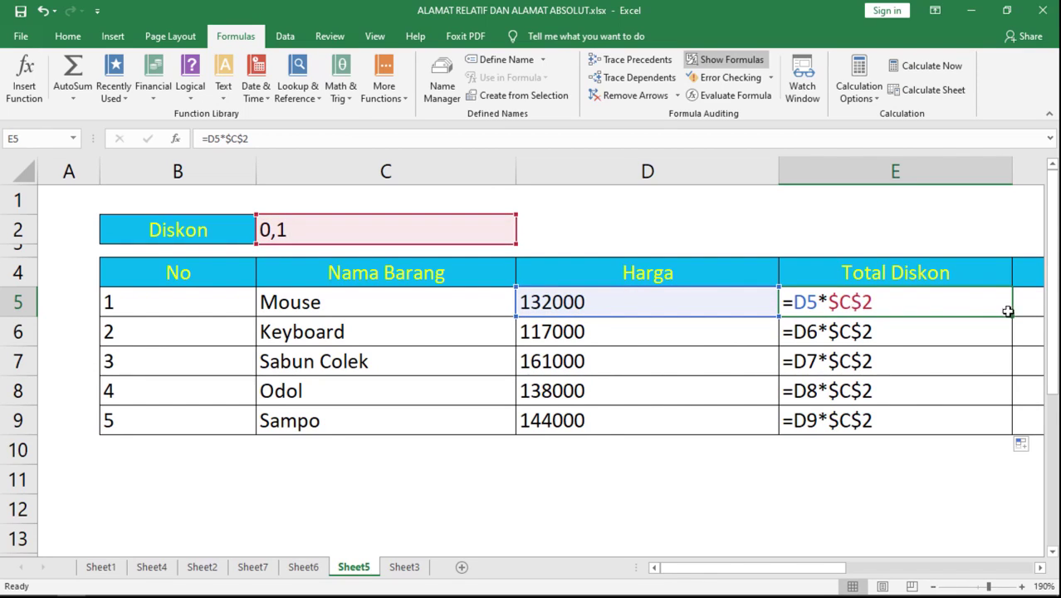
drag(1012, 316, 1007, 420)
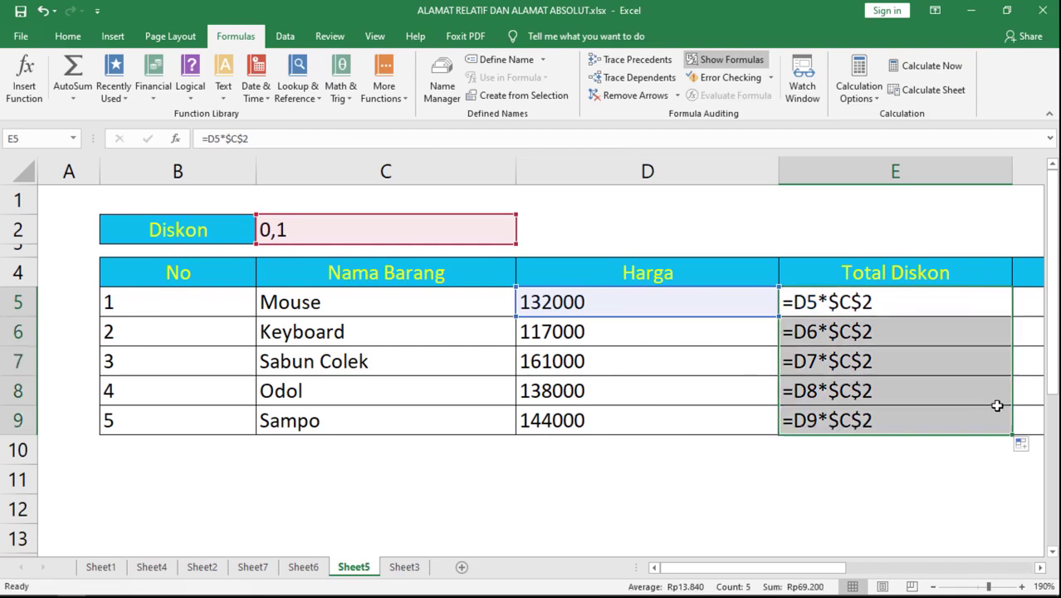
click(867, 334)
click(870, 303)
click(887, 332)
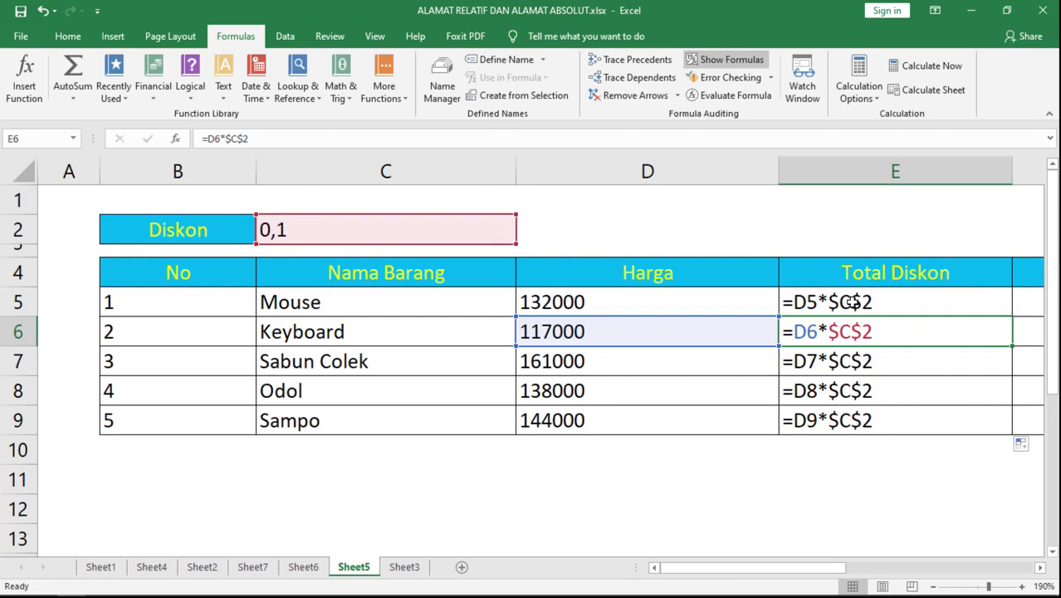
click(725, 59)
- Enter the TOTAL BAYAR formula =D5-E5 in cell F5 for the Mouse row
click(621, 305)
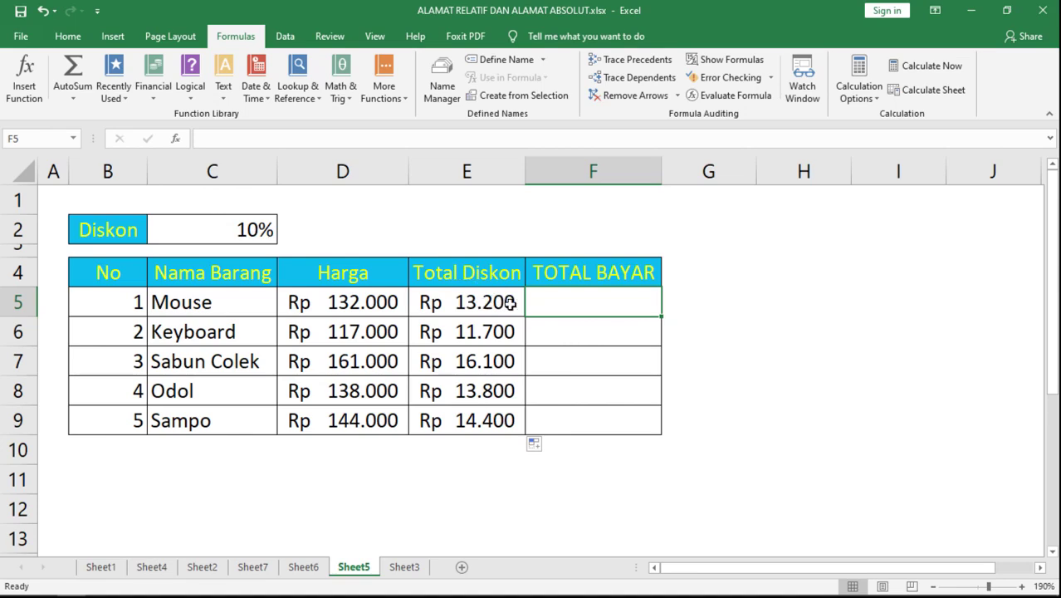
text(=)
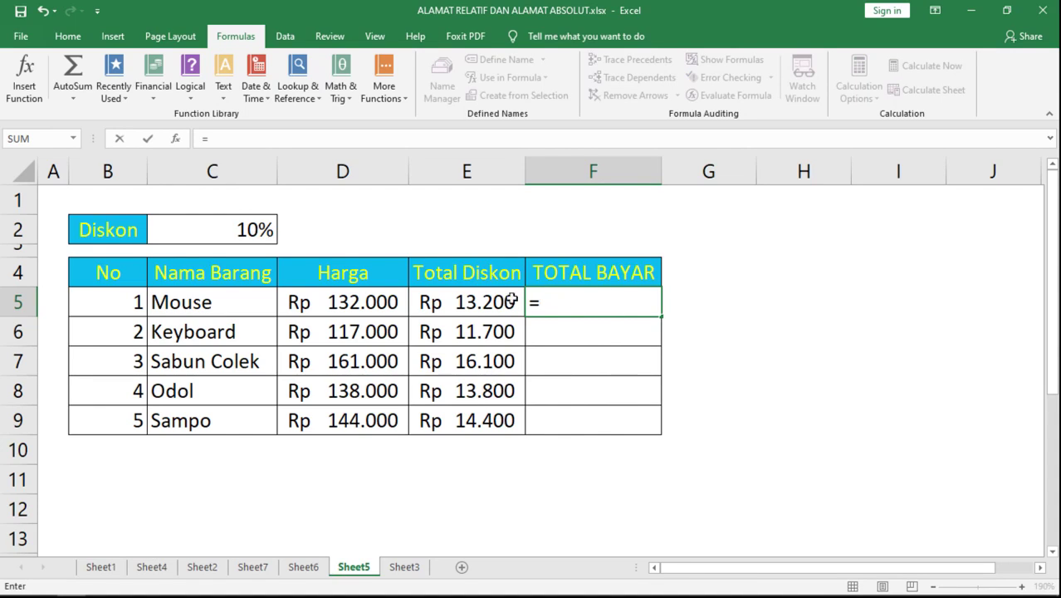
click(386, 300)
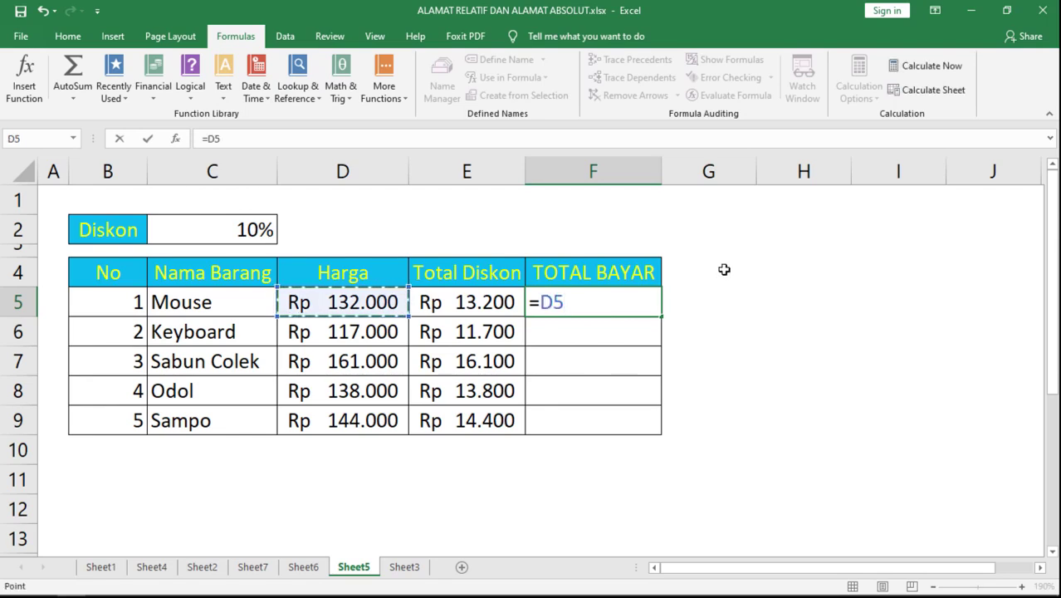
text(-)
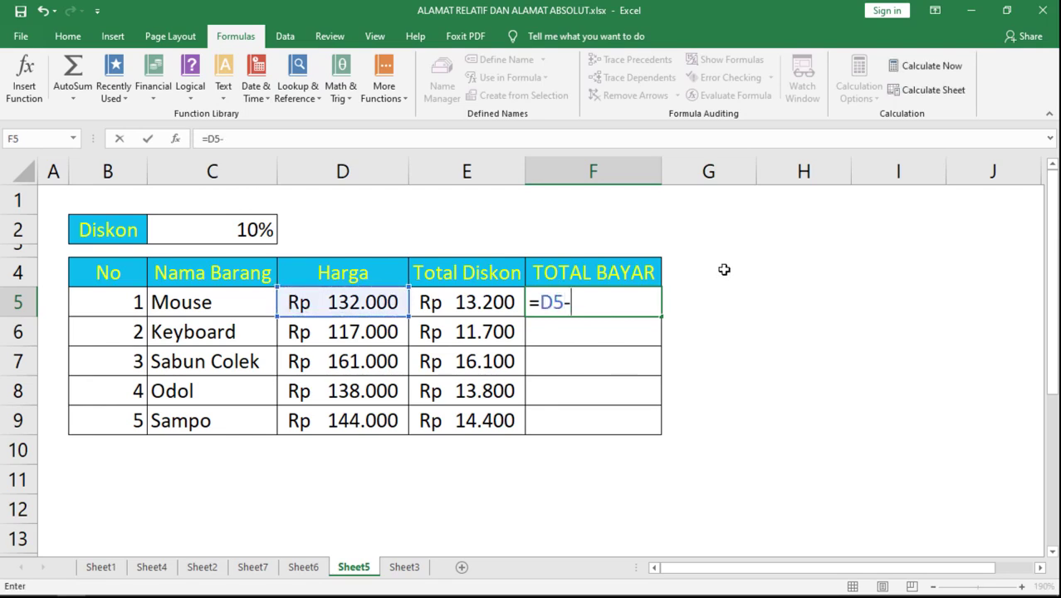
click(505, 302)
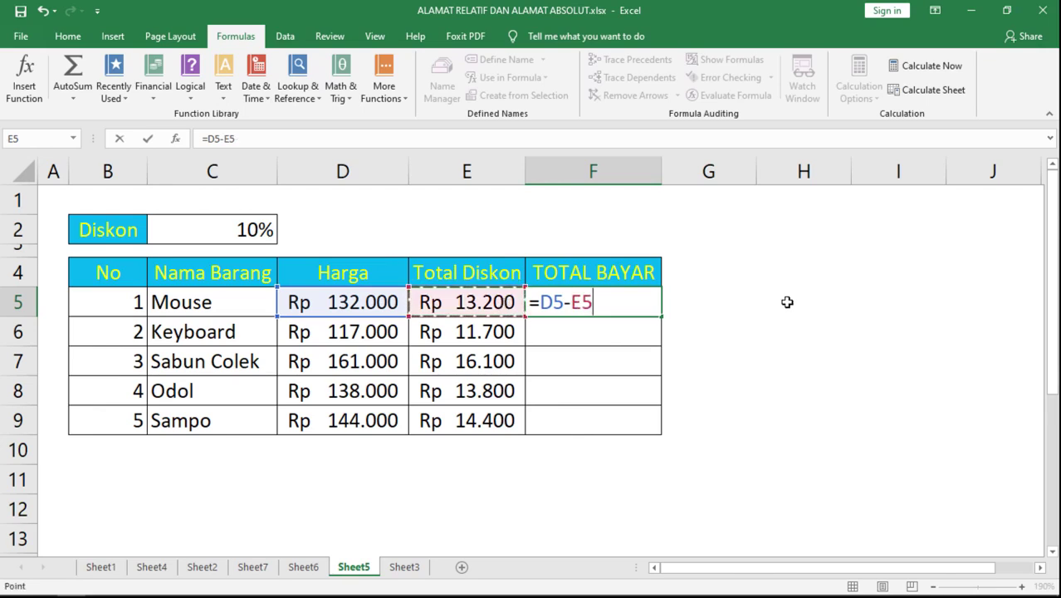
key(Return)
- Fill the TOTAL BAYAR formula from F5 down through F9
click(631, 304)
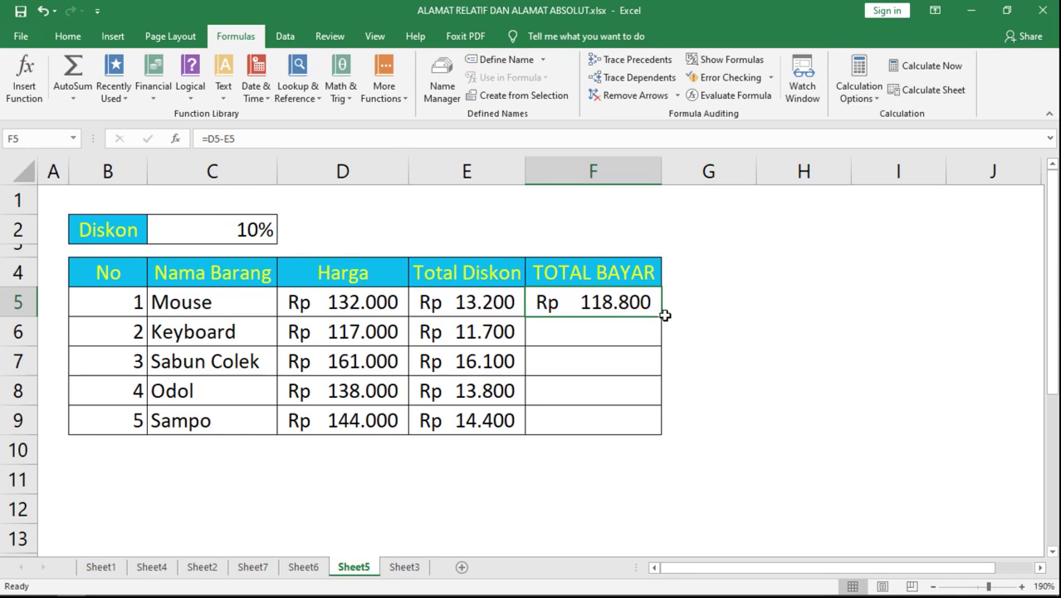
drag(664, 314, 649, 434)
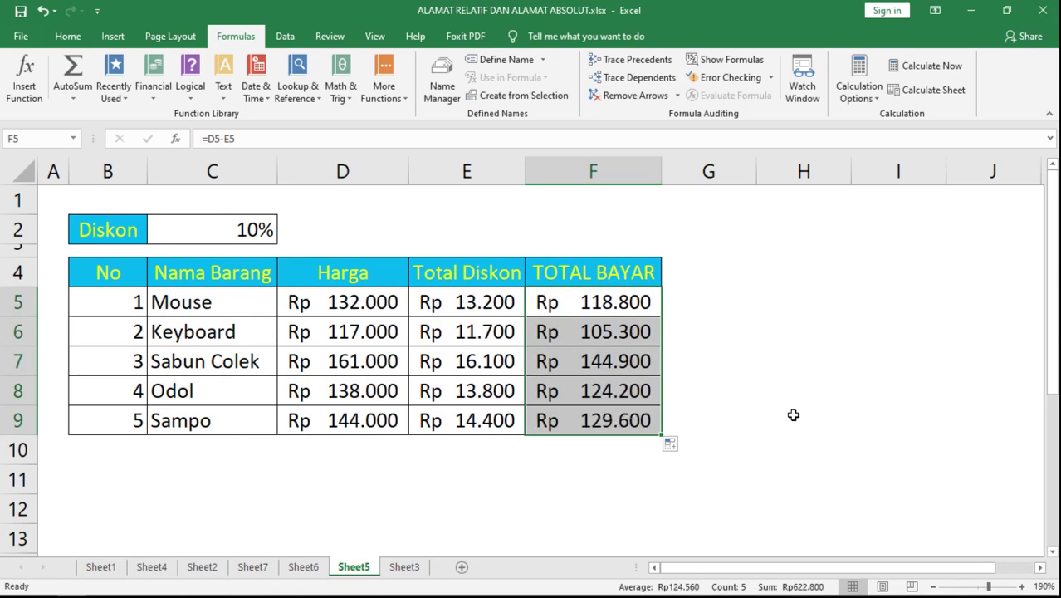
click(794, 415)
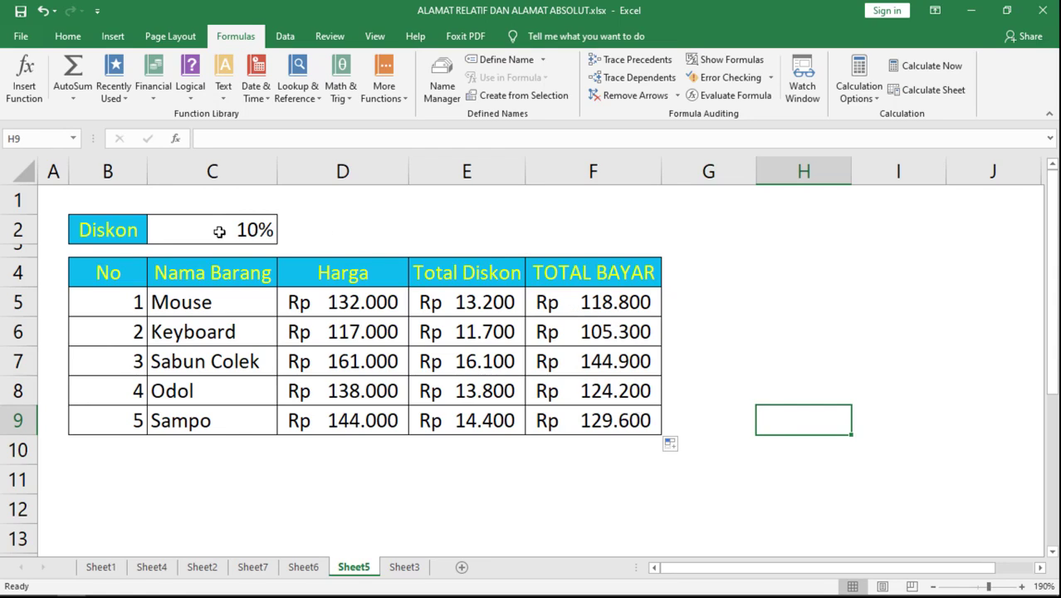
- Hide the Total Diskon and TOTAL BAYAR columns, E and F
click(355, 300)
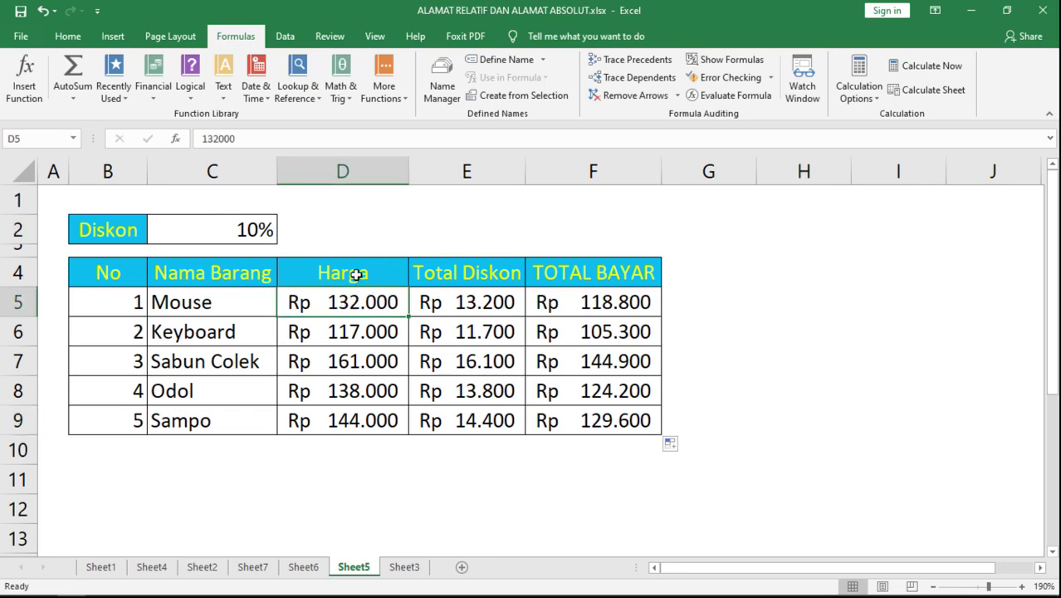
drag(461, 170, 607, 154)
right_click(603, 159)
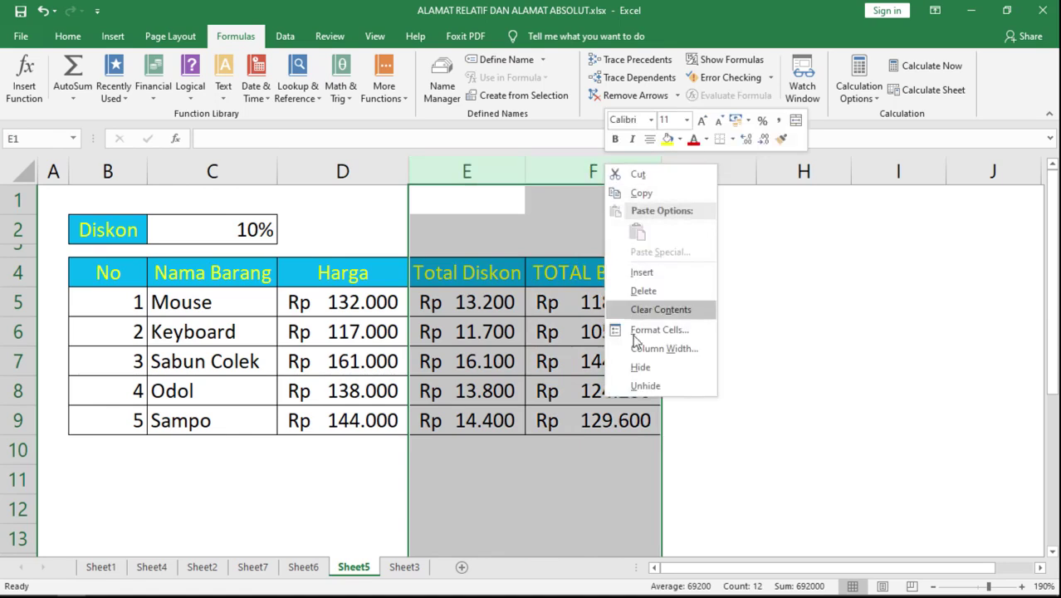
click(635, 366)
click(445, 275)
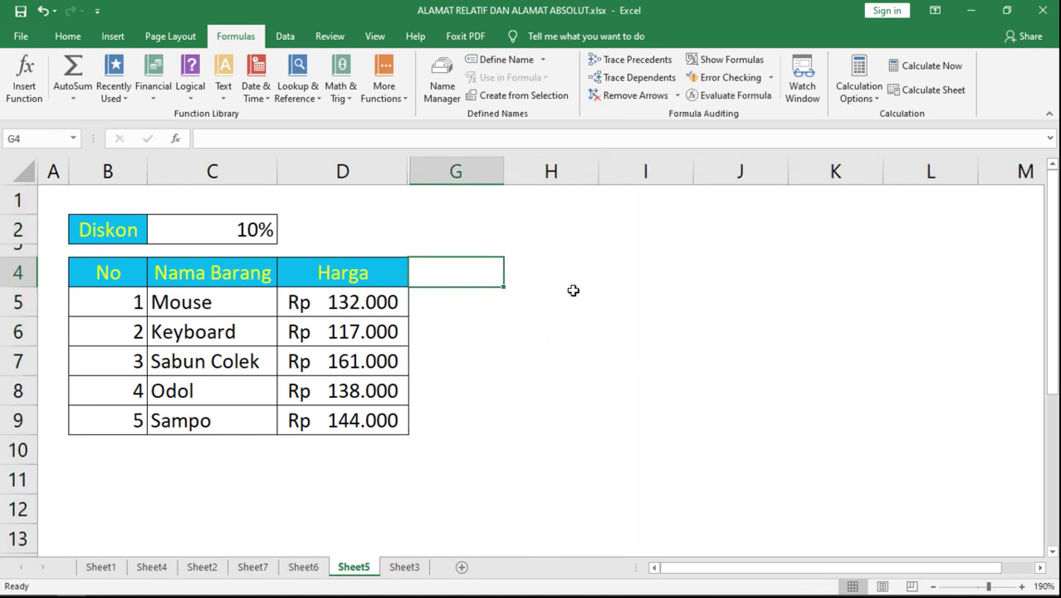
- Calculate the Mouse row's discounted price in G5 with =D5-(D5*$C$2) and fill the formula down through G9
click(460, 302)
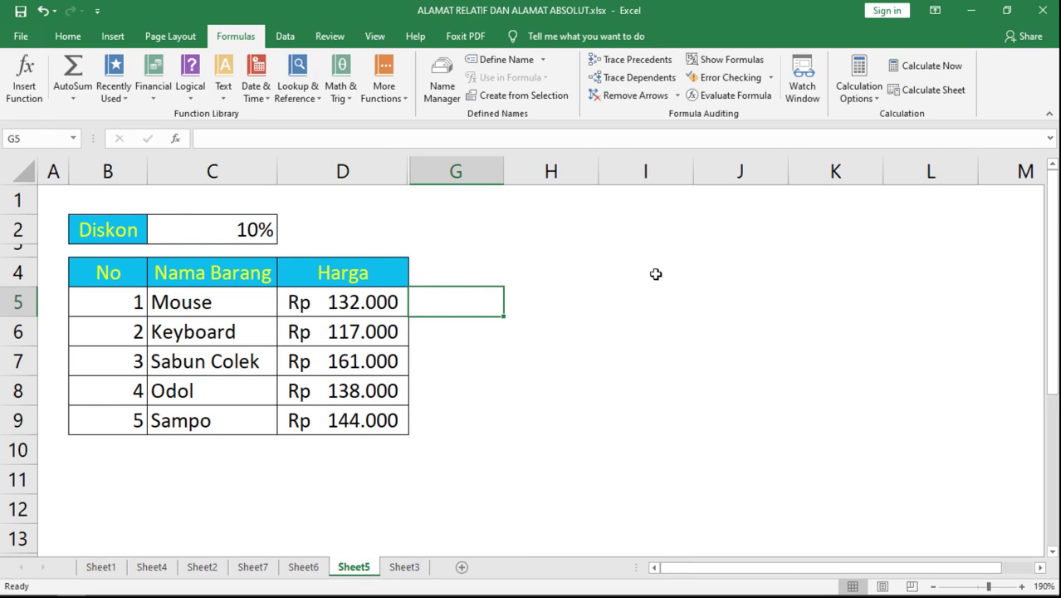
text(=)
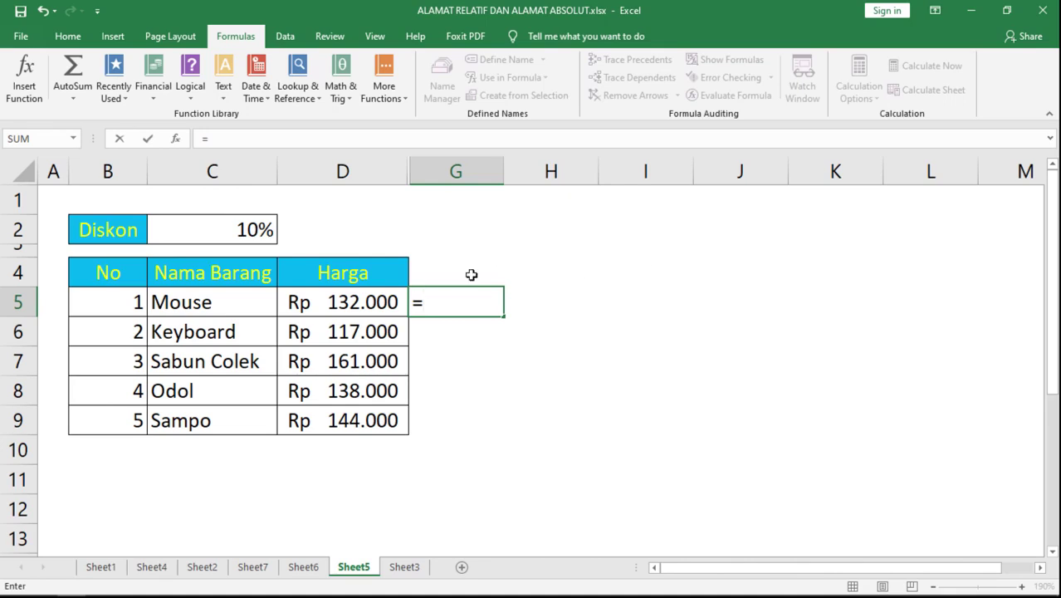
click(358, 302)
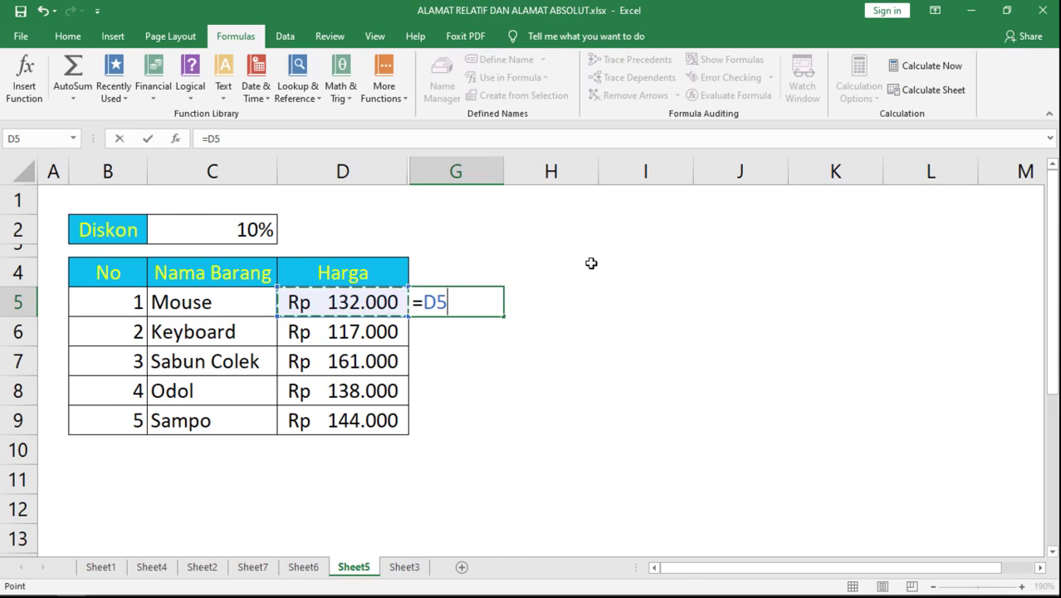
text(-)
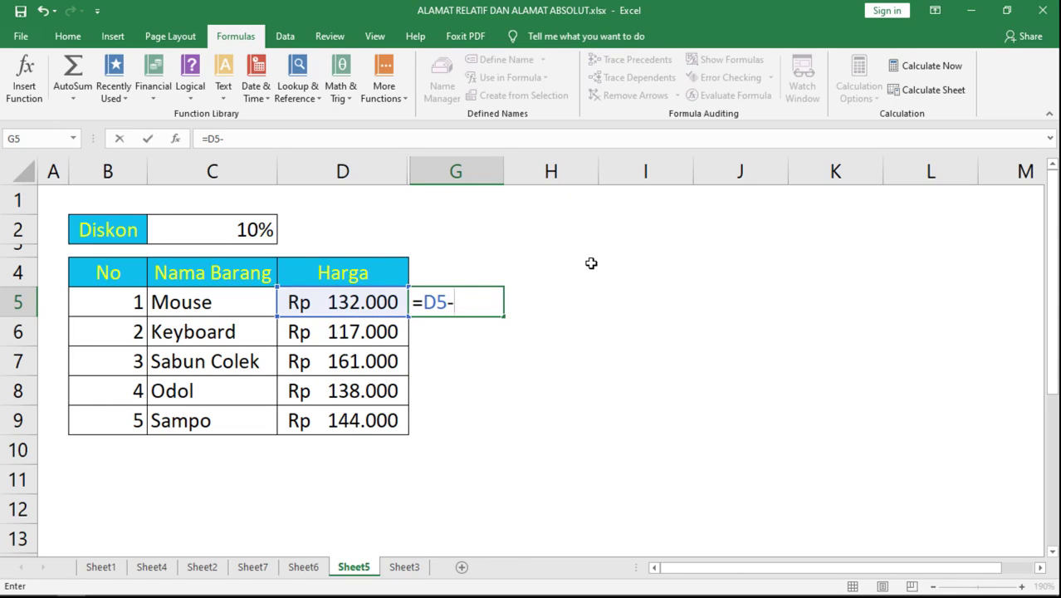
text(()
click(355, 305)
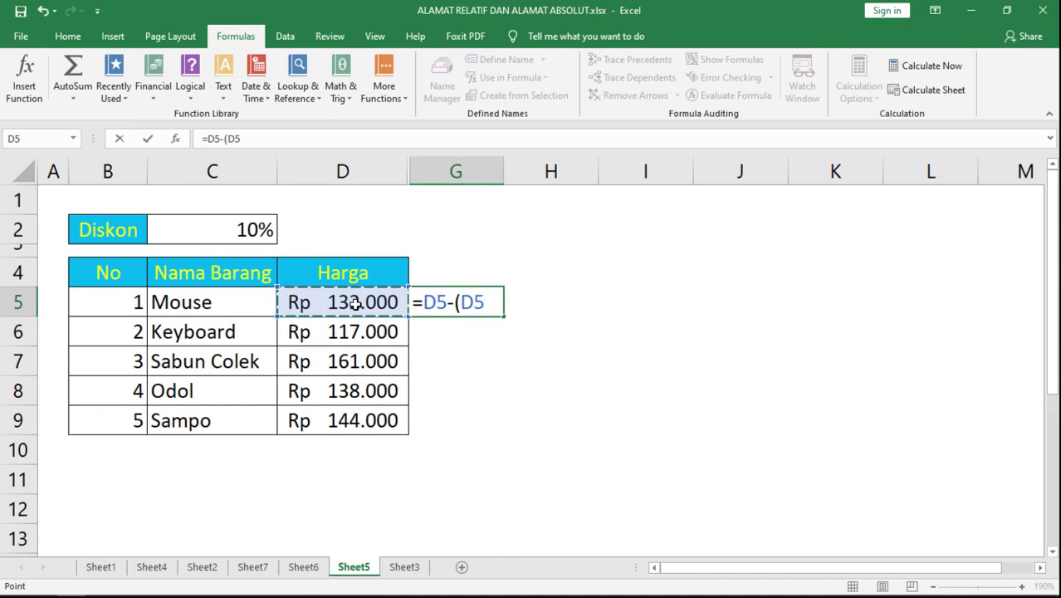
text(*)
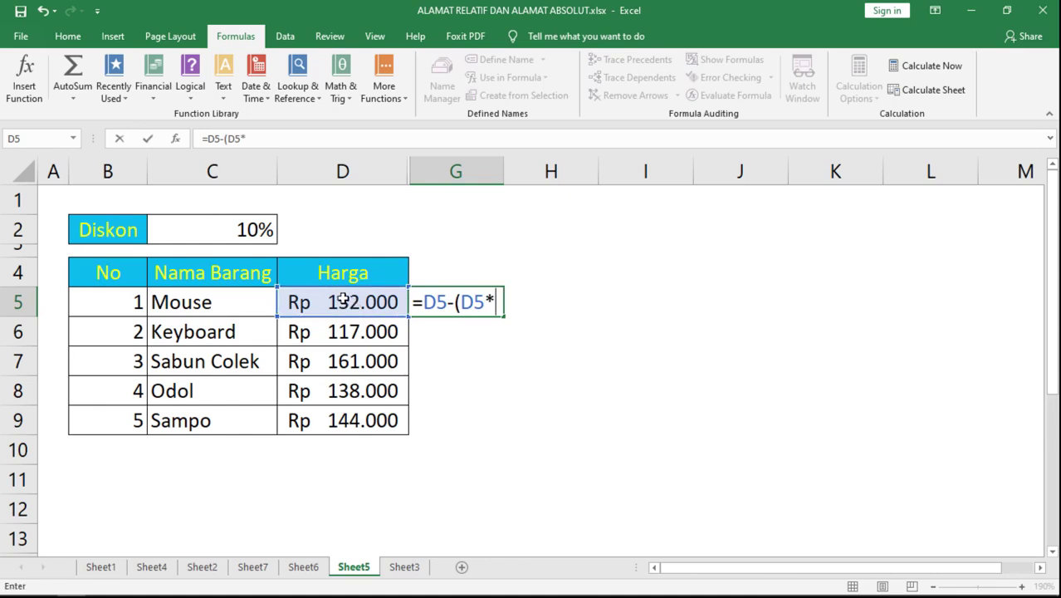
click(214, 228)
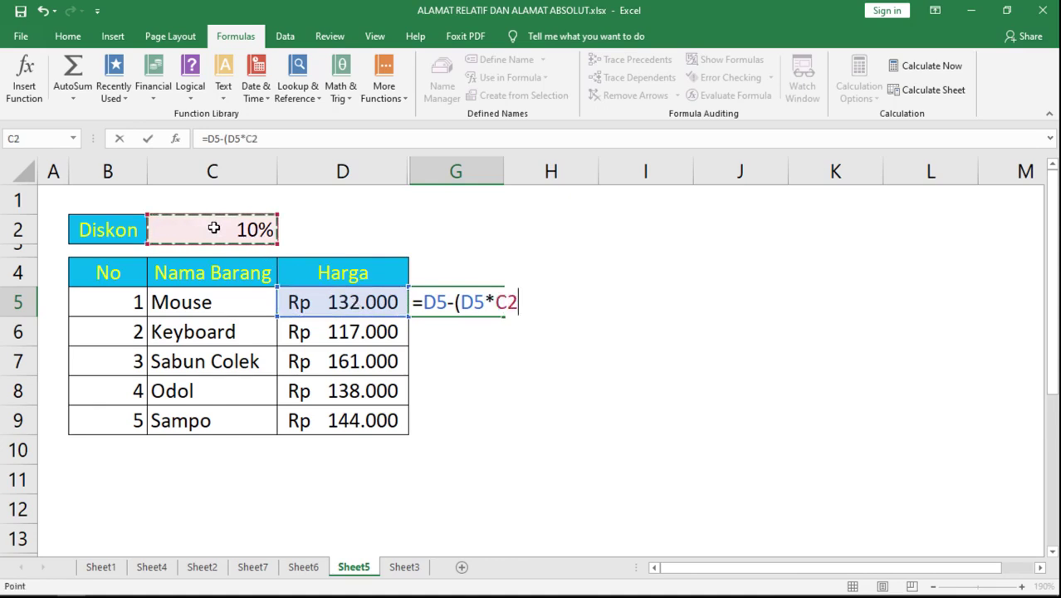
key(F4)
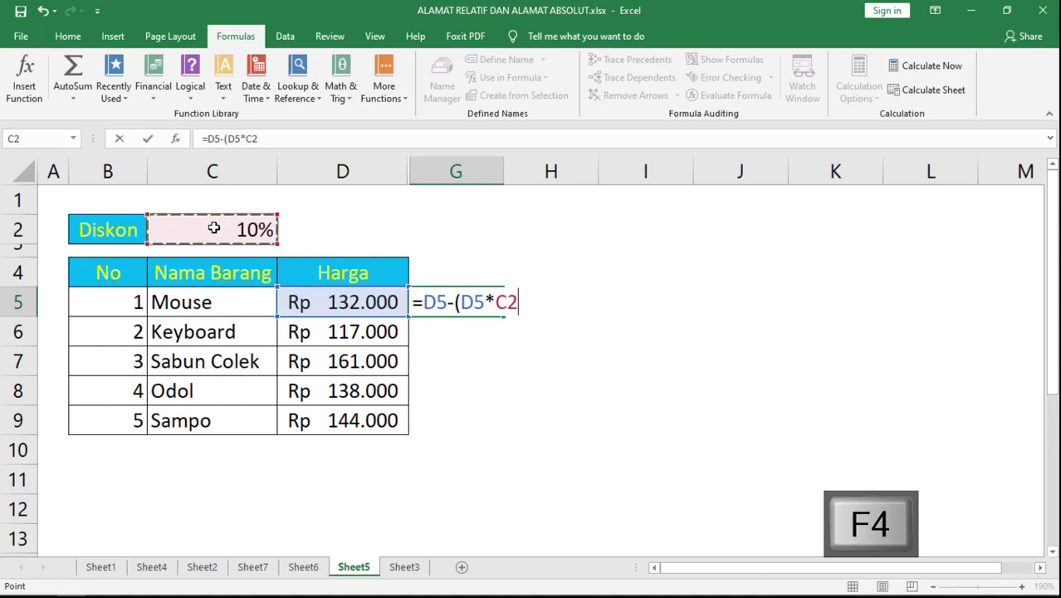
text())
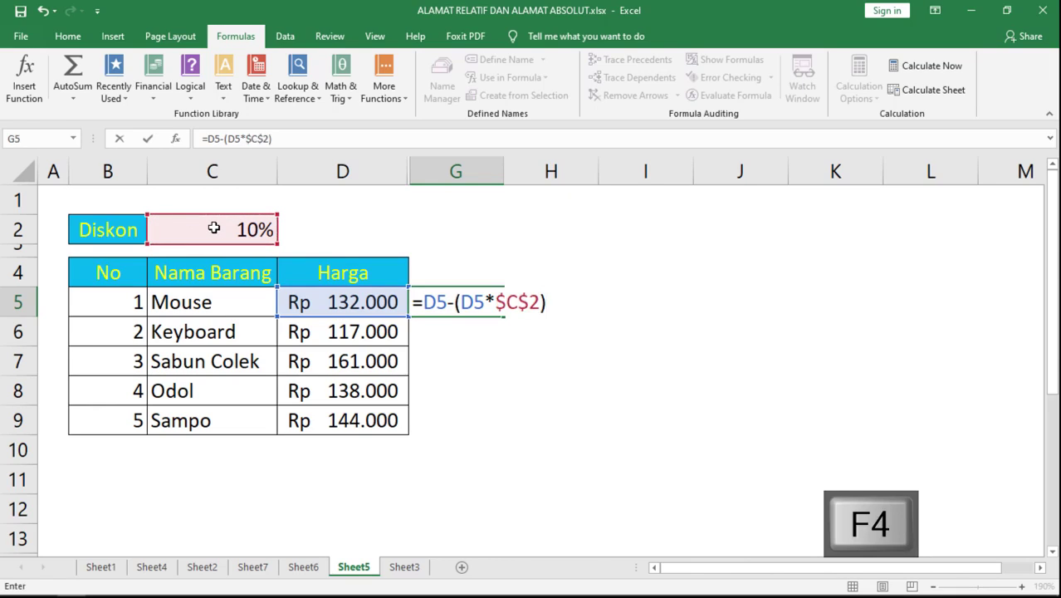
key(ctrl+Return)
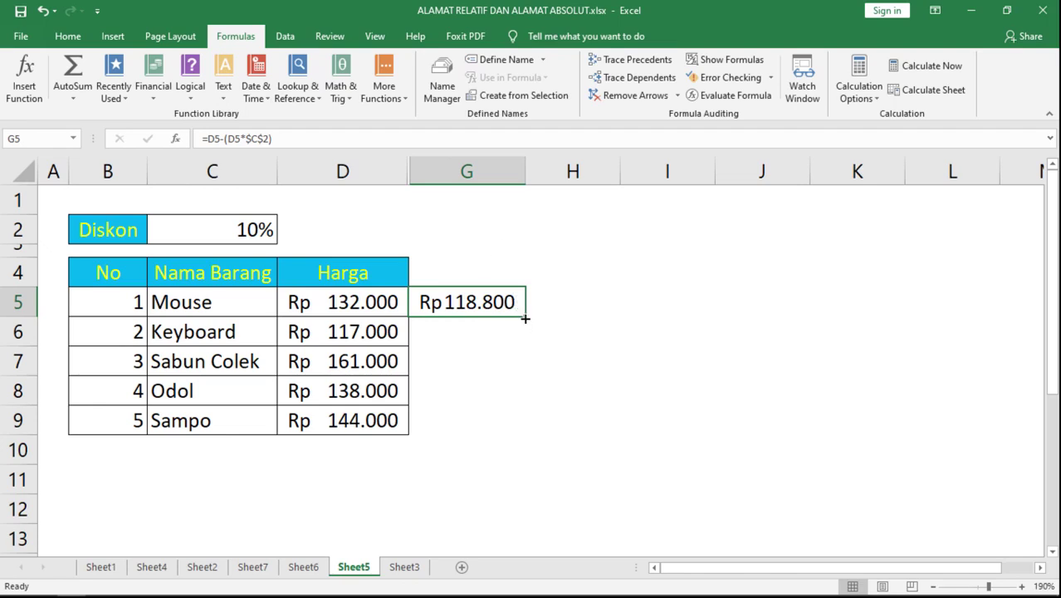
drag(525, 318, 519, 439)
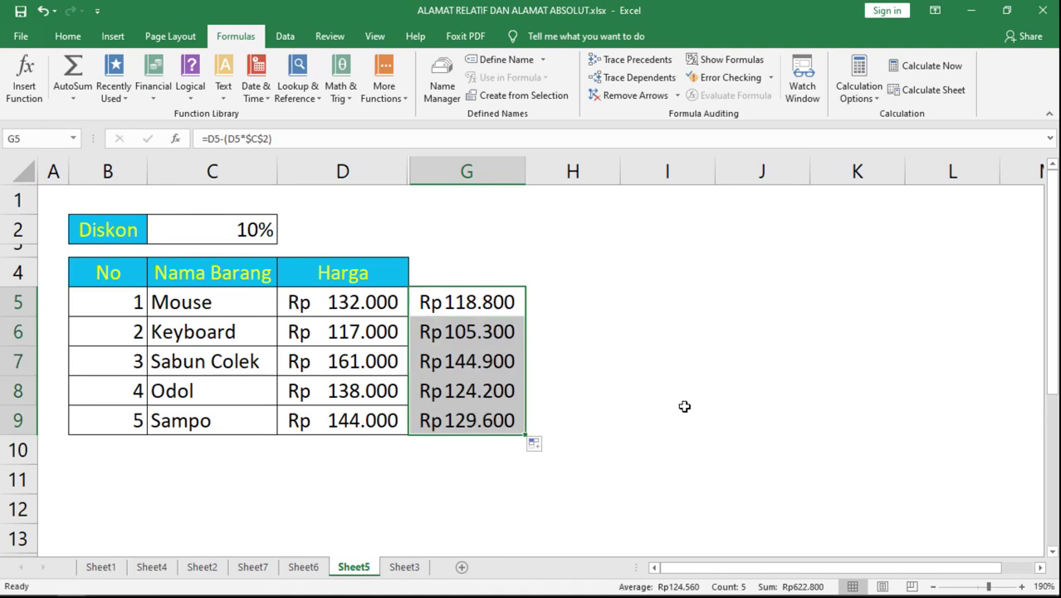
- Set the Diskon rate in cell C2 to 5%
click(228, 234)
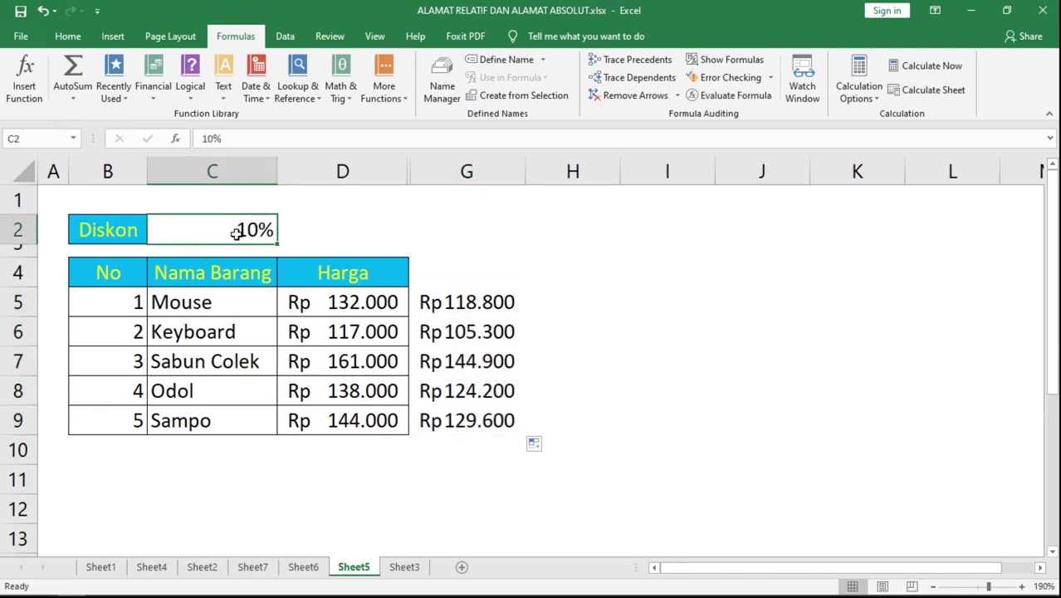
text(5)
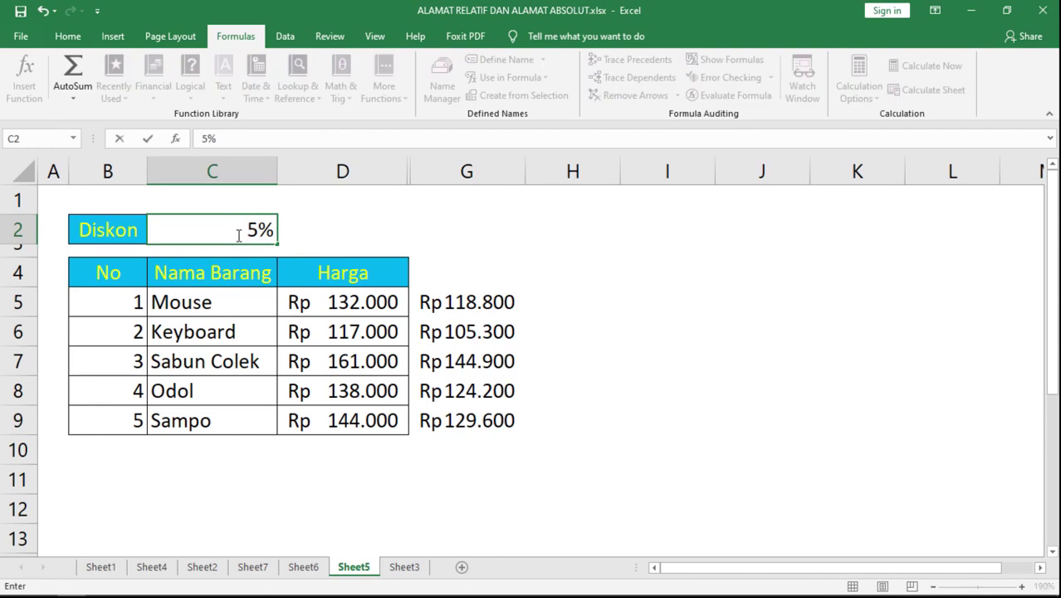
key(Return)
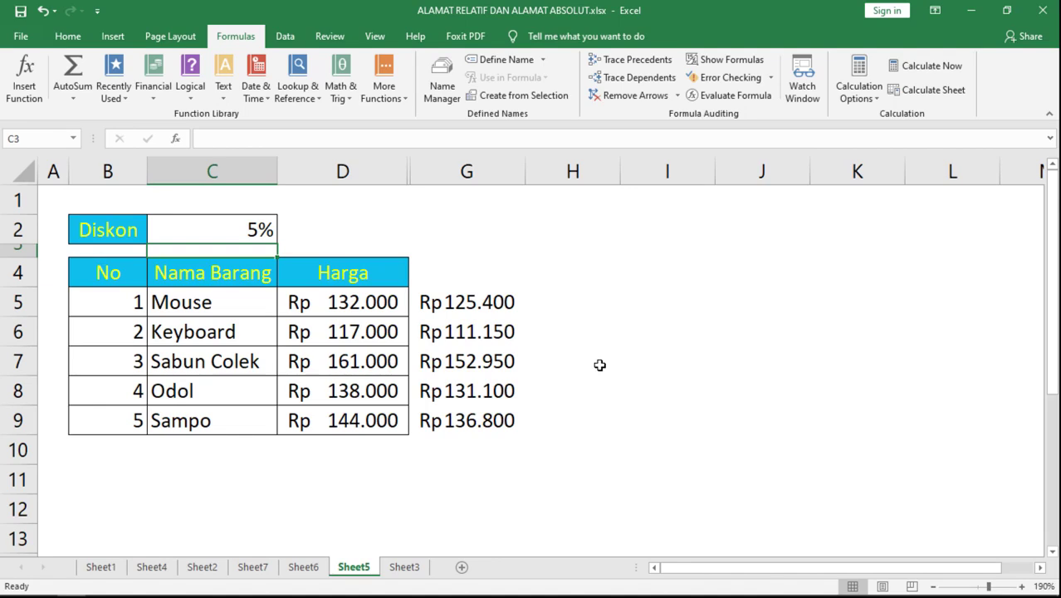
- On Sheet3, enter the formula =B3*C2 in cell C3 of the multiplication table and select that cell
click(405, 568)
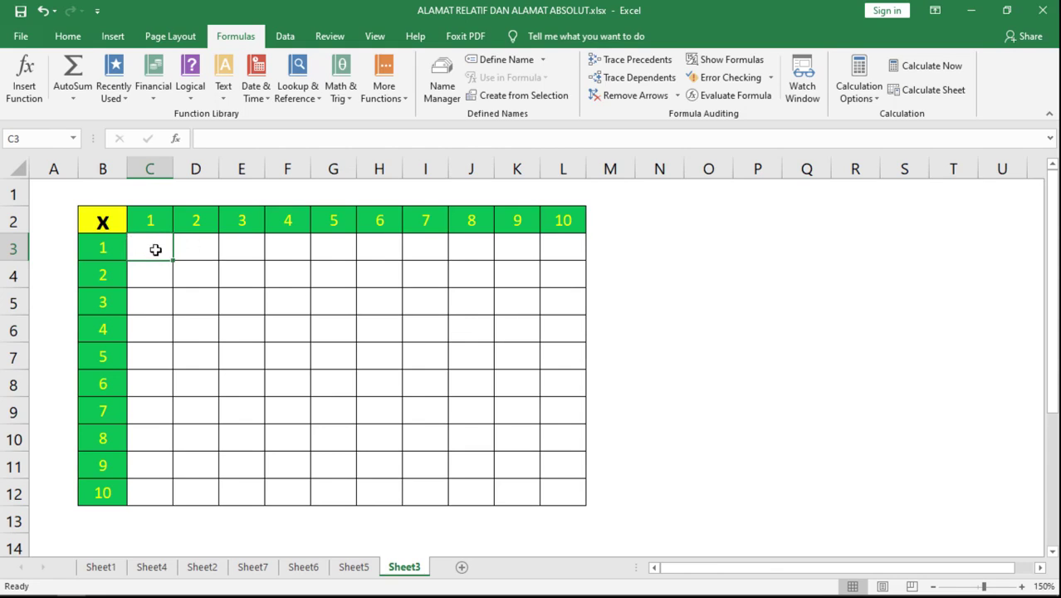
click(107, 249)
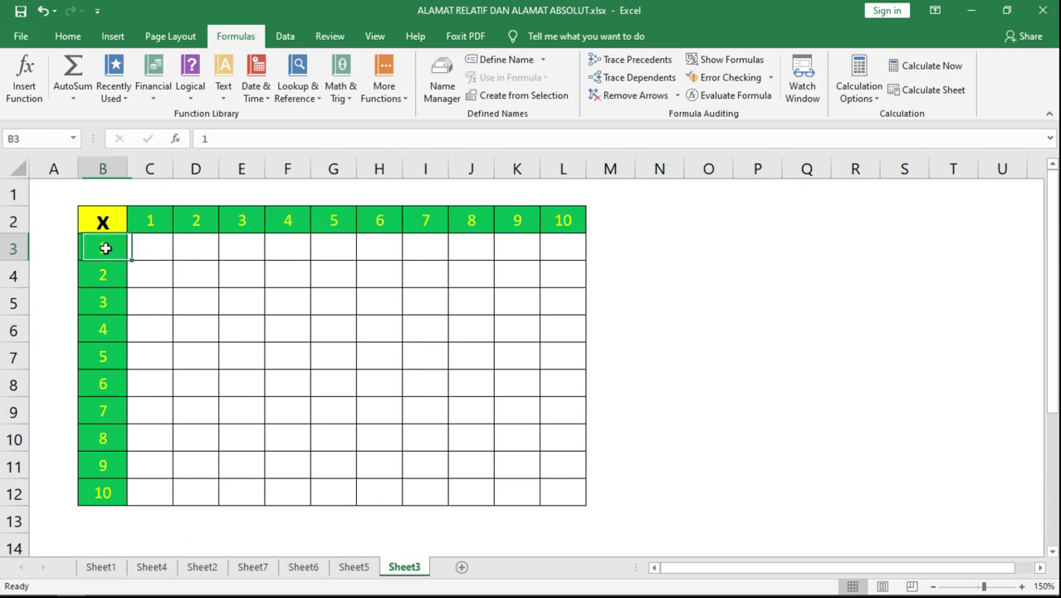
click(153, 222)
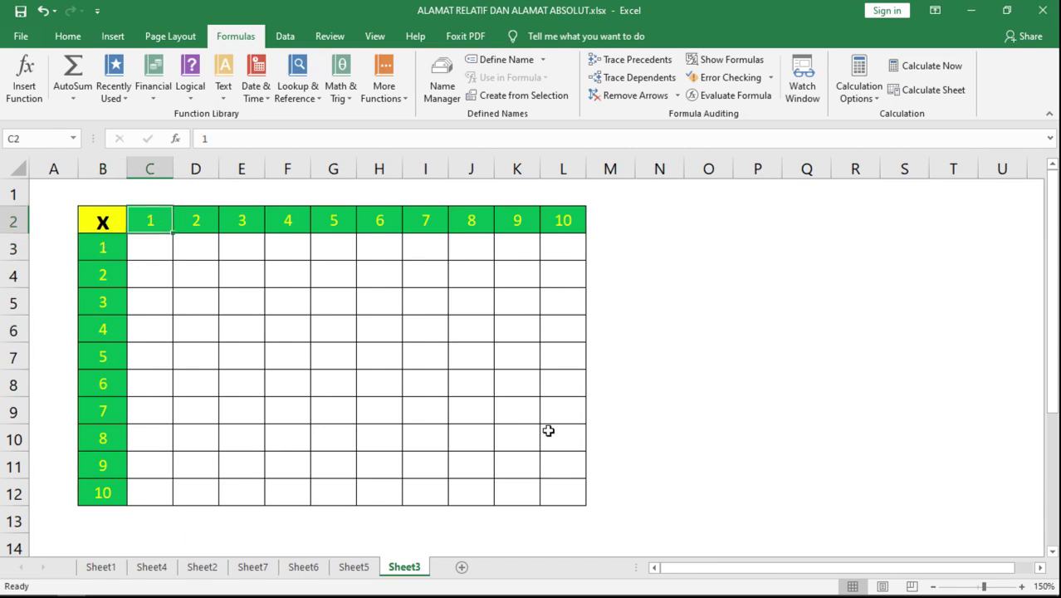
click(561, 492)
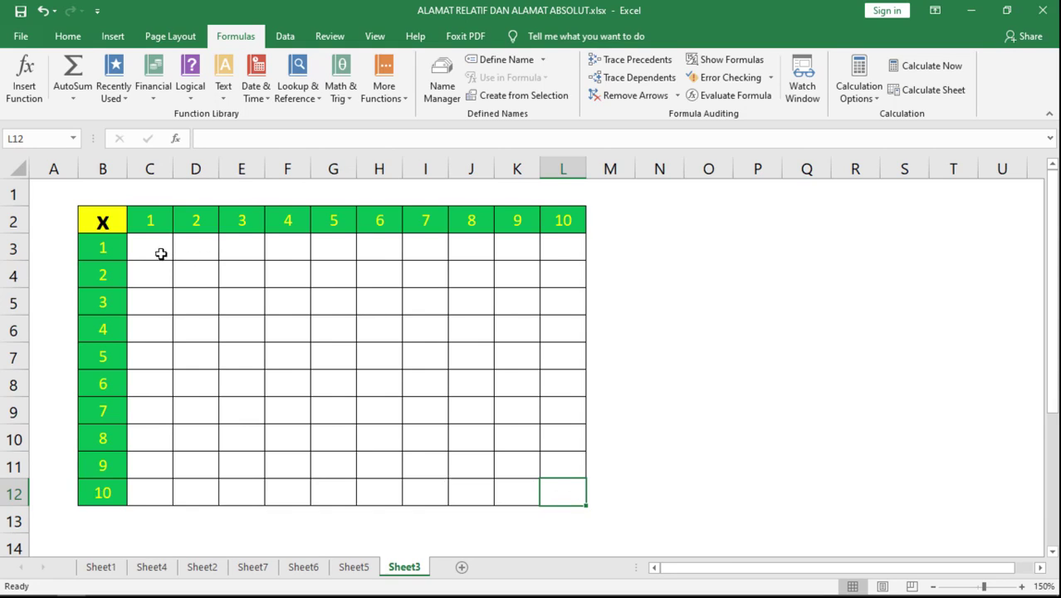
click(157, 248)
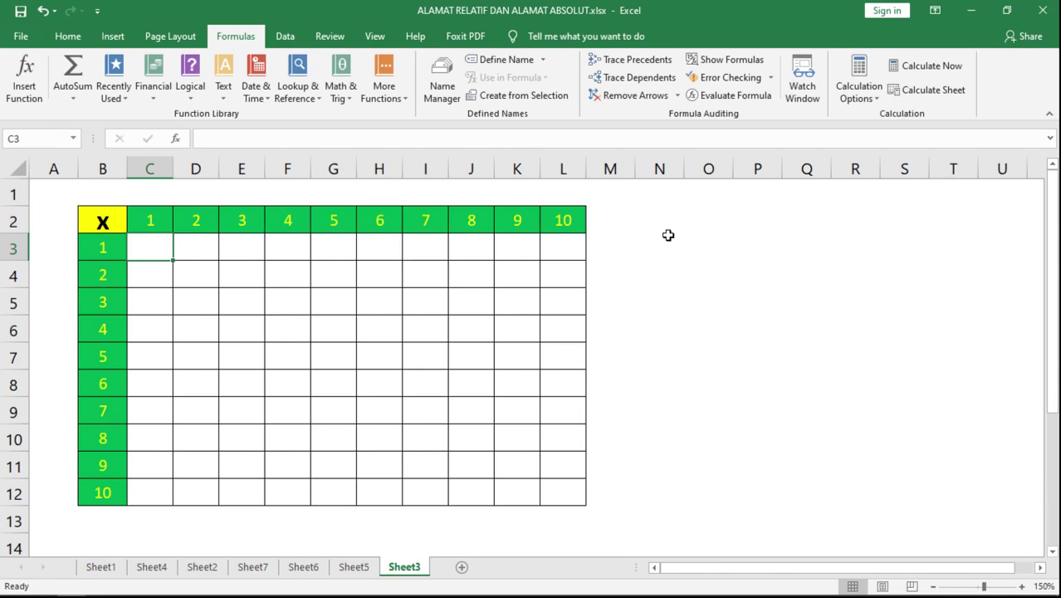
text(=)
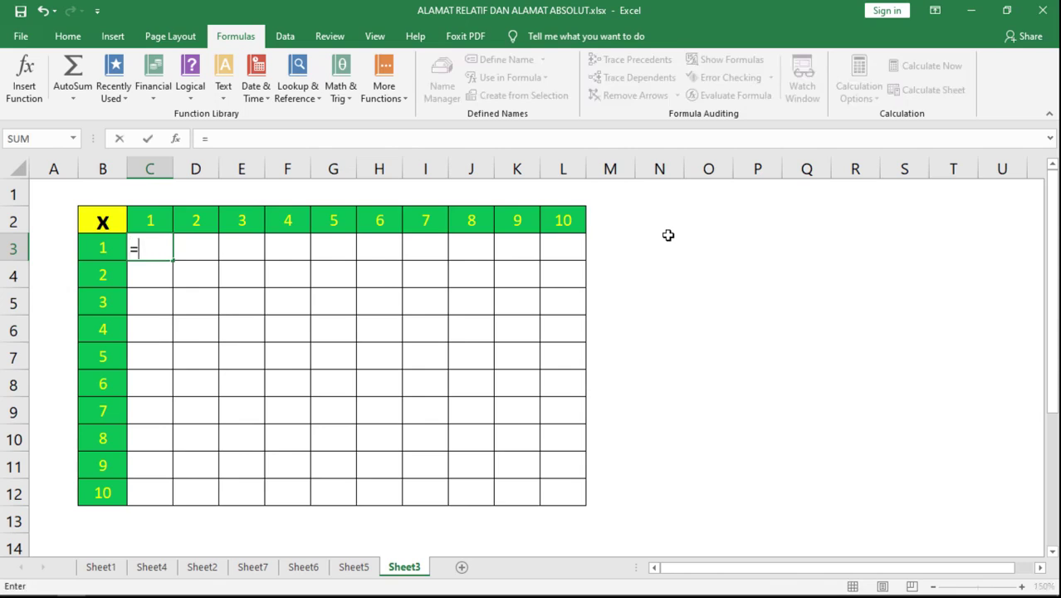
click(103, 251)
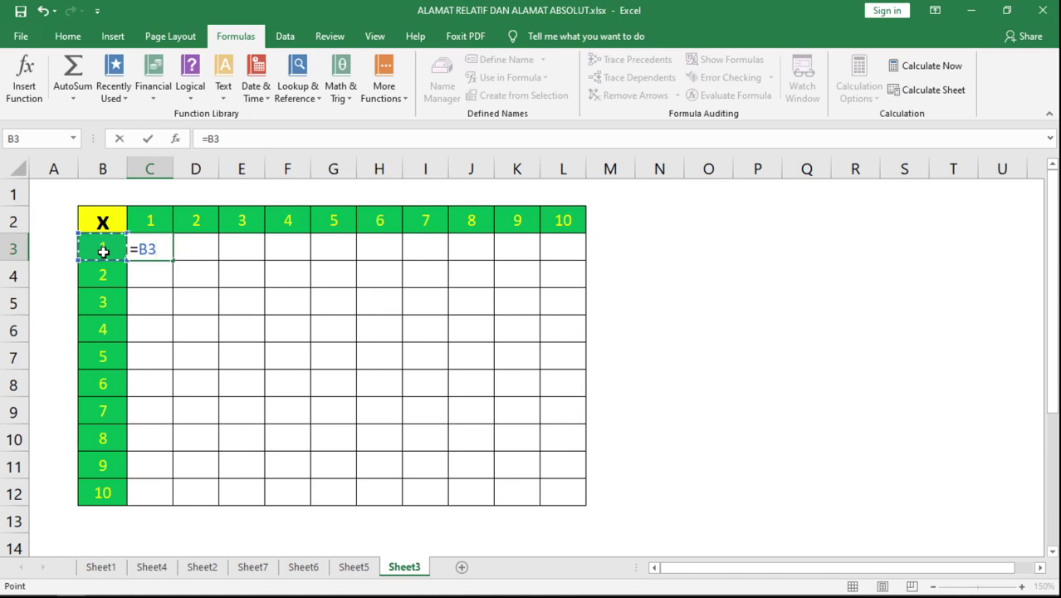
text(*)
click(149, 221)
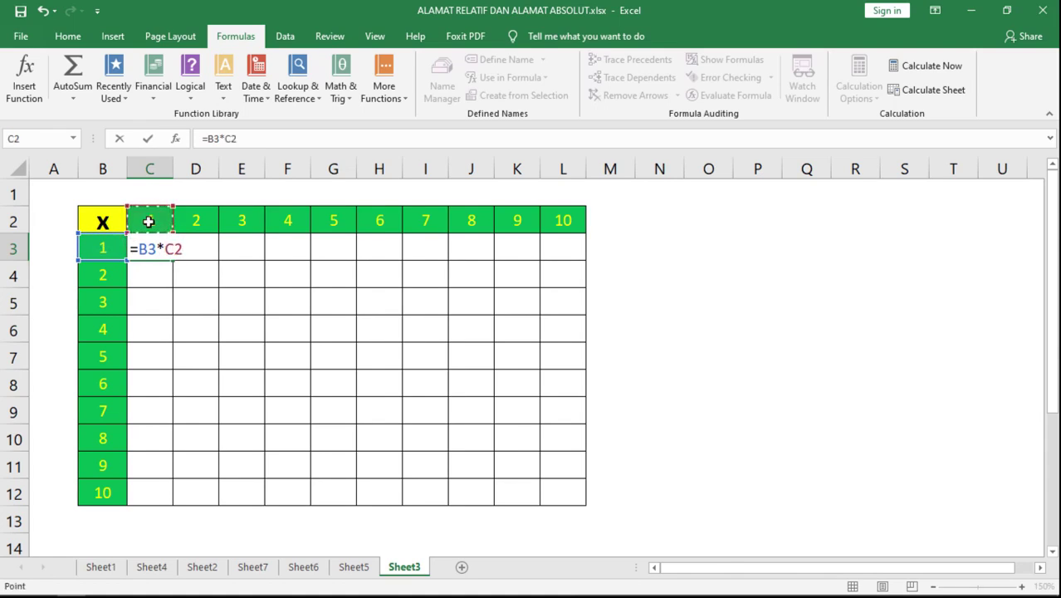
key(Return)
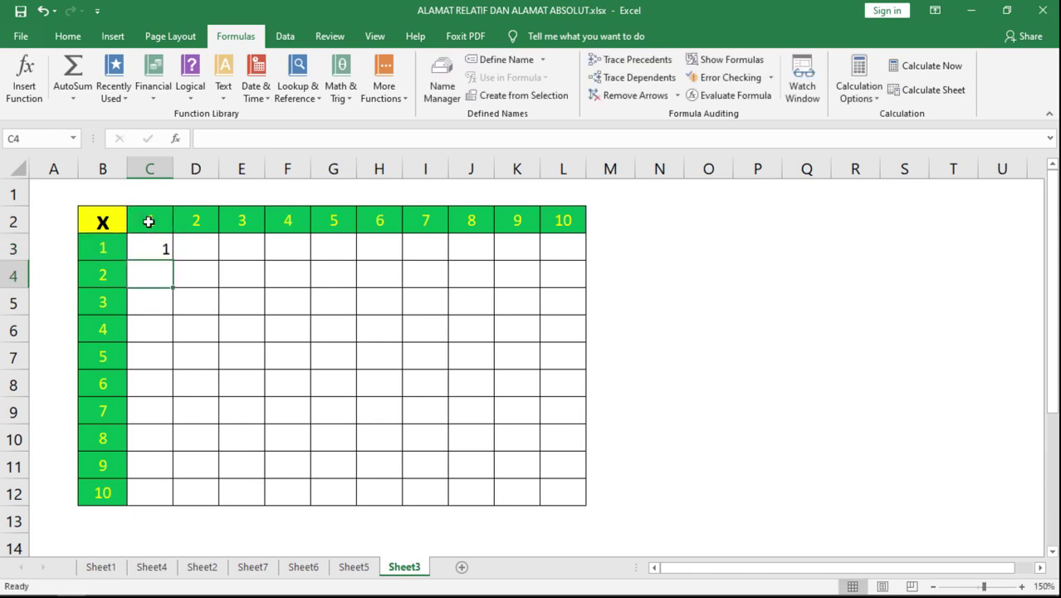
click(161, 246)
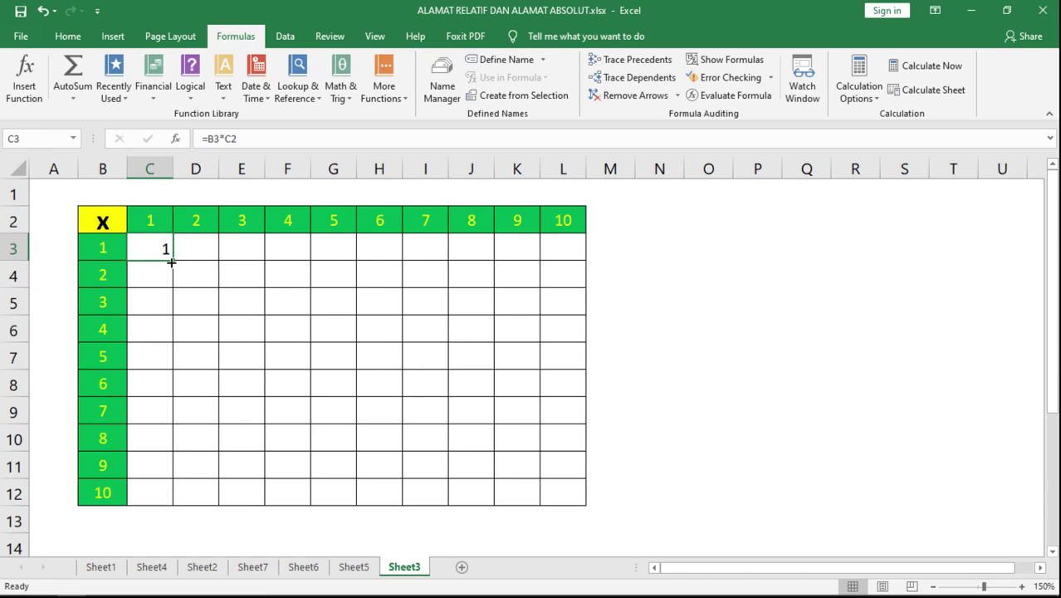
- Review the formula in C3, fill it right into D3, and extend the copied formula into E3
key(F2)
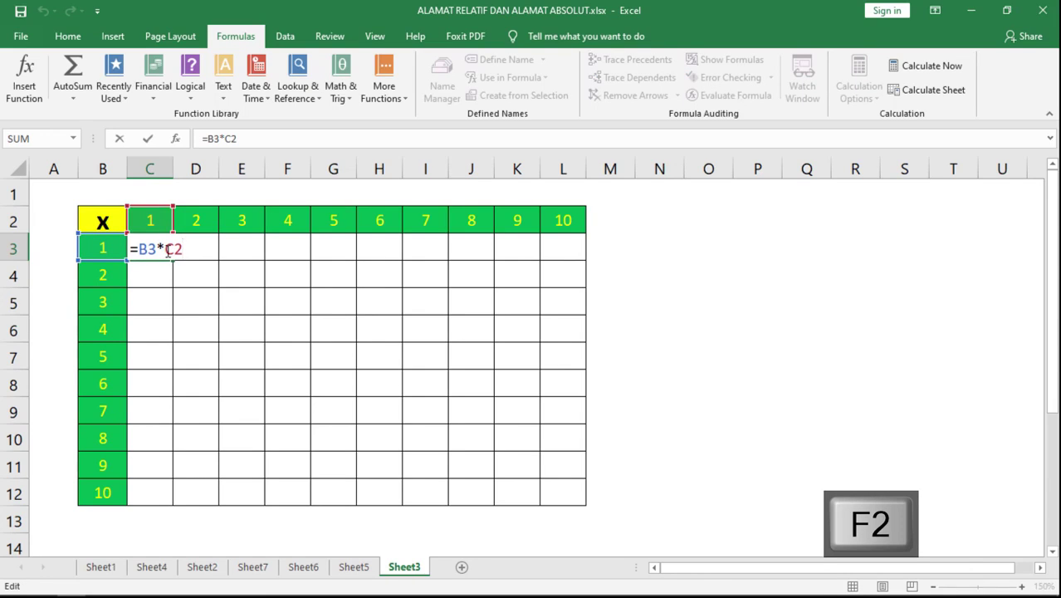
key(Return)
click(166, 249)
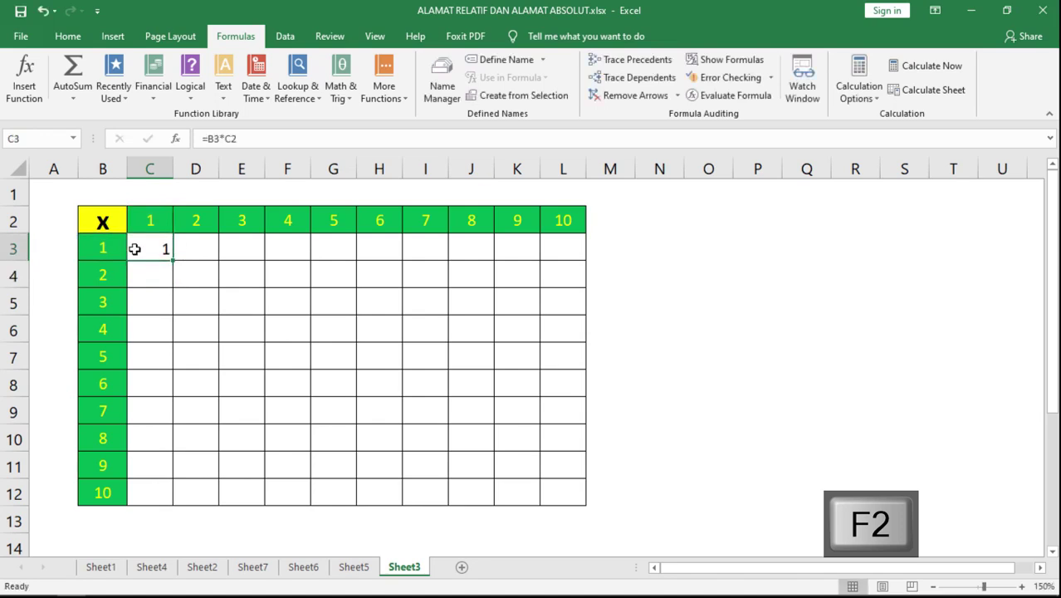
drag(176, 264, 218, 261)
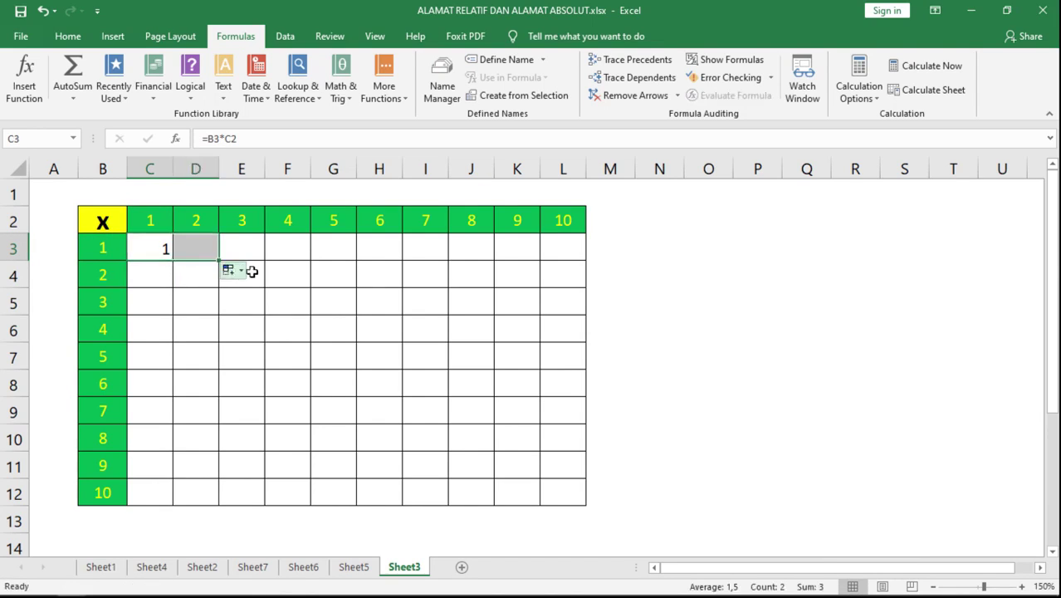
click(199, 247)
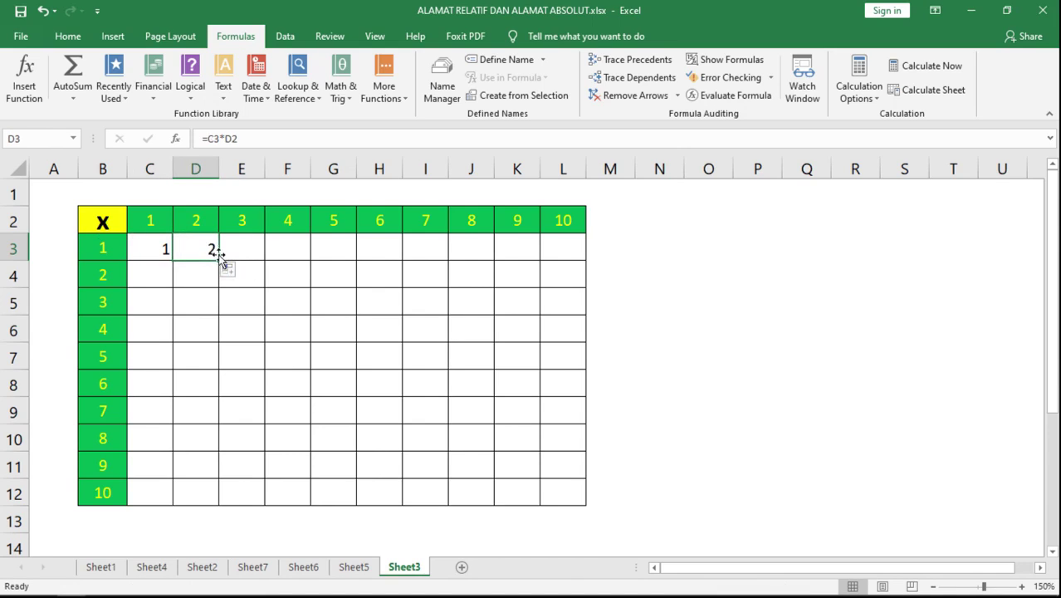
drag(220, 261, 276, 254)
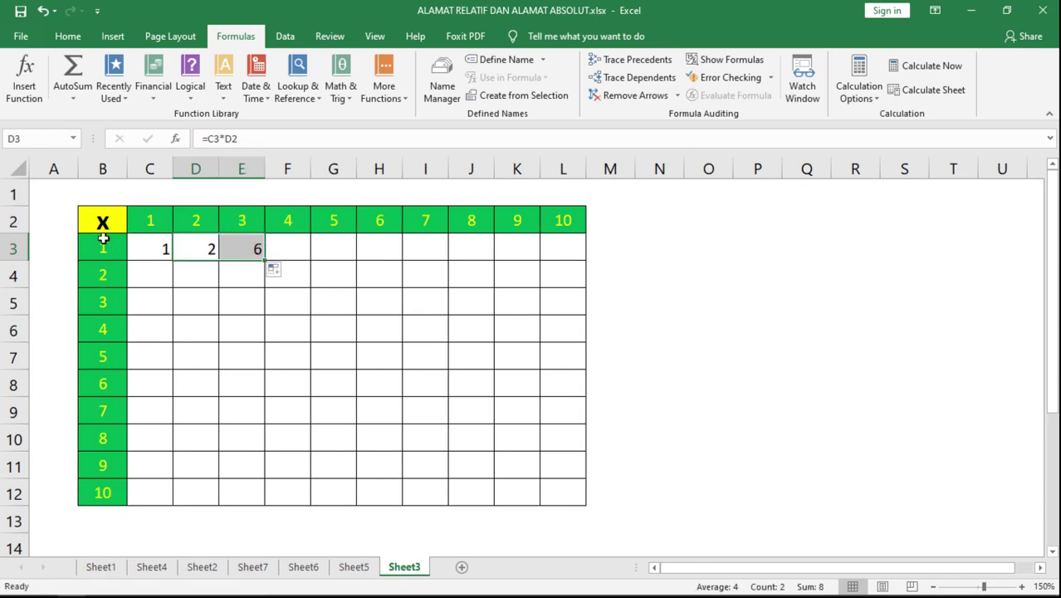
- Inspect the cell references in E3's copied formula and clear the trial formulas from C3:E3
click(252, 253)
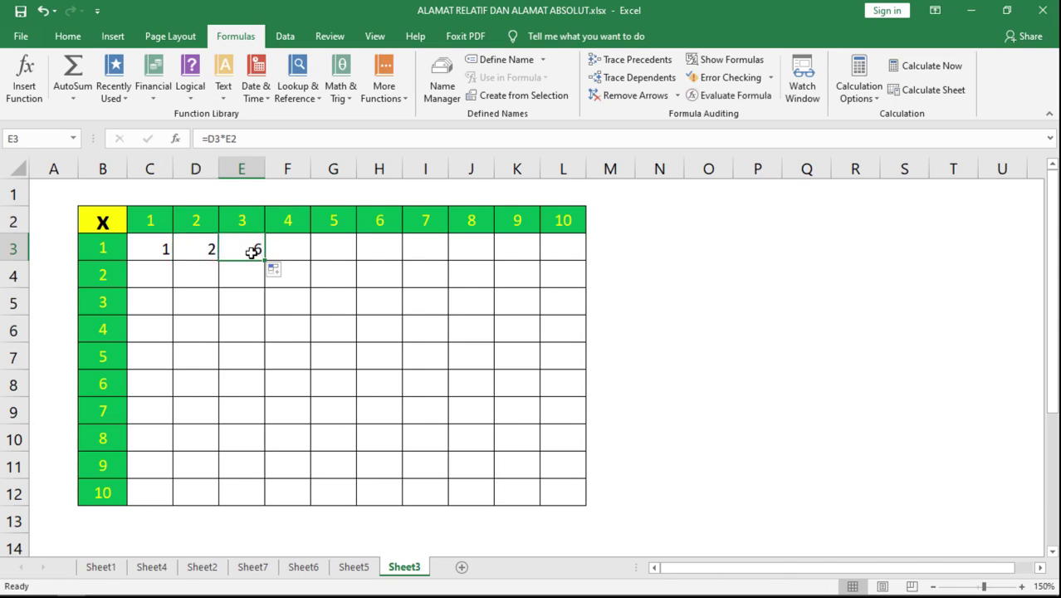
key(F2)
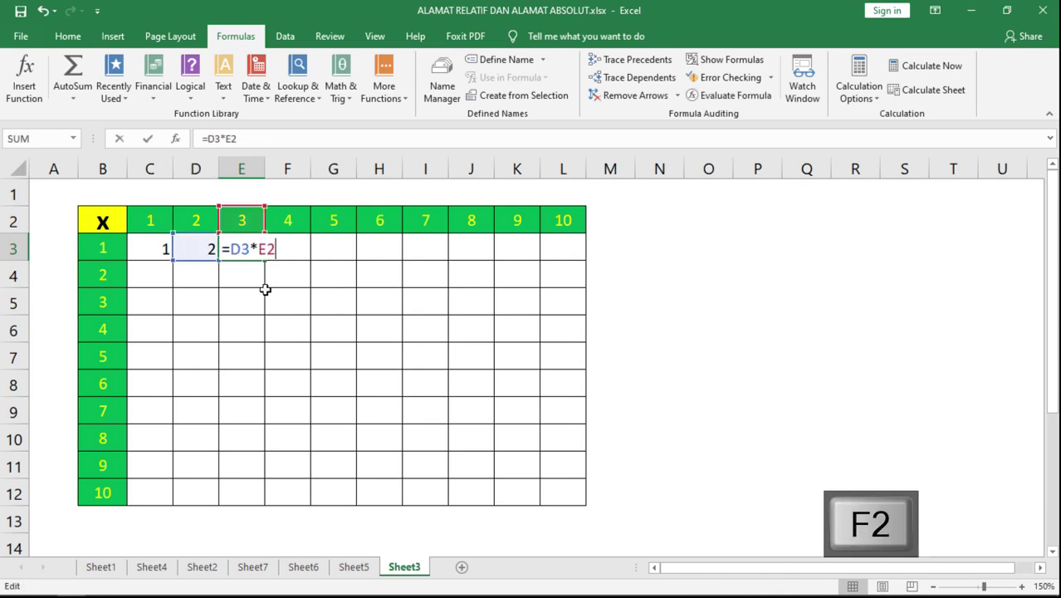
click(208, 249)
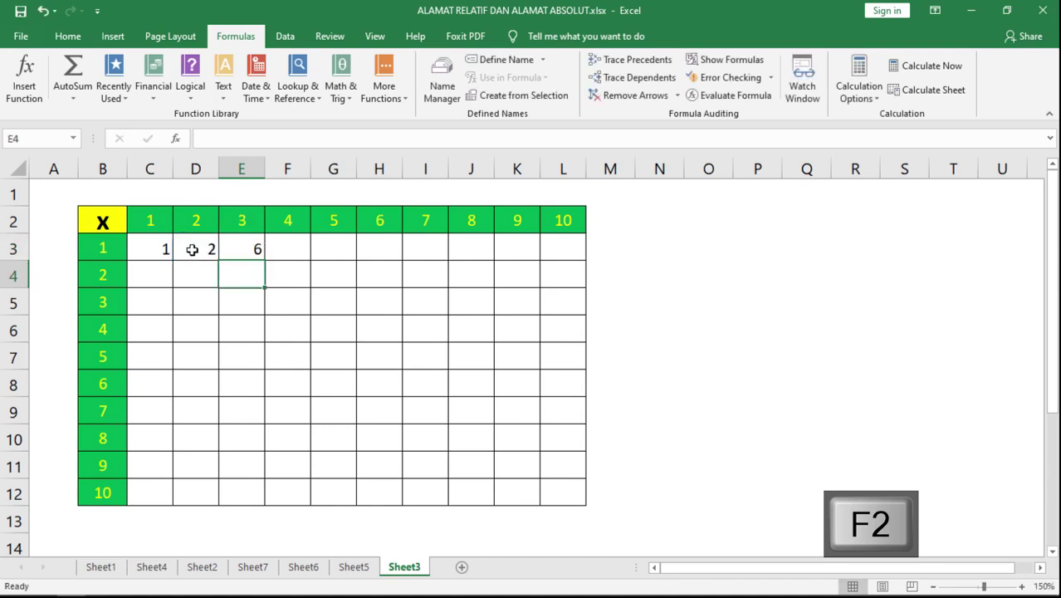
drag(149, 249, 253, 251)
key(Delete)
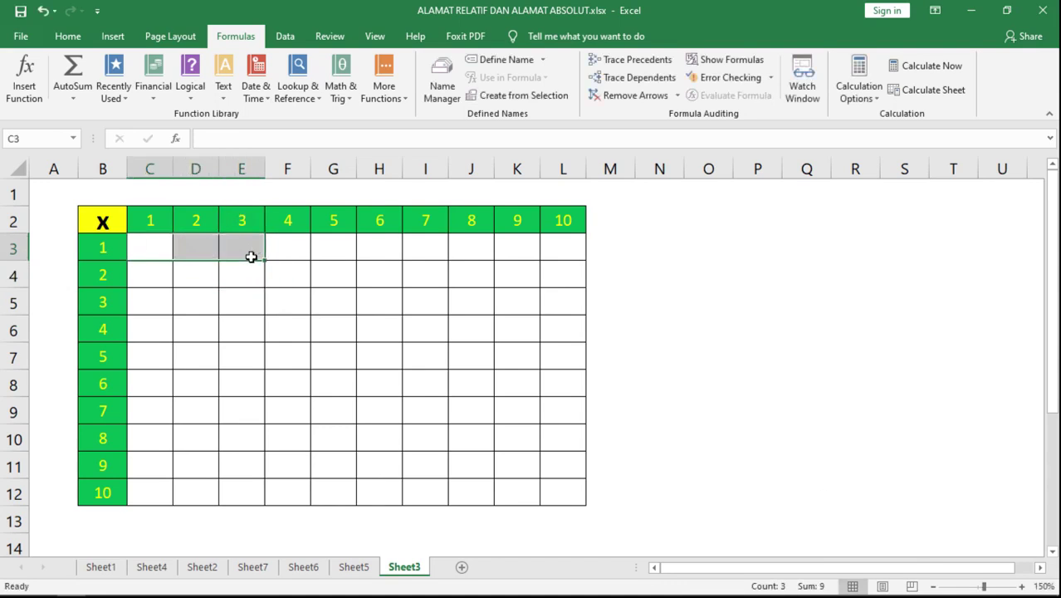
- Enter the mixed-reference formula =$B3*C$2 in cell C3, locking column B and row 2
click(147, 244)
text(=)
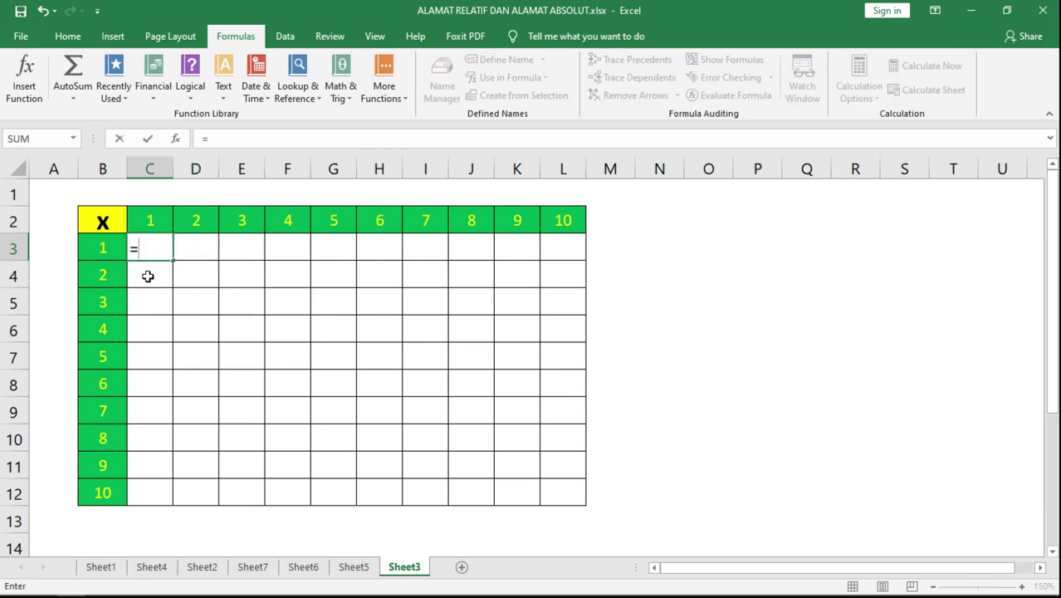
click(102, 249)
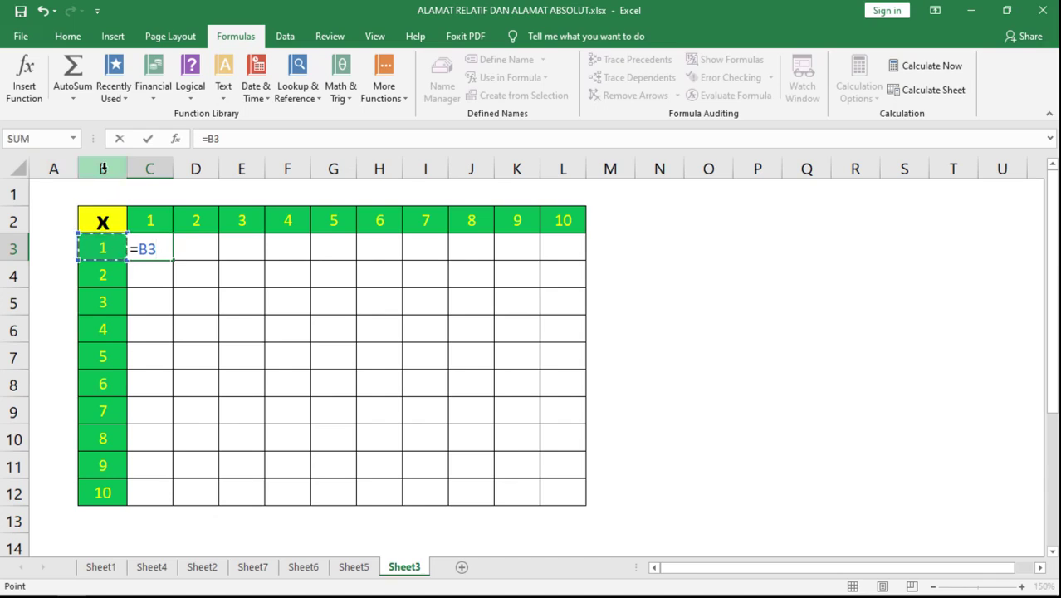
key(F4)
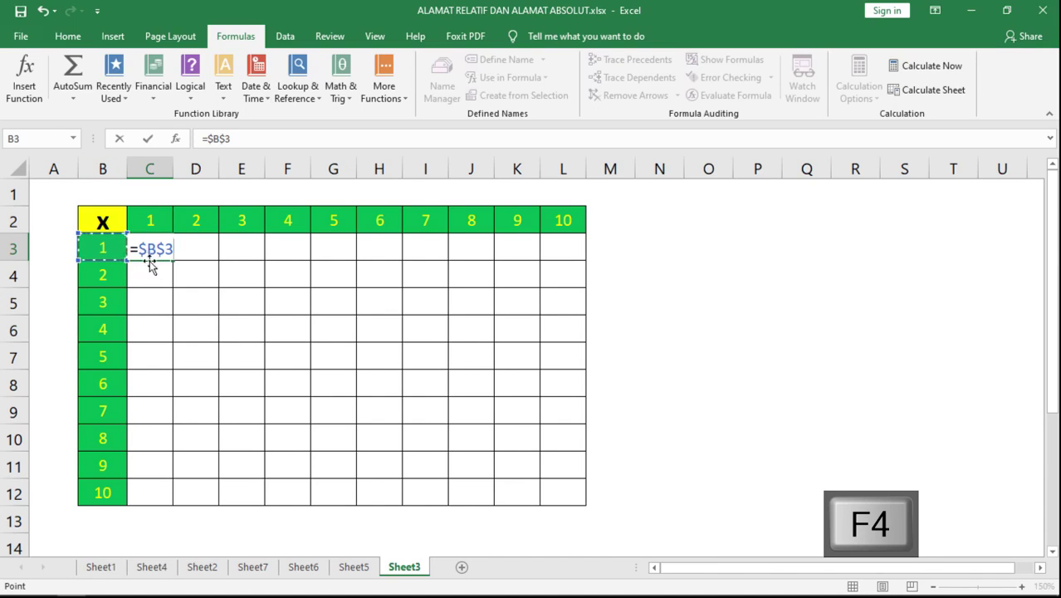
key(F4)
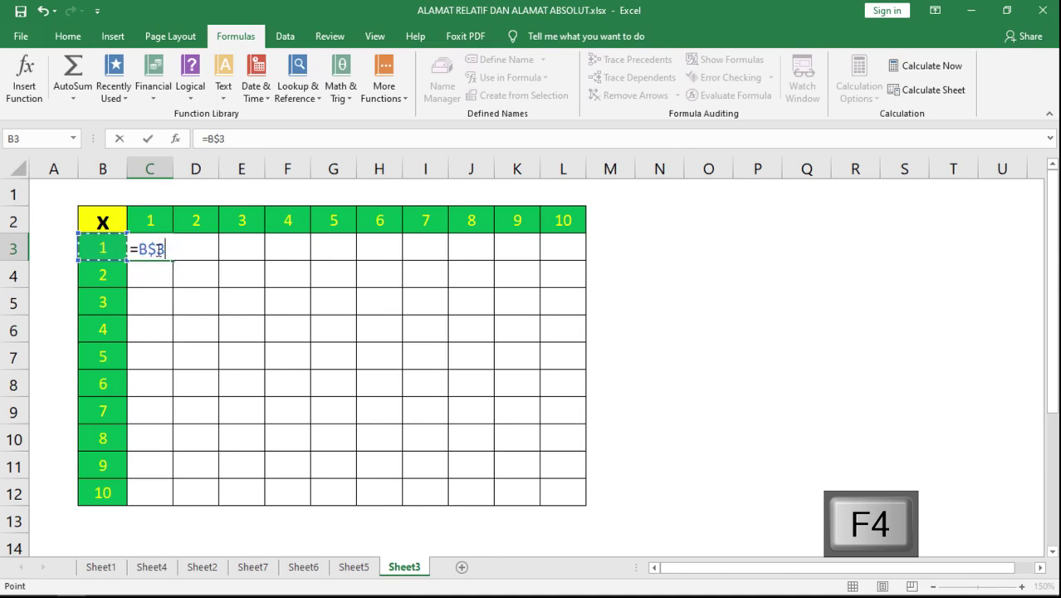
key(F4)
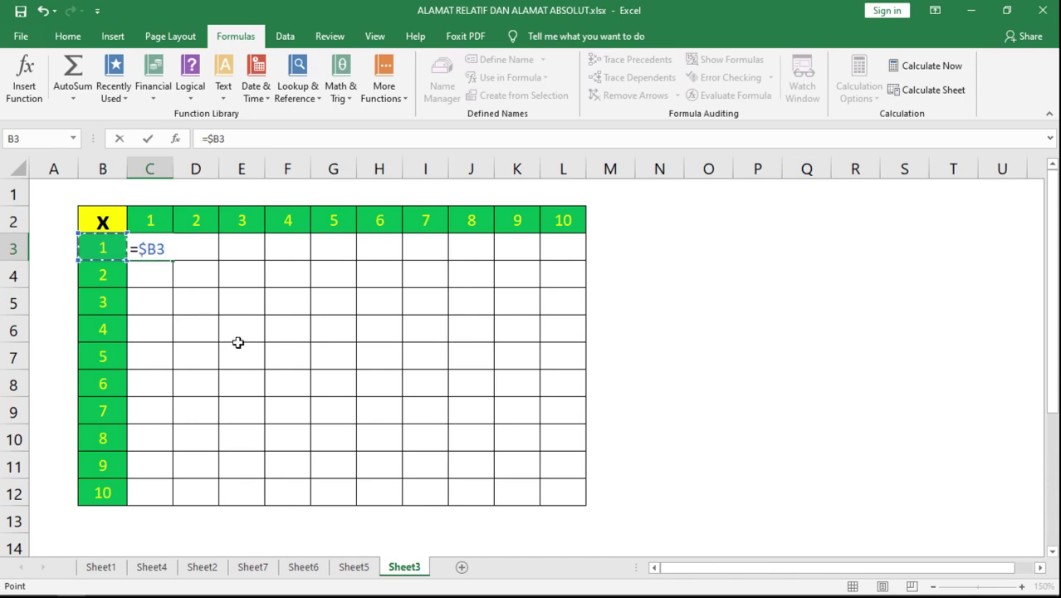
text(*)
click(146, 216)
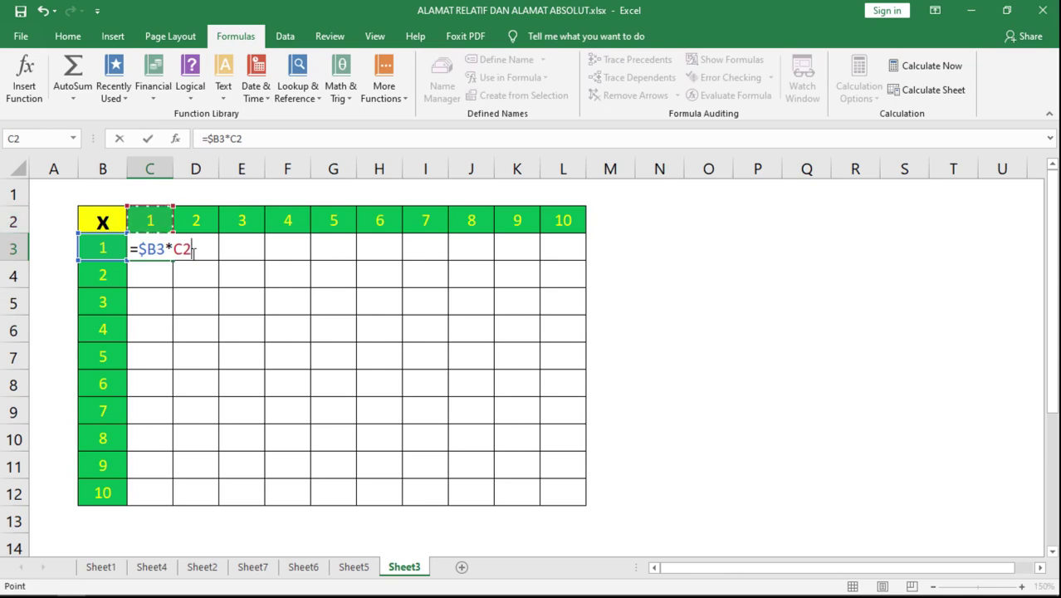
key(F4)
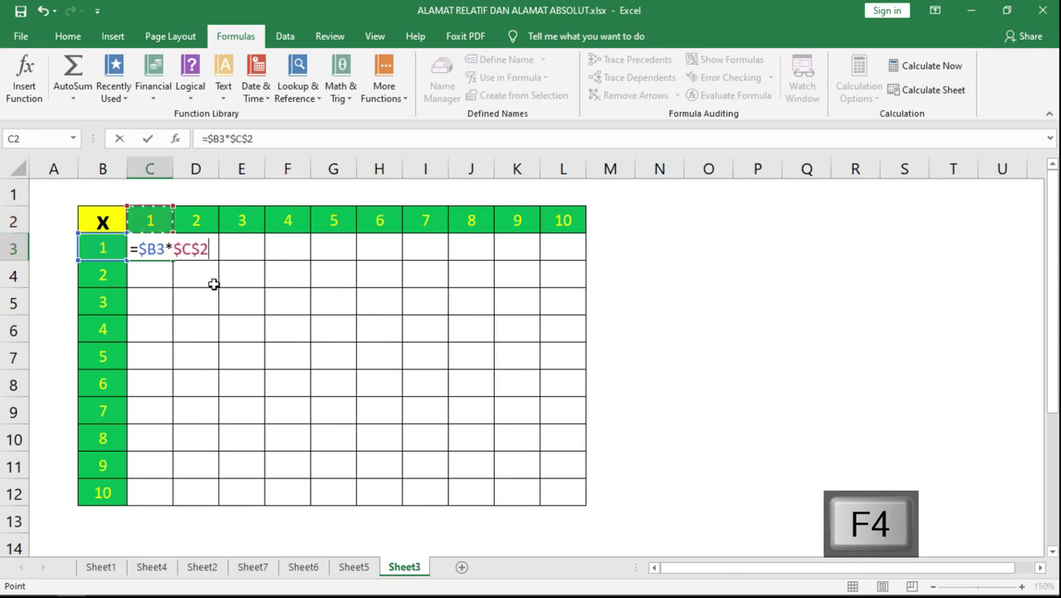
key(F4)
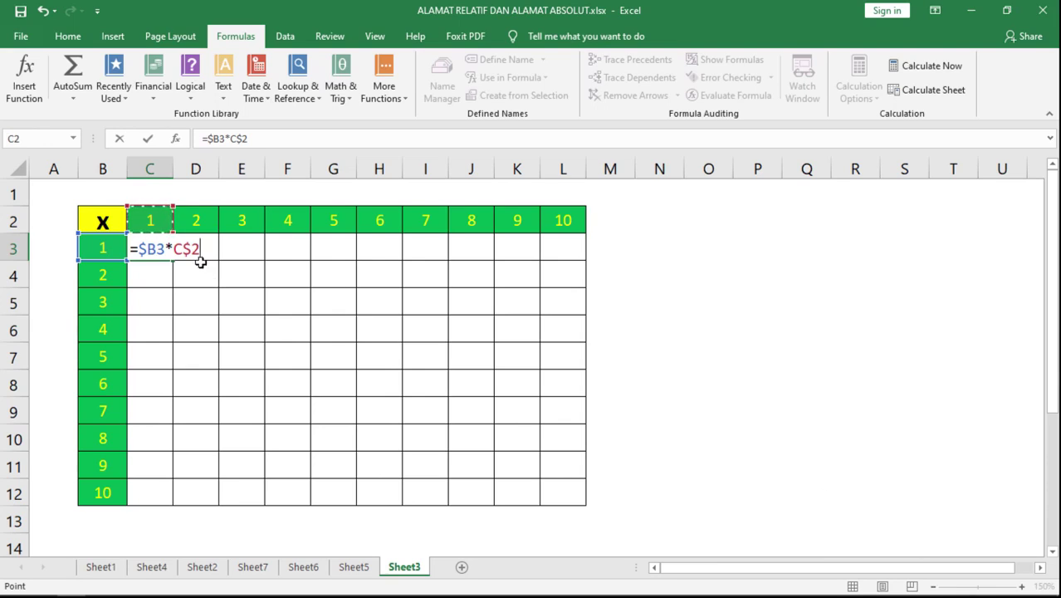
key(Return)
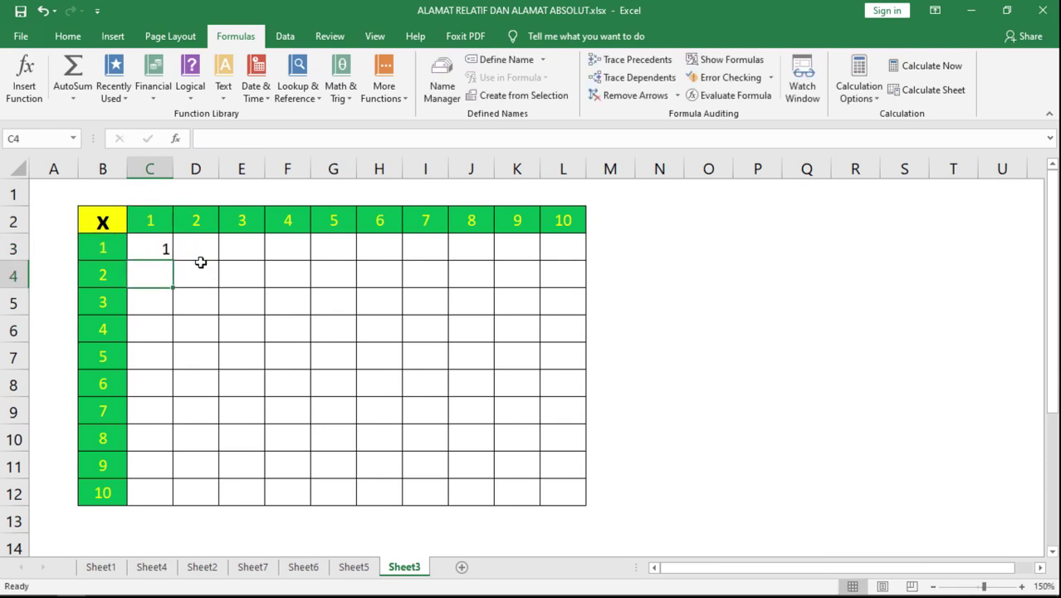
- Fill the C3 formula across the whole table through L12 and center the results horizontally and vertically
click(166, 246)
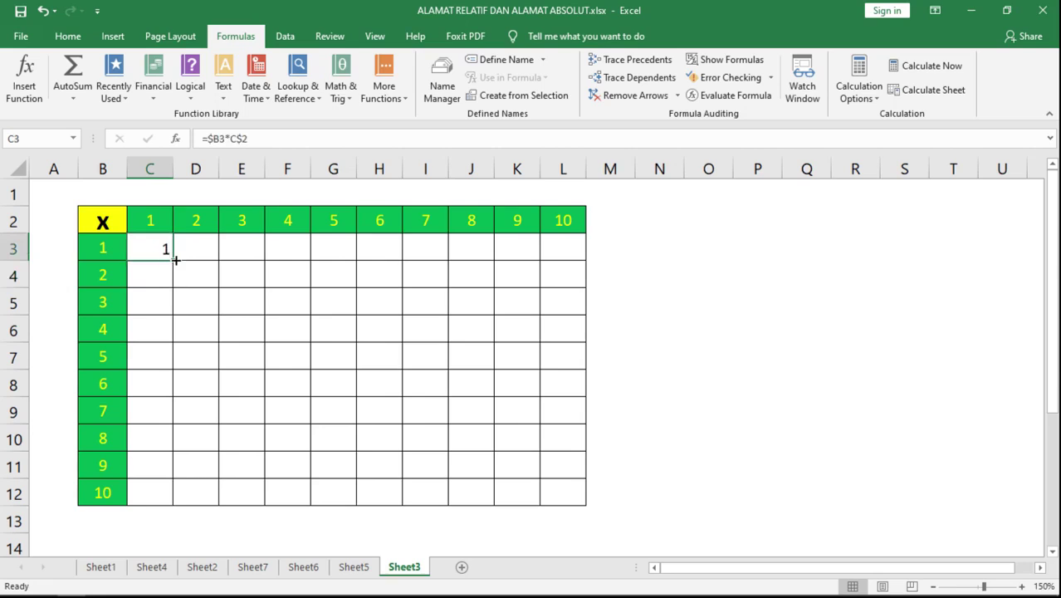
drag(177, 259, 579, 503)
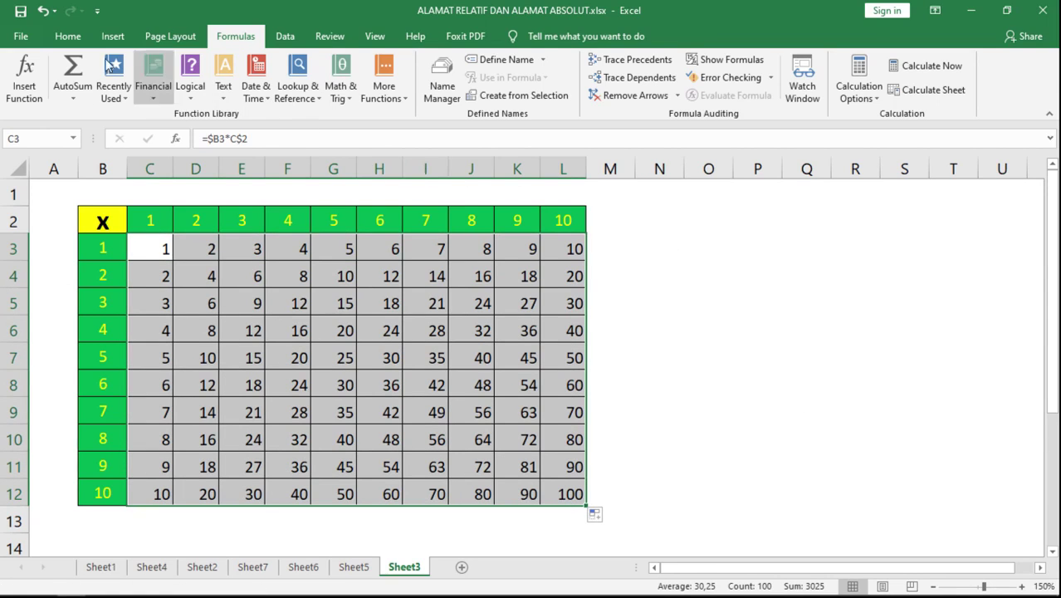
click(70, 37)
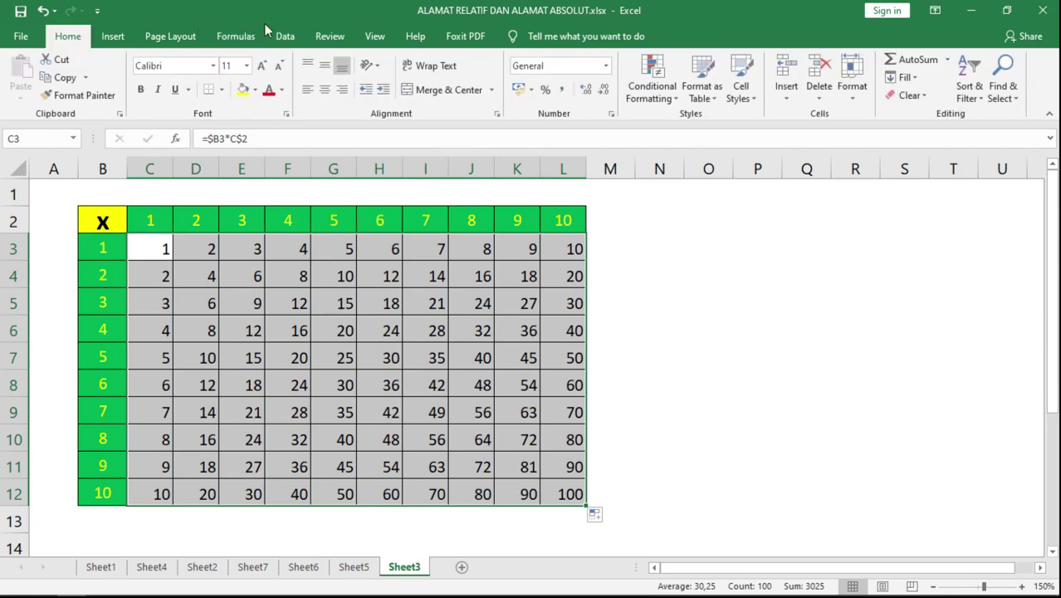
click(324, 89)
click(324, 65)
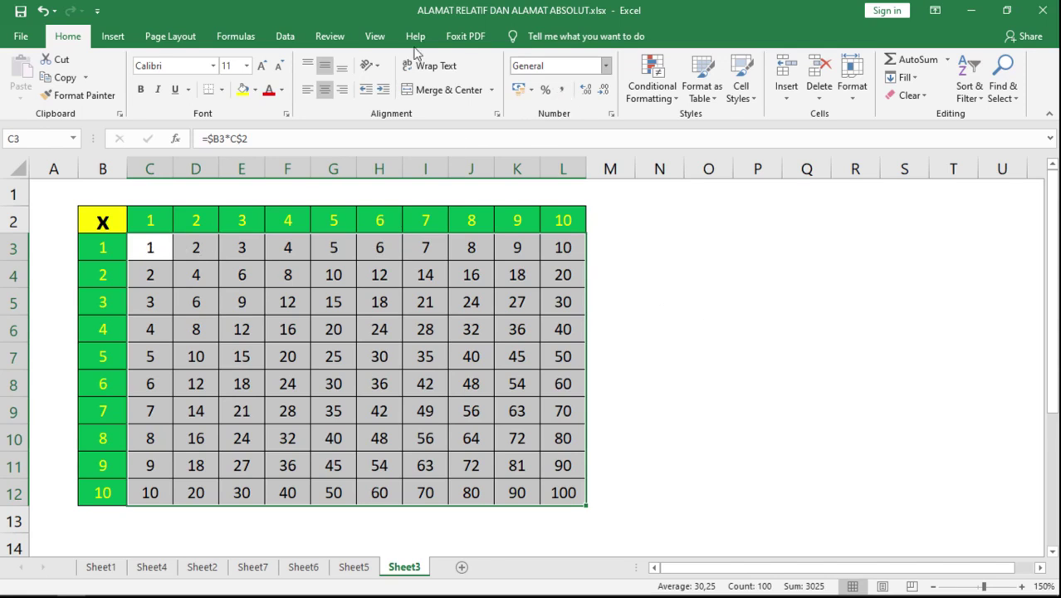
- Display the formulas on Sheet3 and examine the references used in cells C3, E6, F10 and G12
click(234, 37)
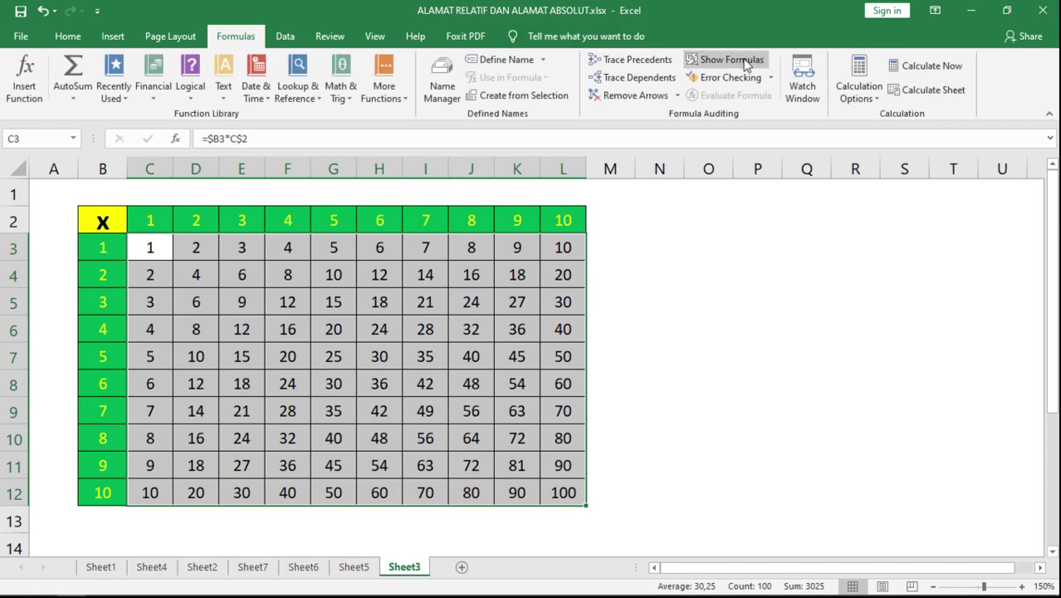
click(719, 60)
click(265, 250)
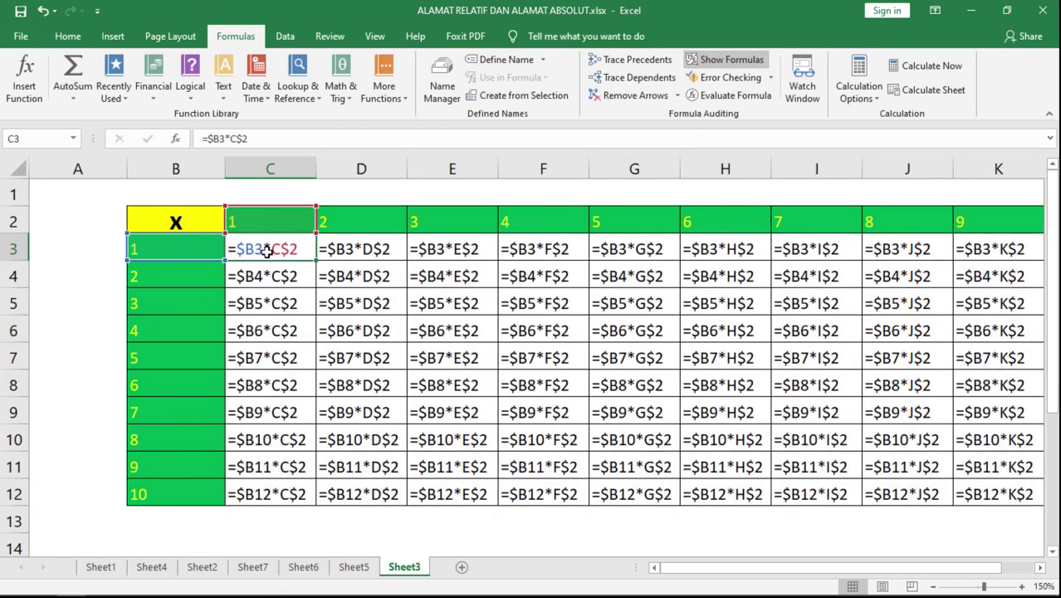
click(445, 329)
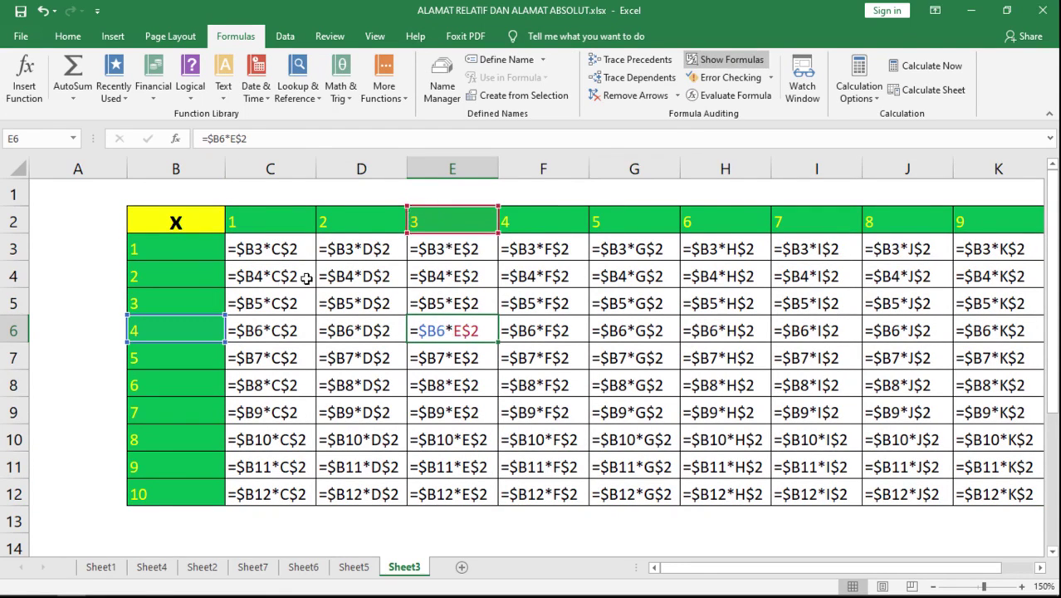
click(538, 440)
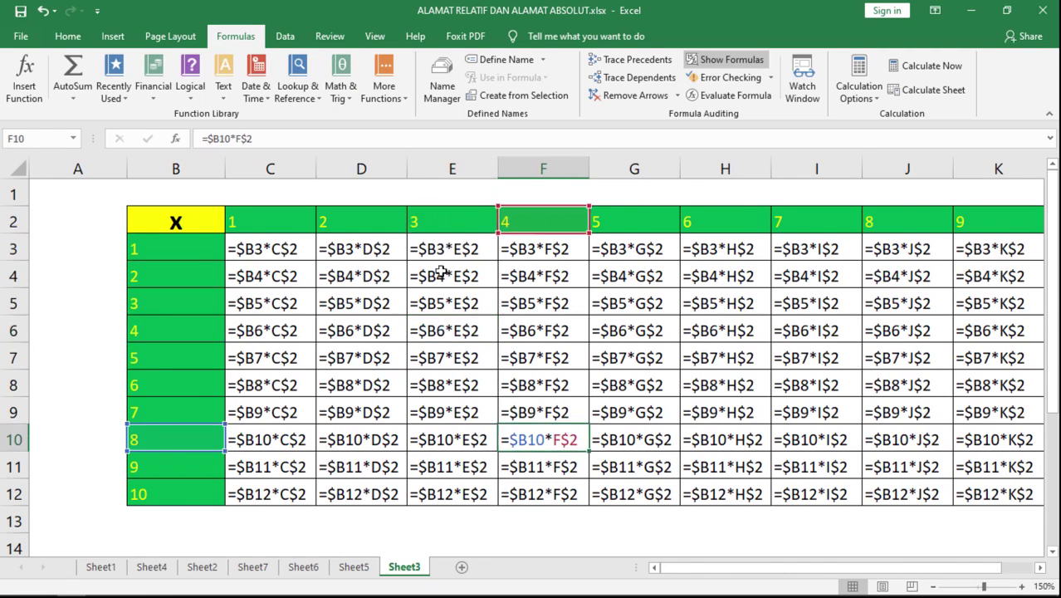
click(612, 498)
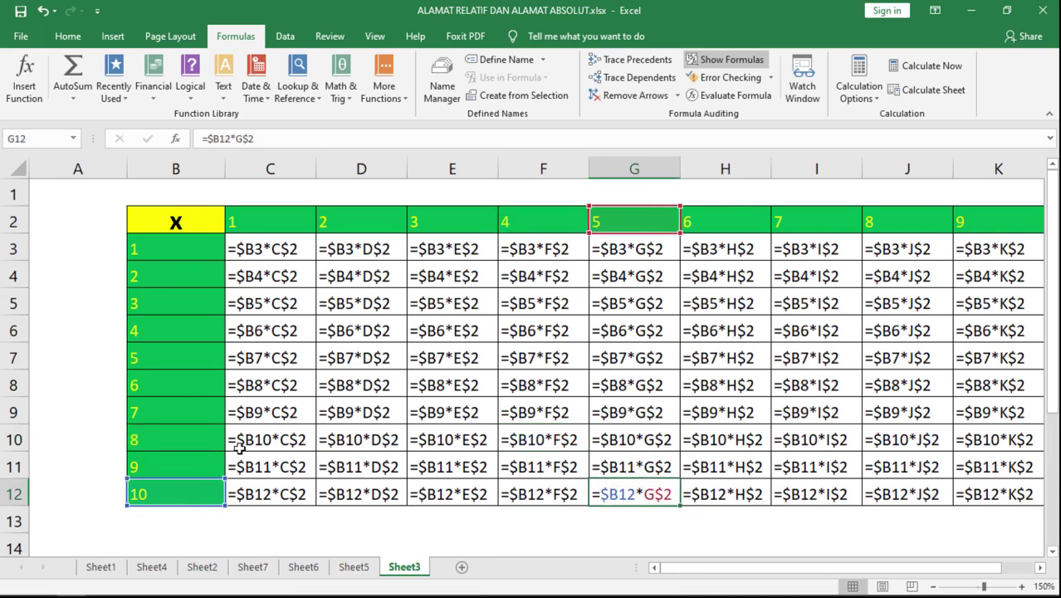
- View the formulas on Sheet1 for comparison, return to Sheet3 and switch its formula display off
click(99, 568)
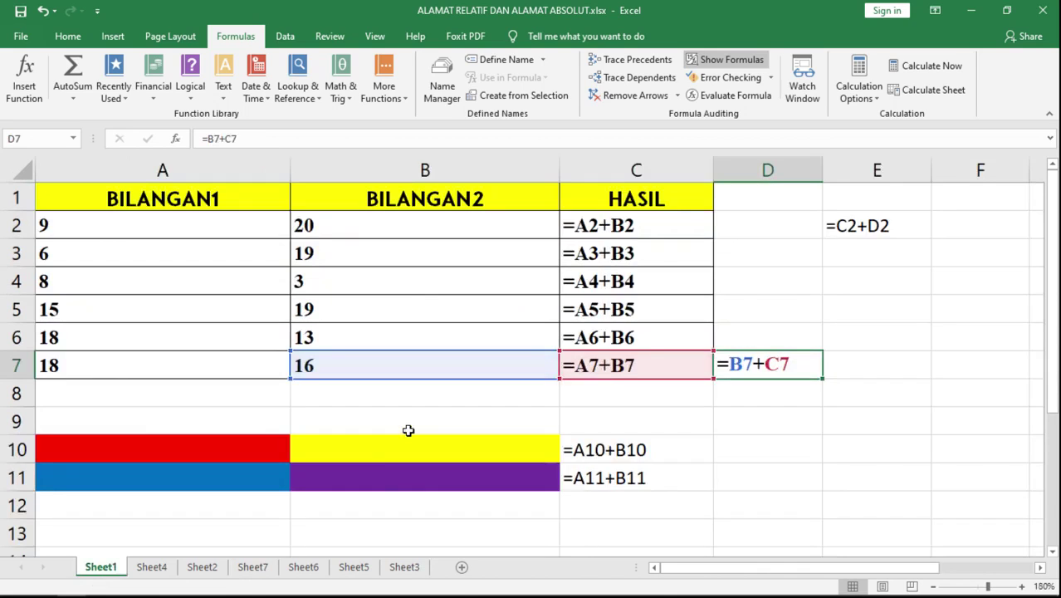
click(404, 568)
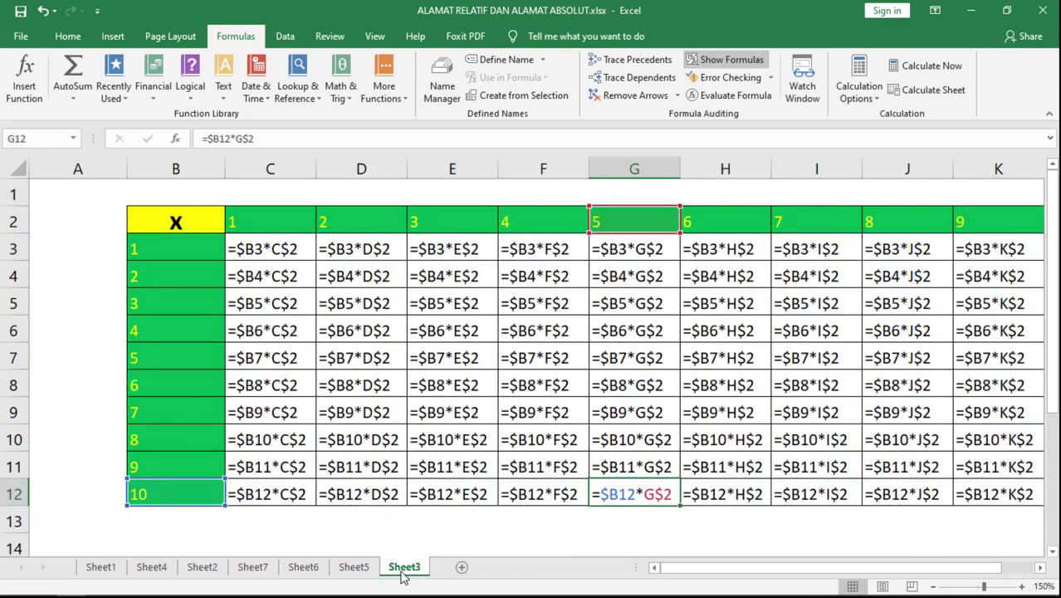
click(721, 62)
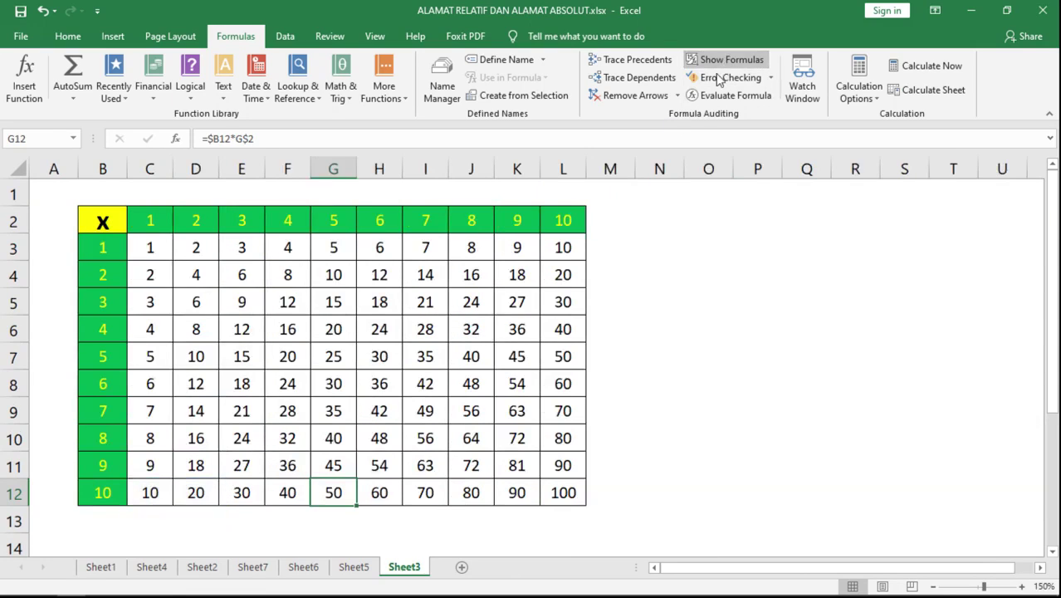
click(97, 225)
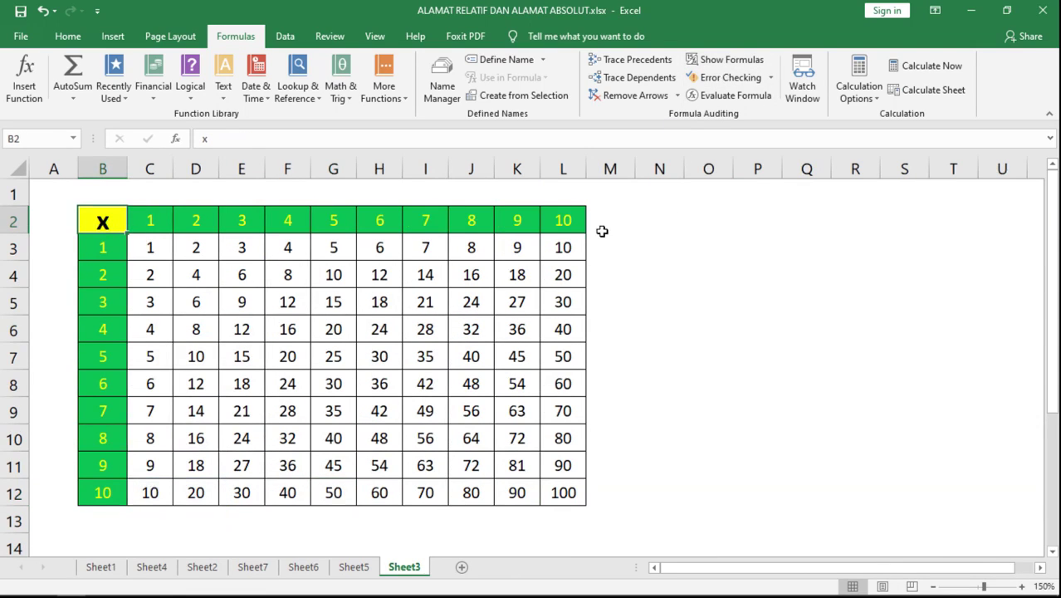